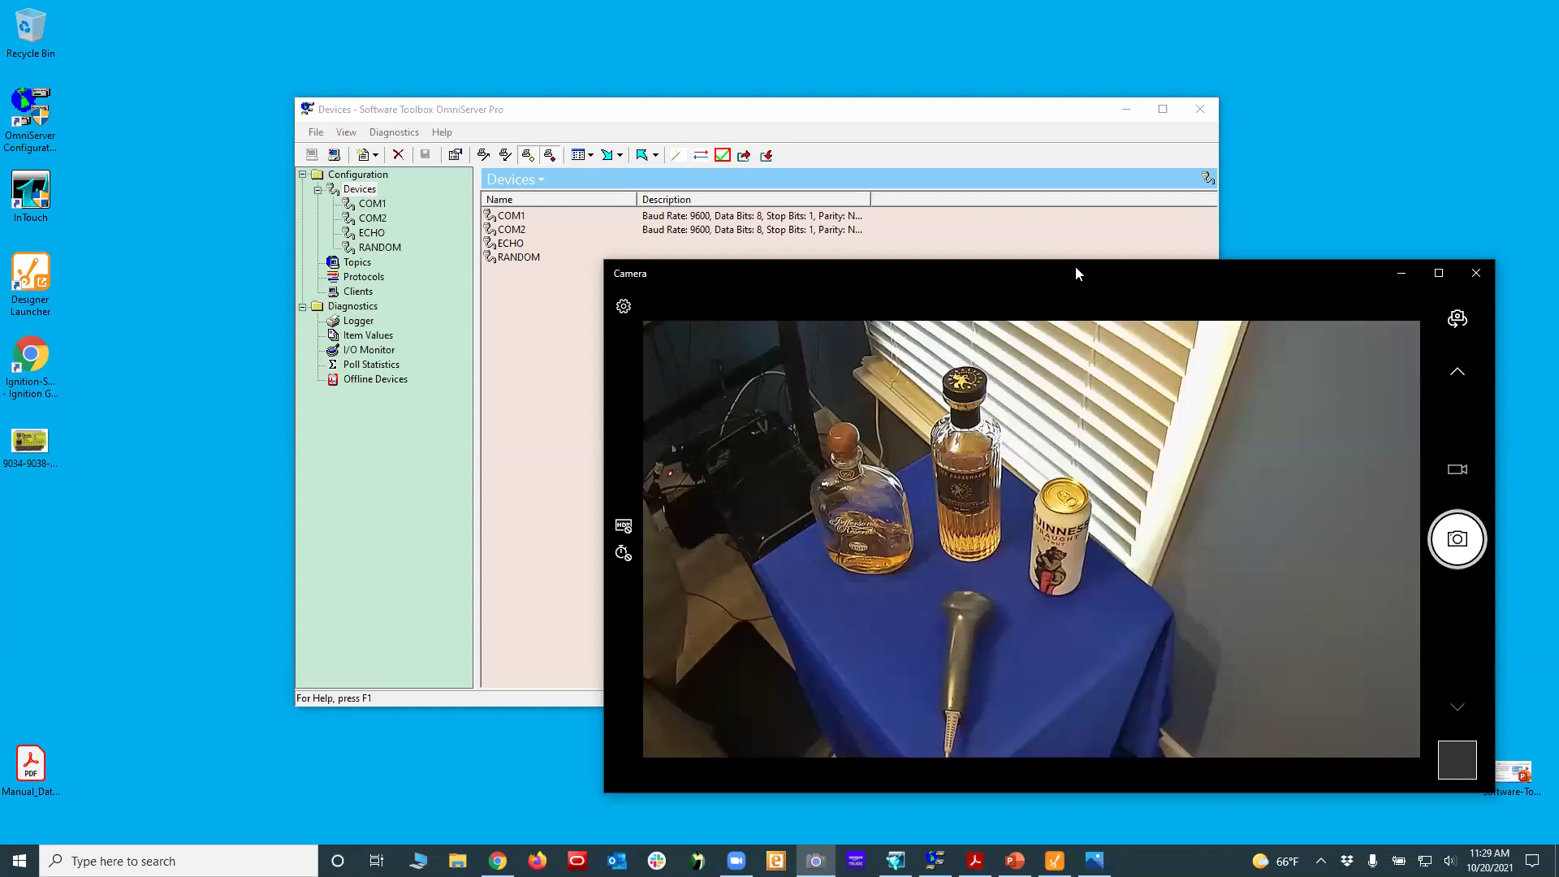
Step: In the Datalogic QD2100 manual in Acrobat, review the annotated pages on virtual COM interface setup and default serial parameters
left_click(1406, 275)
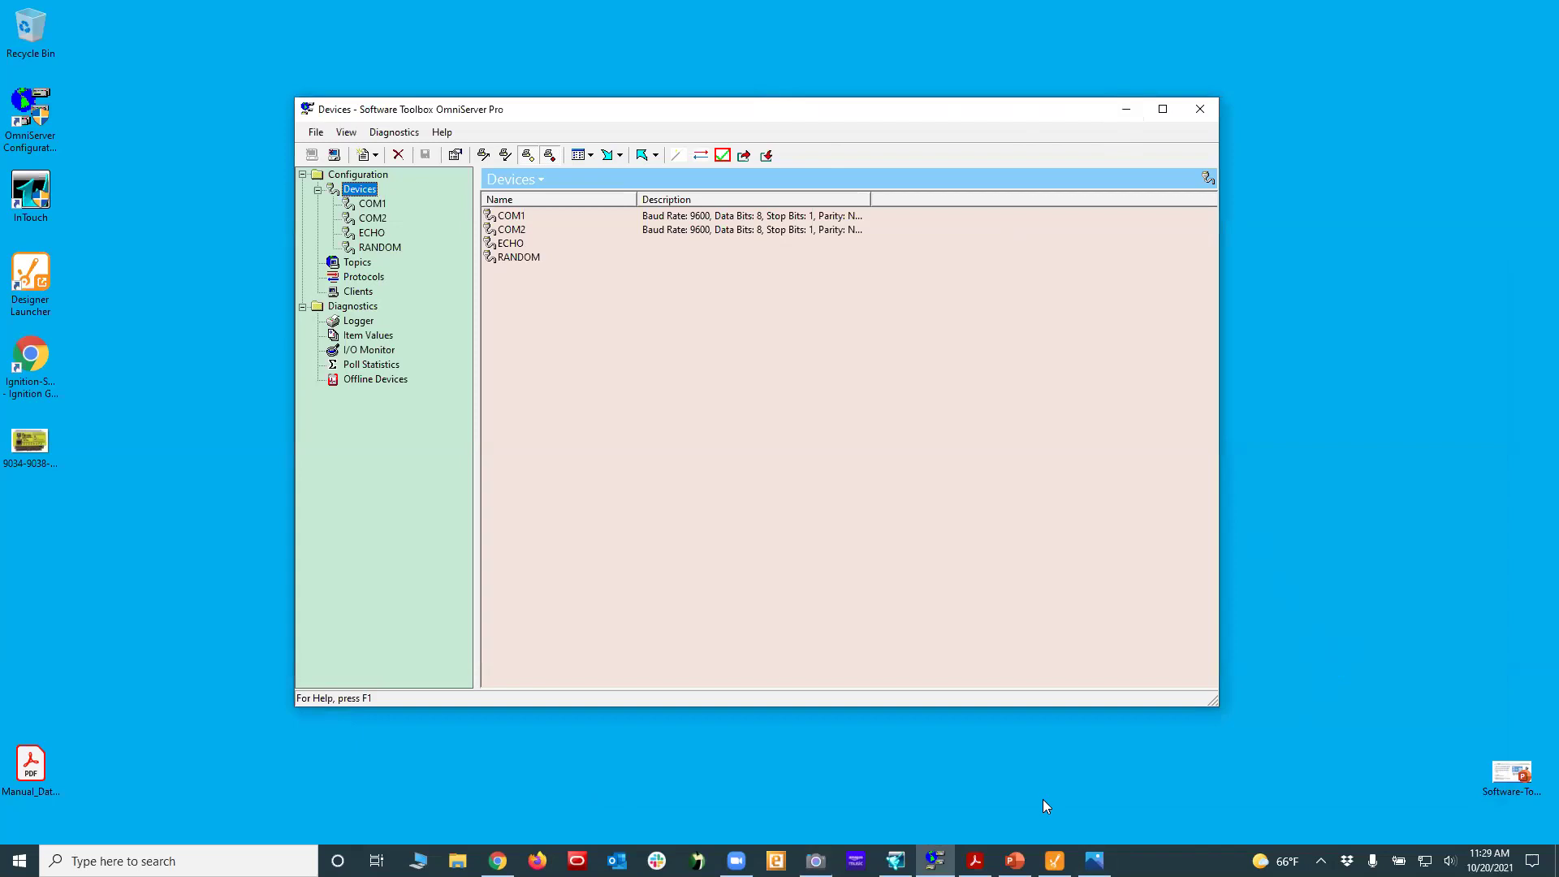
left_click(976, 860)
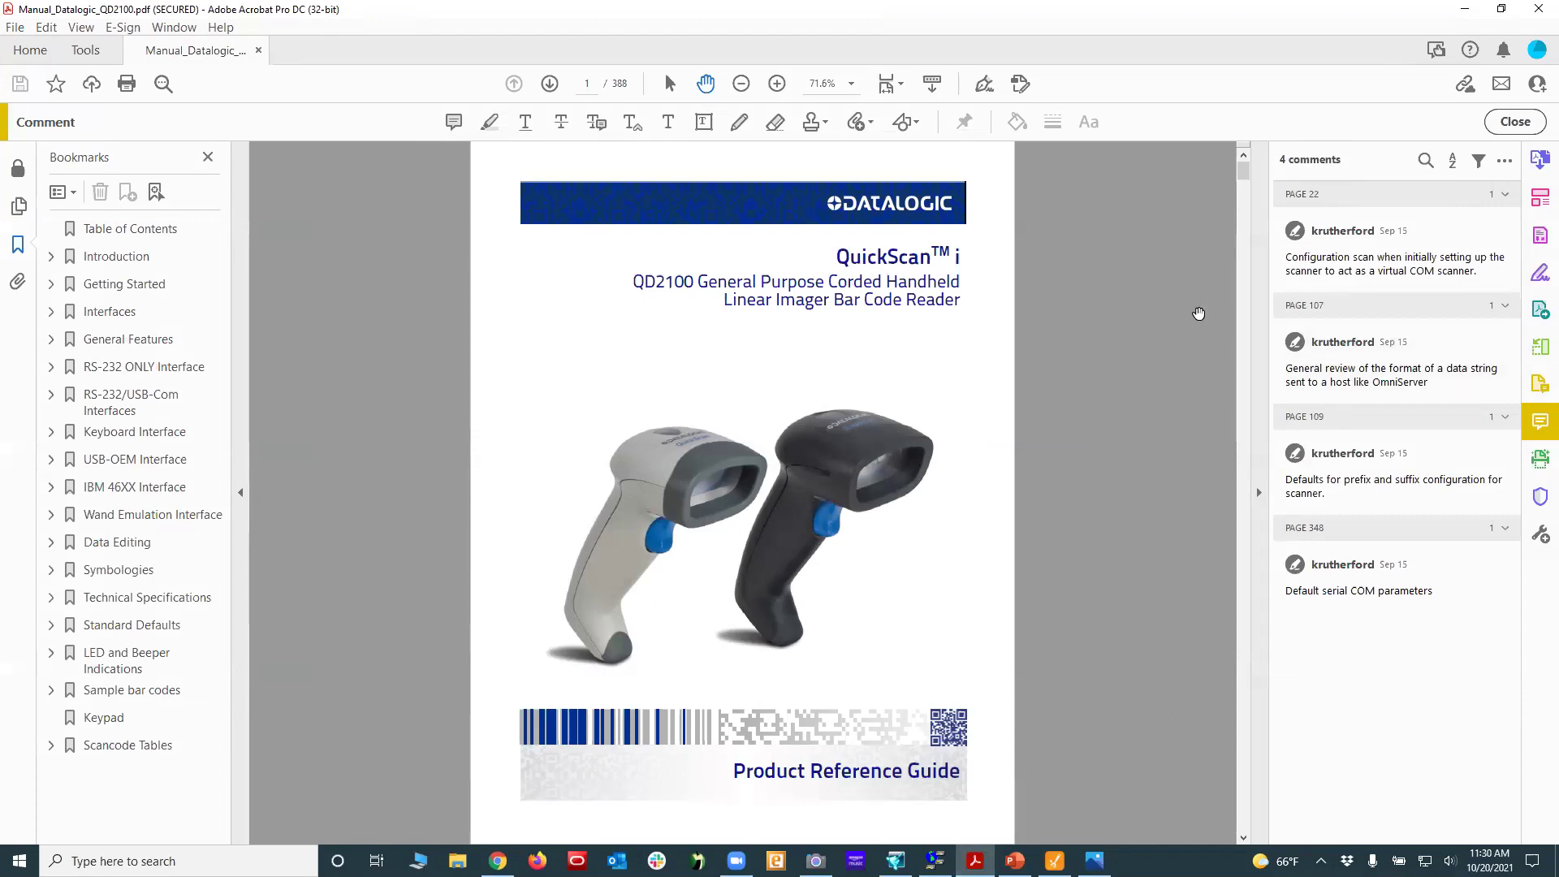
left_click(1374, 273)
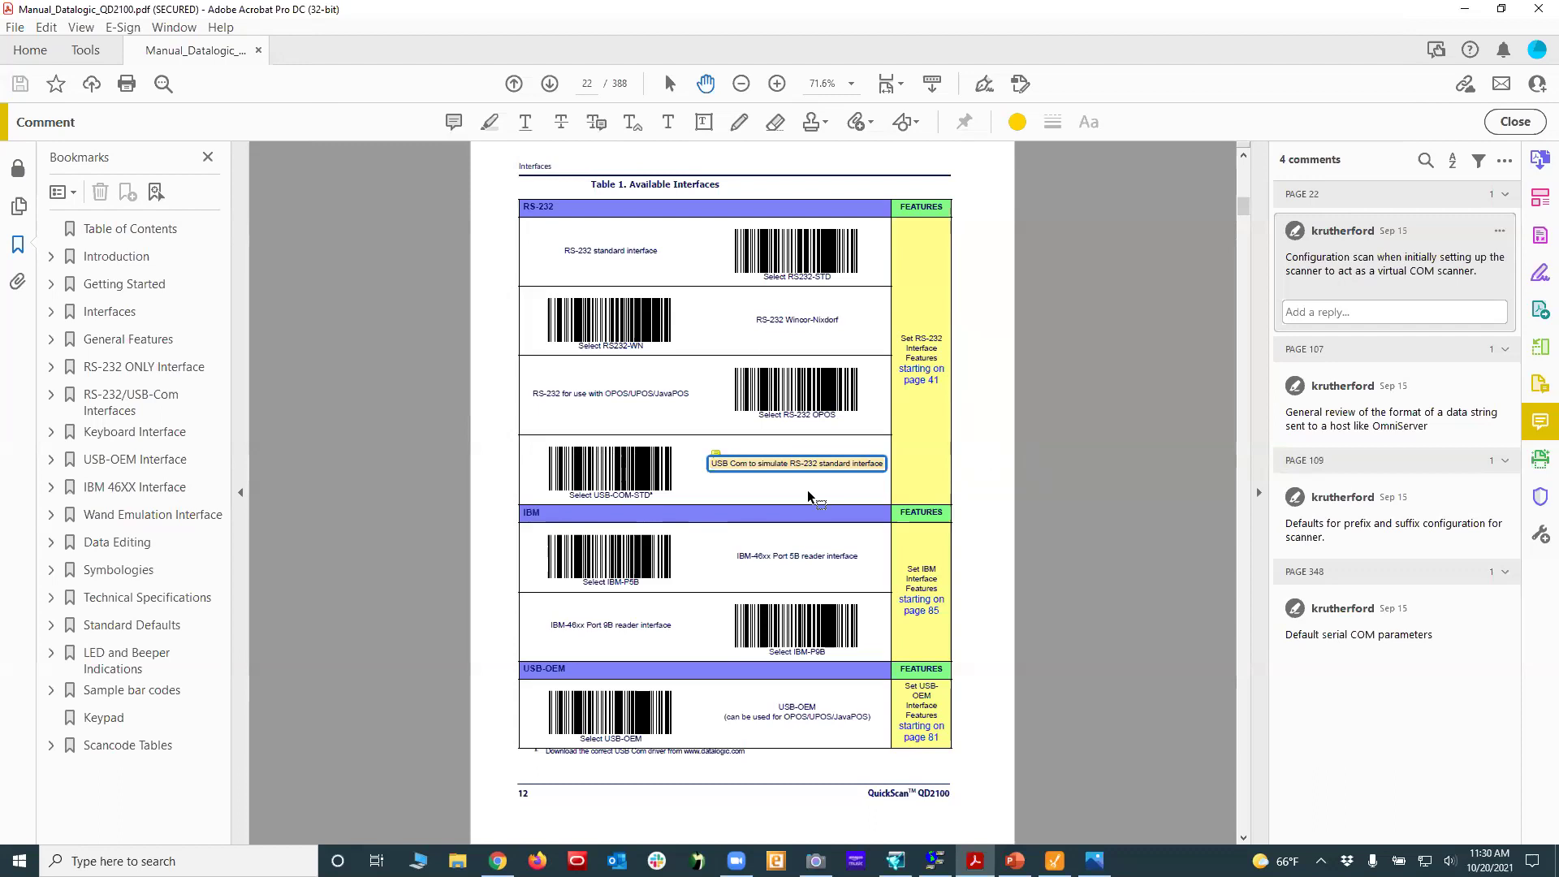
left_click(1333, 635)
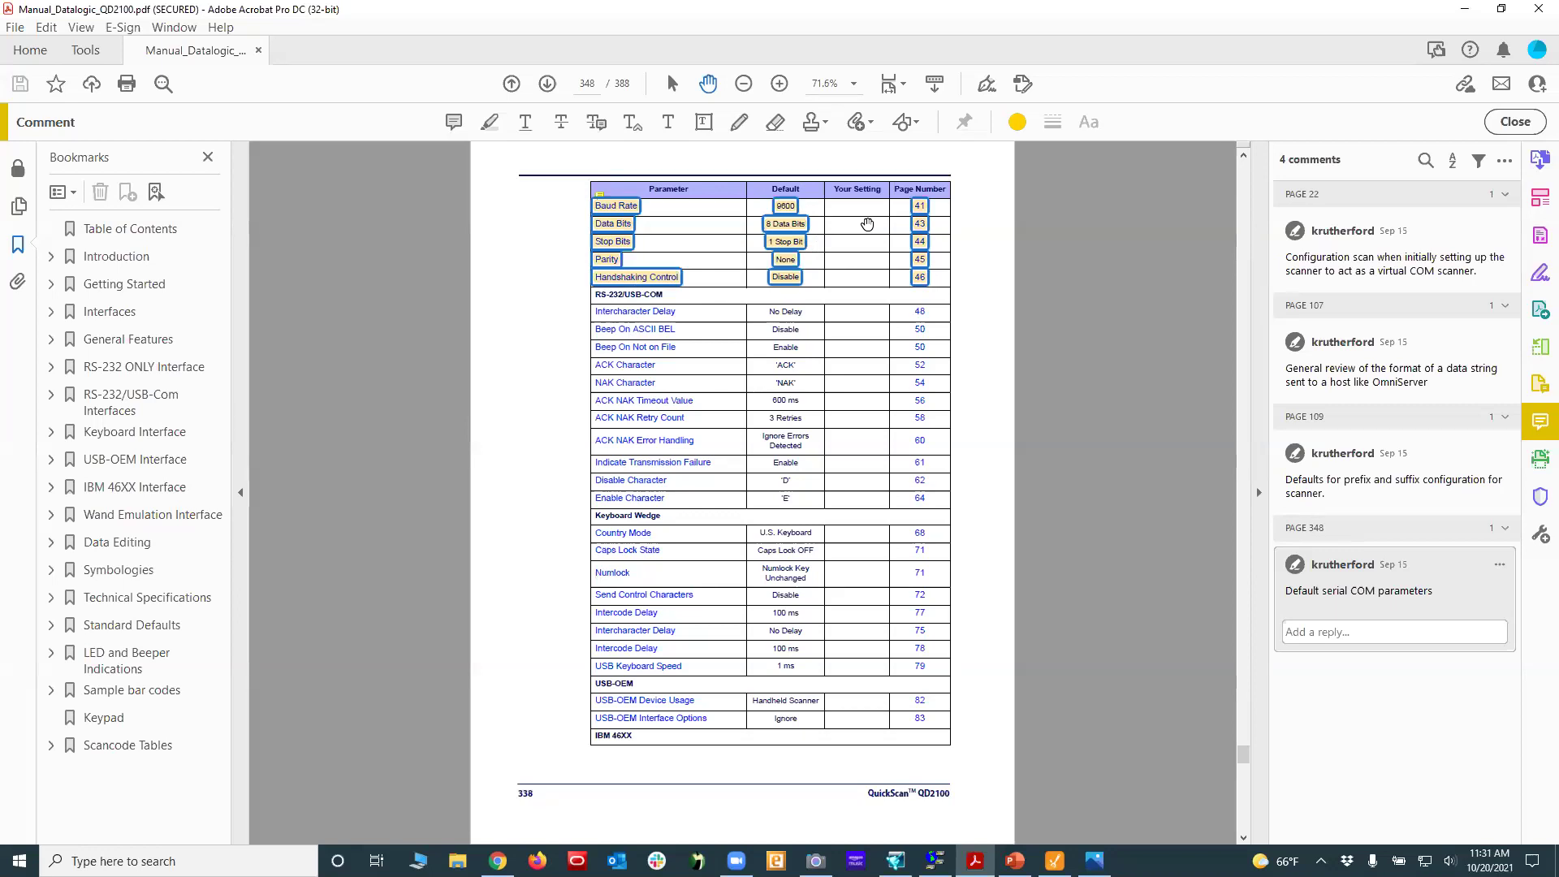
mouse_move(908, 230)
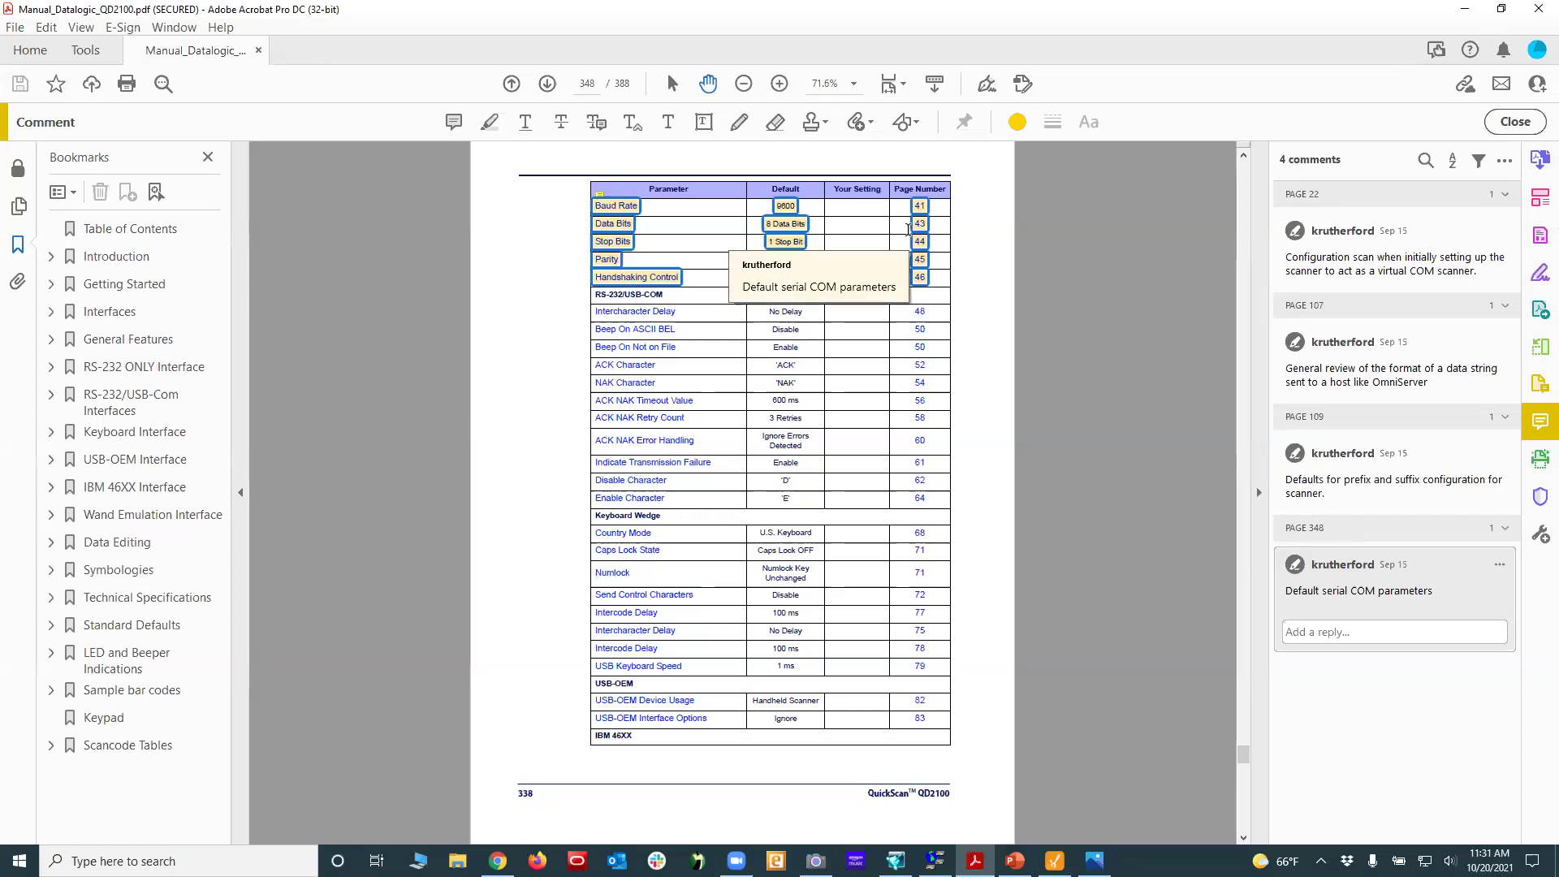
Step: Review the manual's annotated pages on the message string format and the default global prefix and suffix, and return to OmniServer
left_click(1345, 374)
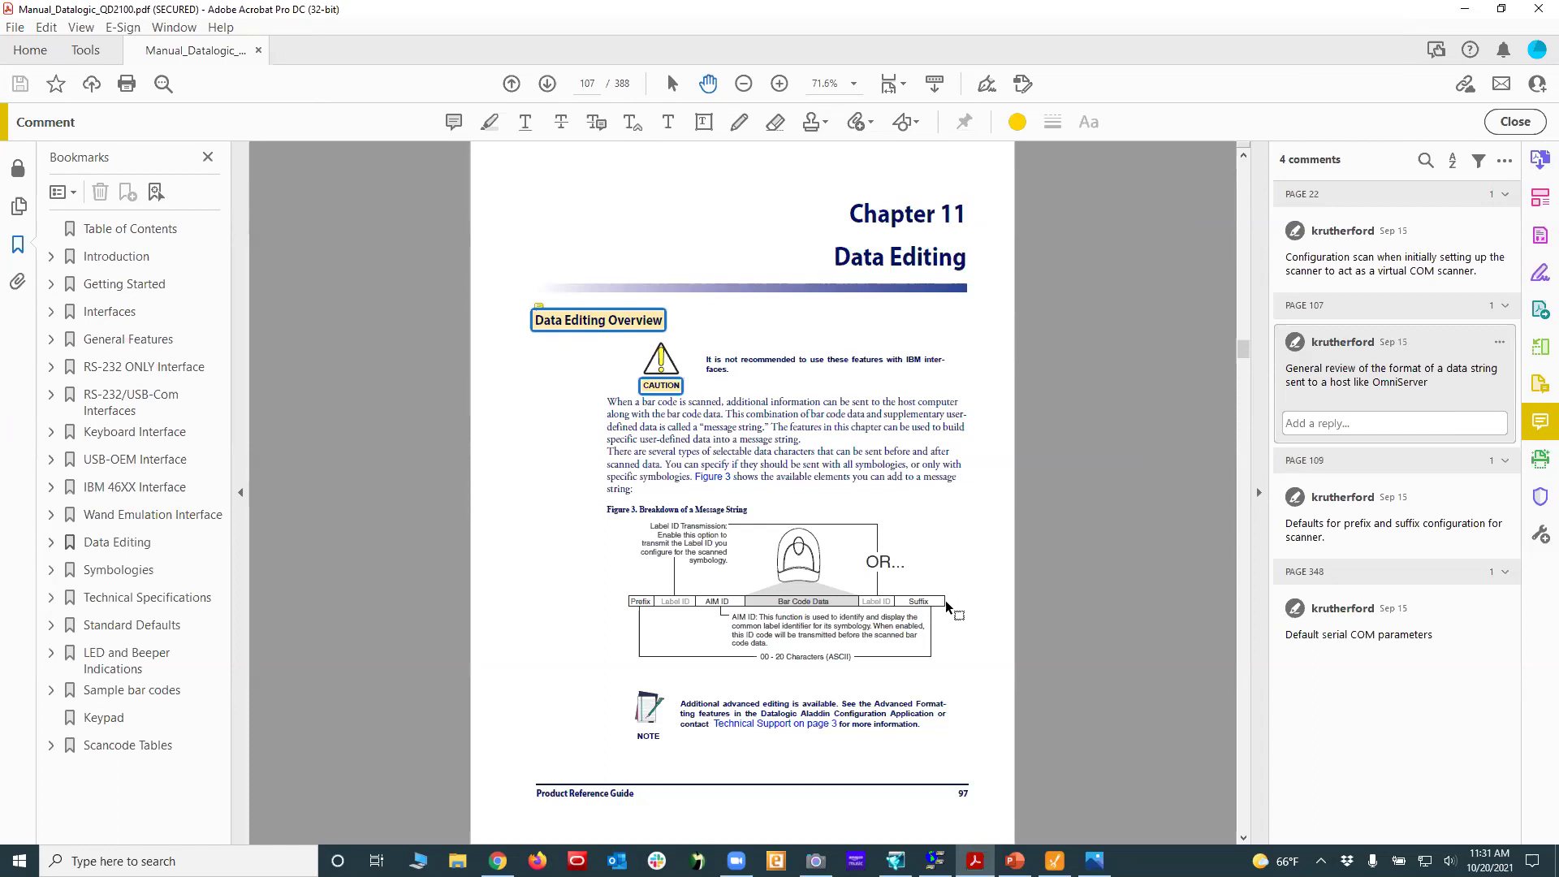
left_click(1381, 528)
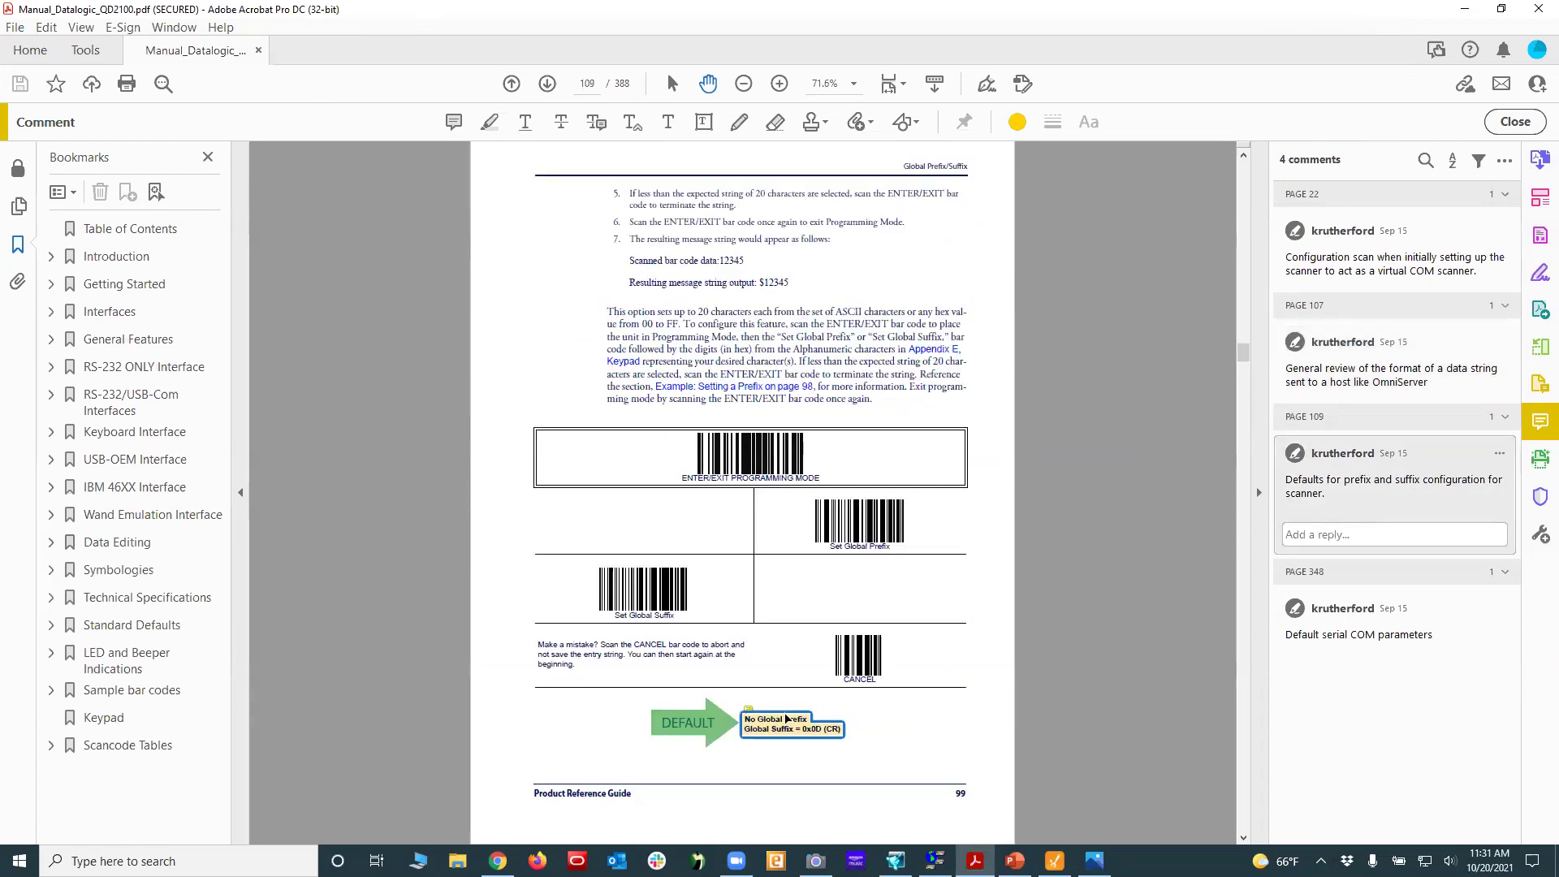
mouse_move(786, 721)
left_click(1467, 16)
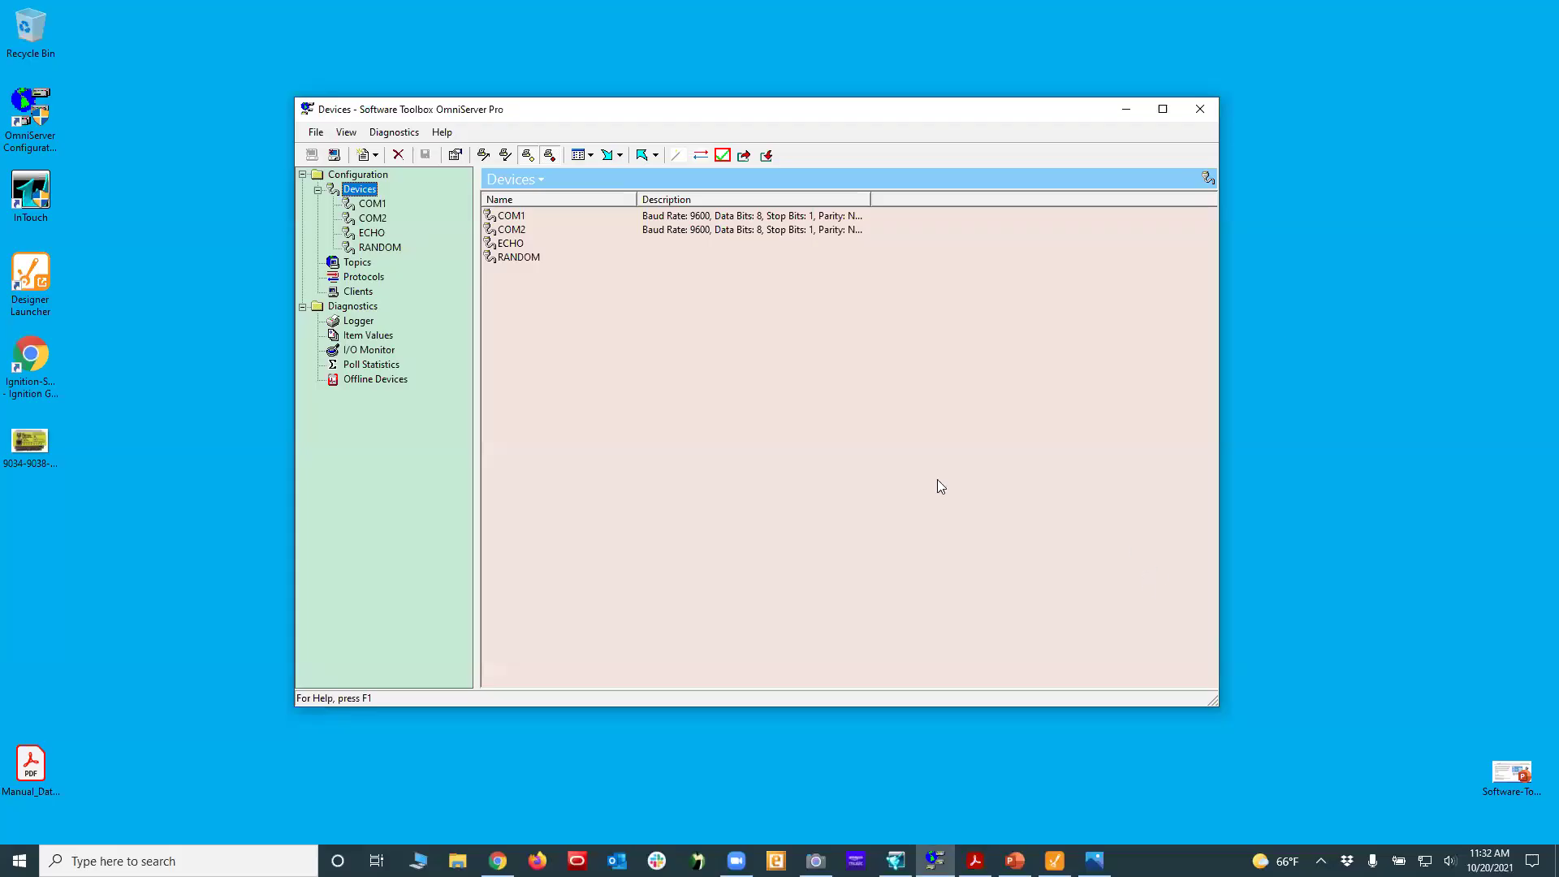
Step: Start a new Serial/USB Mapped device under the OmniServer Devices
left_click(359, 189)
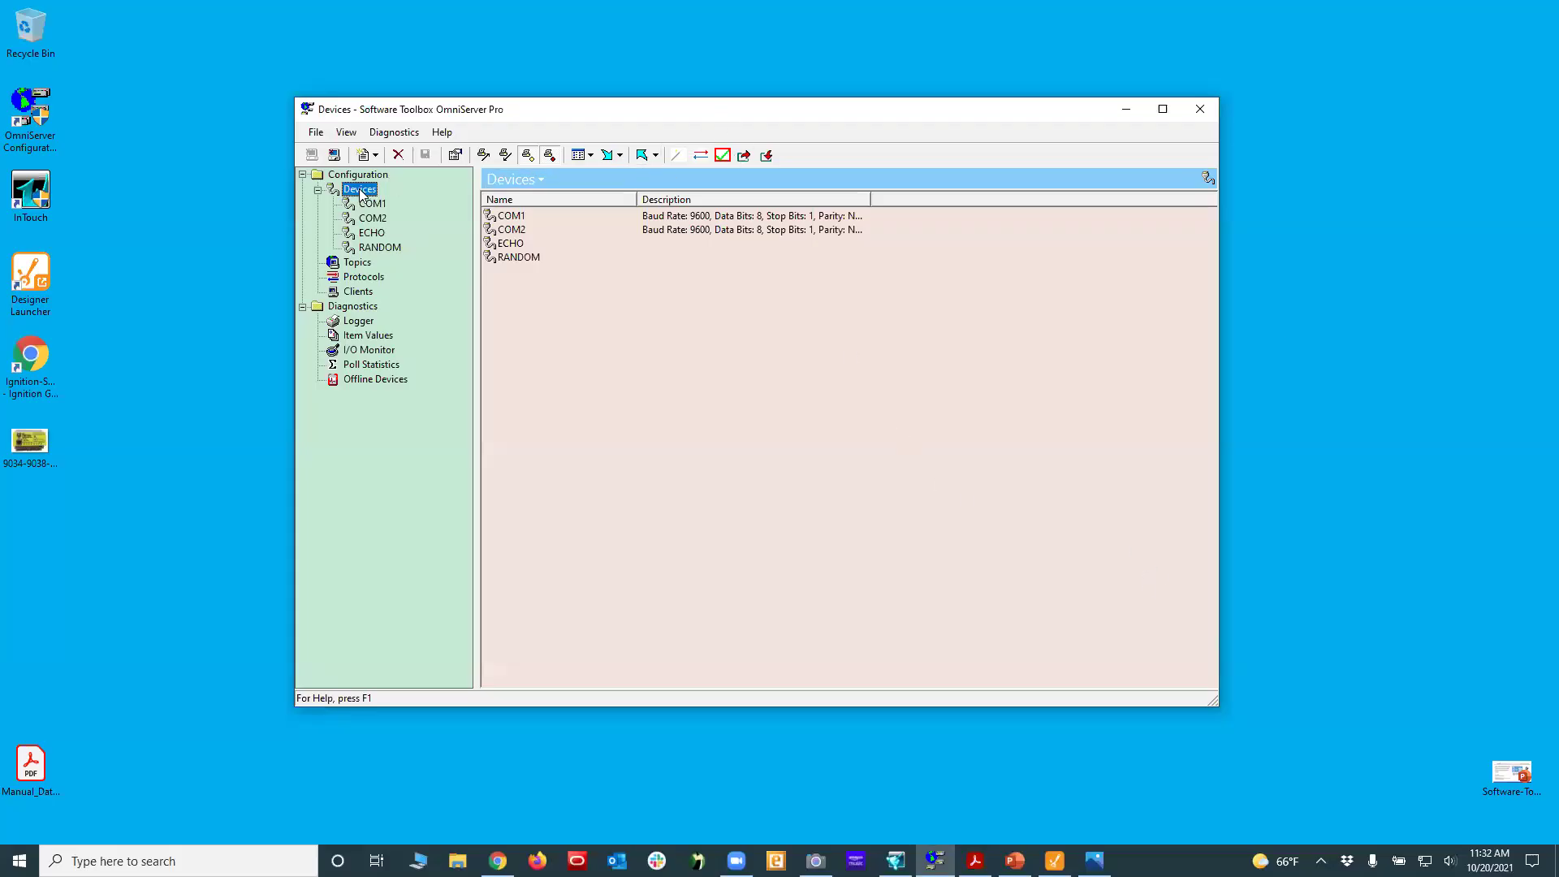
right_click(604, 372)
mouse_move(642, 384)
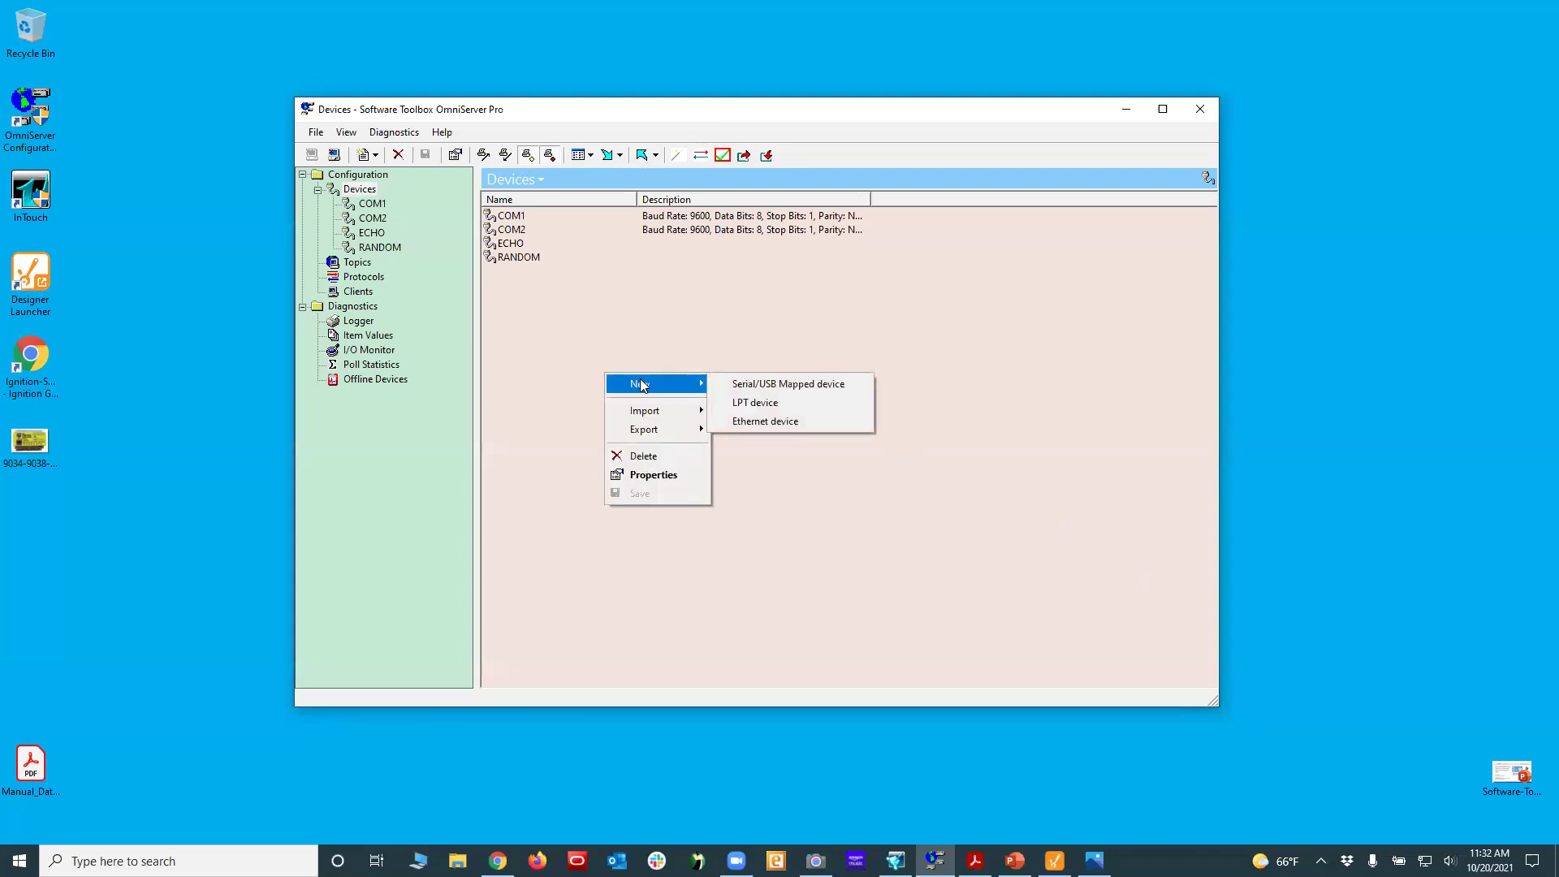
left_click(744, 388)
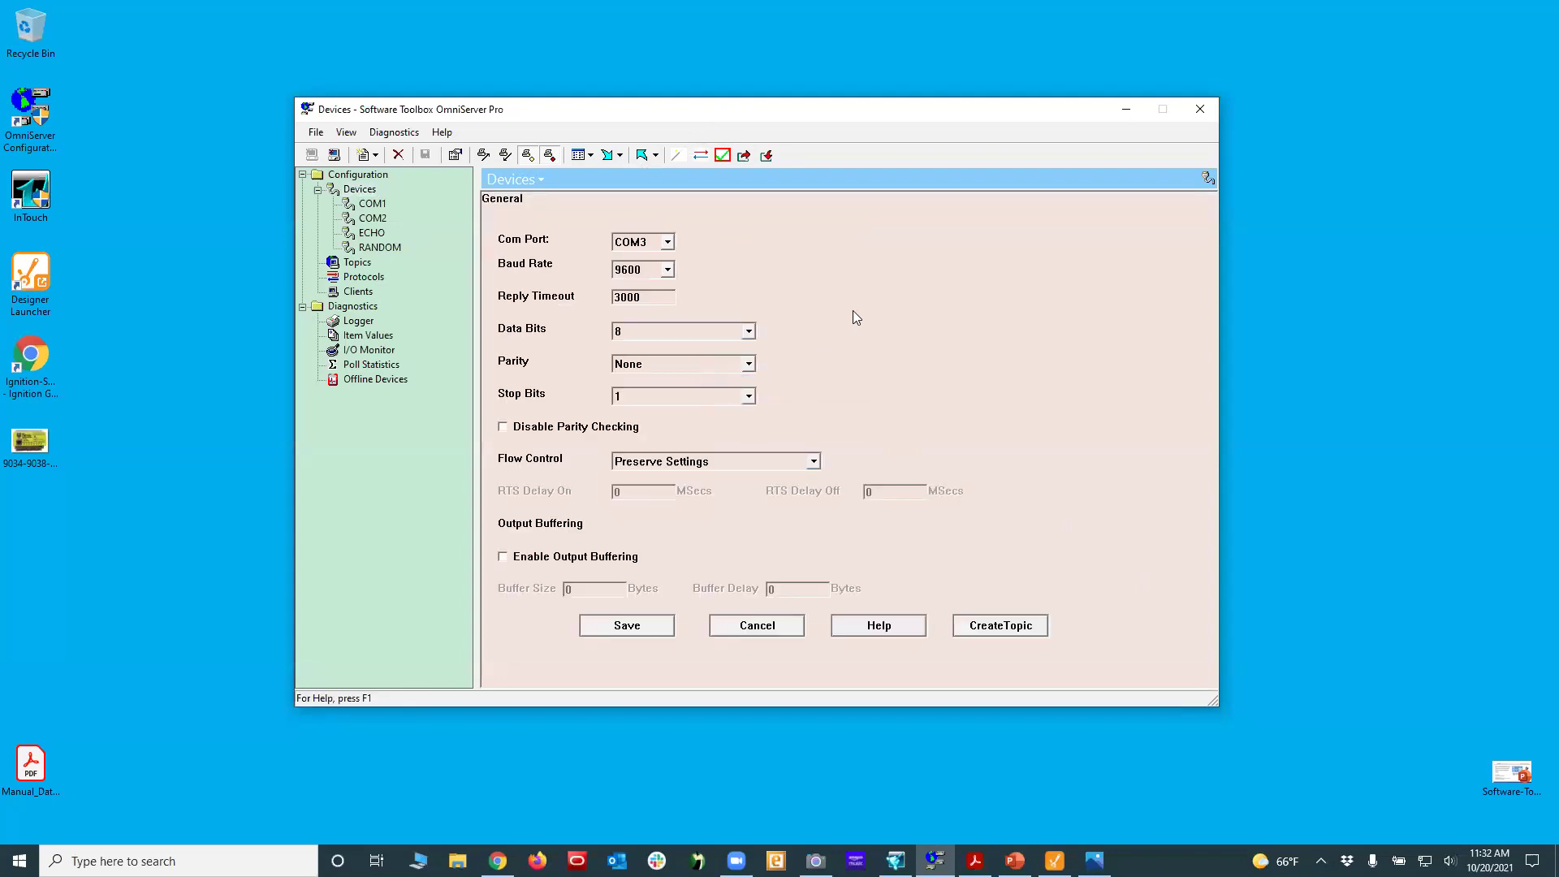
Step: Look up the barcode scanner's COM port under Ports (COM & LPT) in the Windows Device Manager
left_click(179, 860)
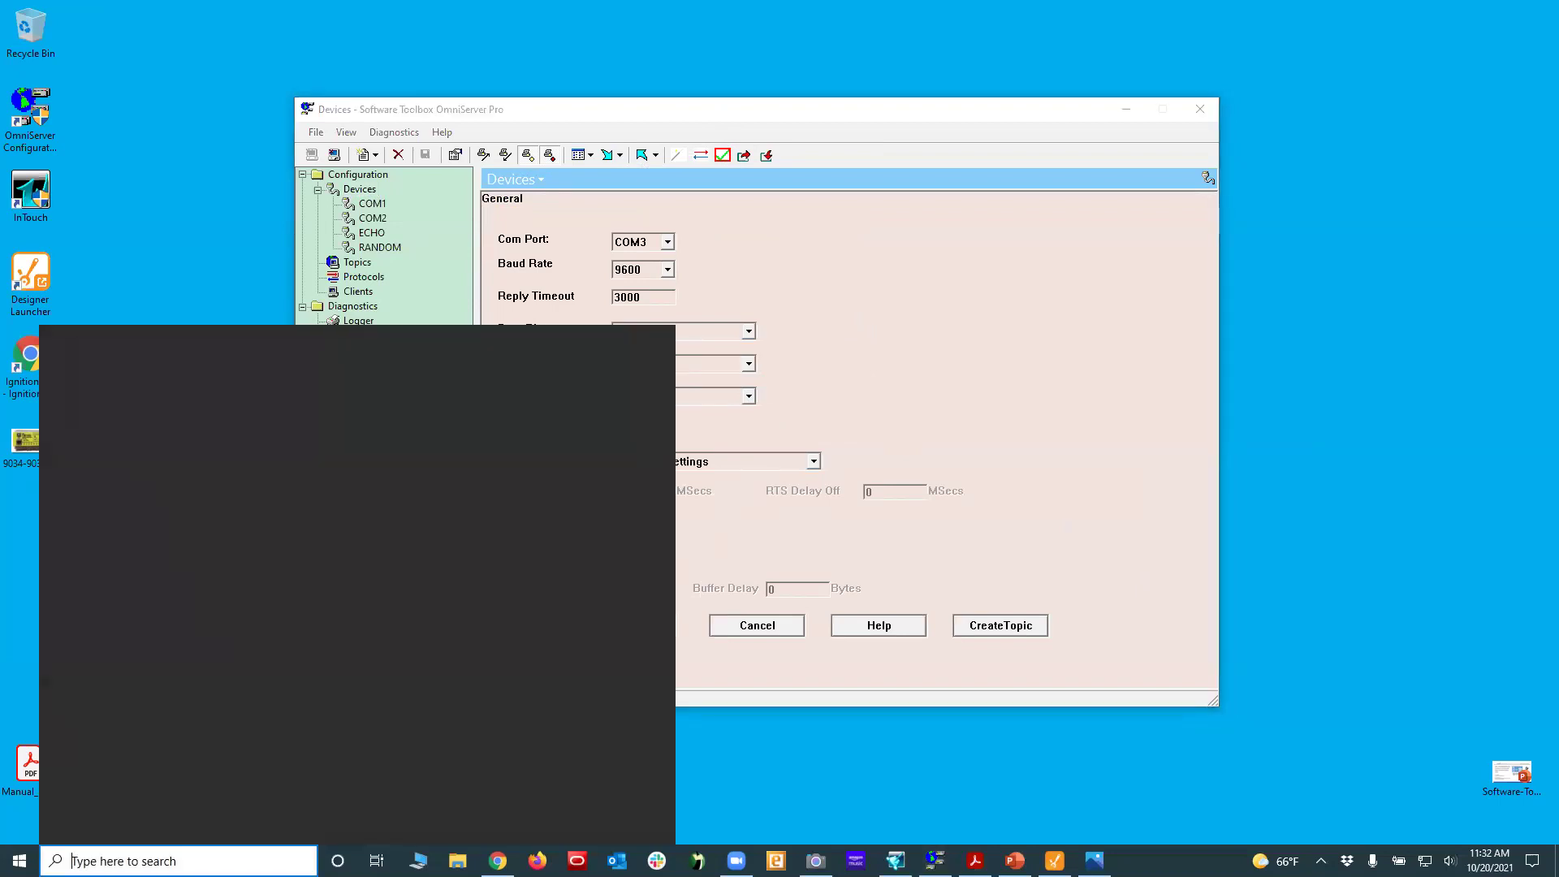
type("Device")
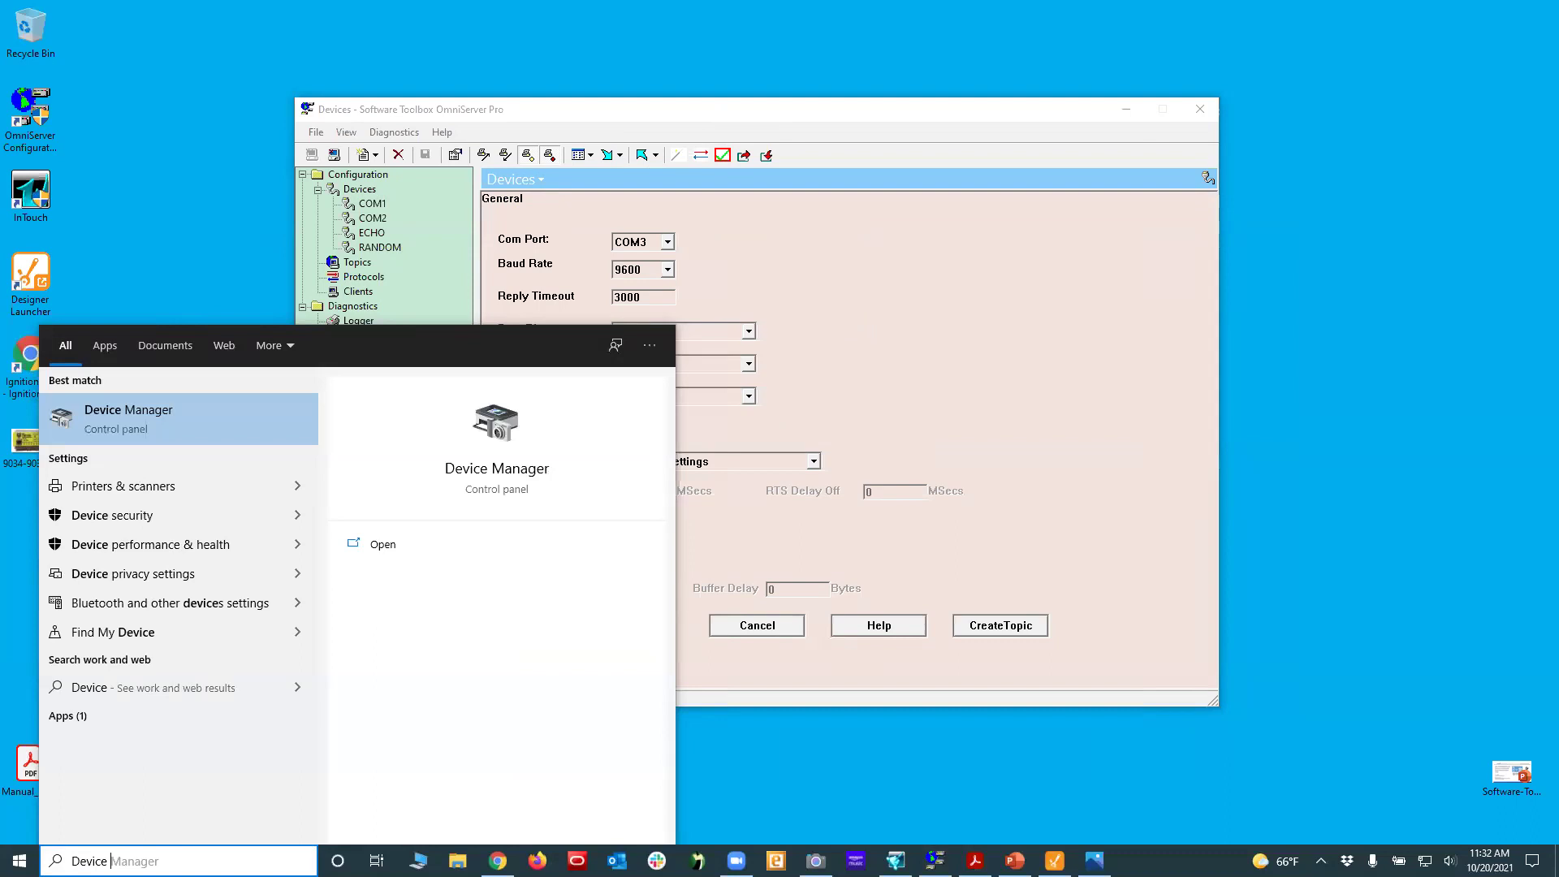
left_click(177, 431)
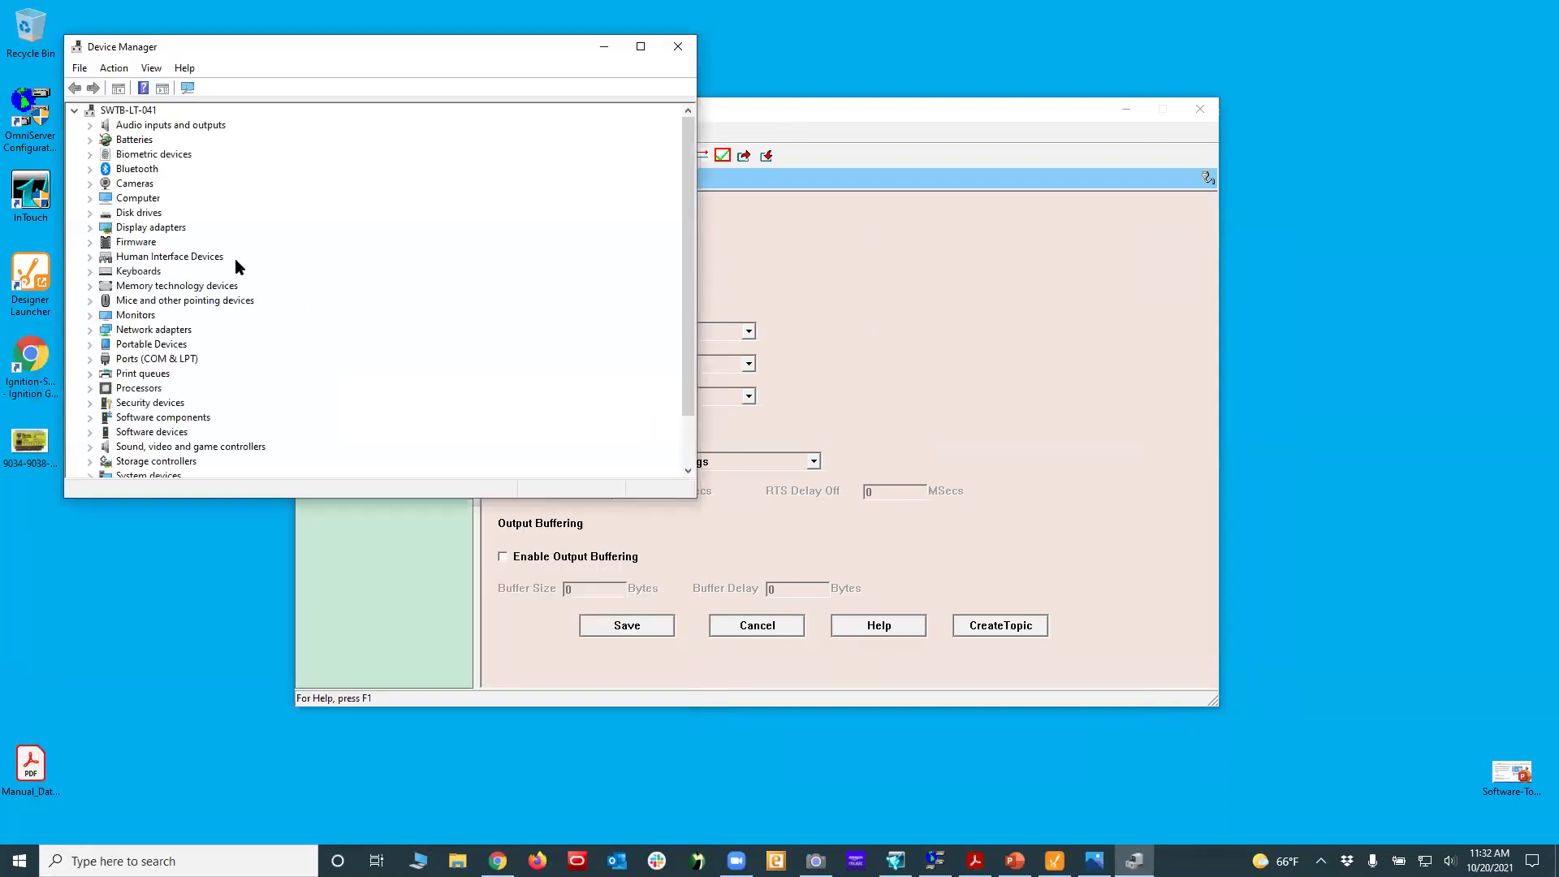
left_click(90, 359)
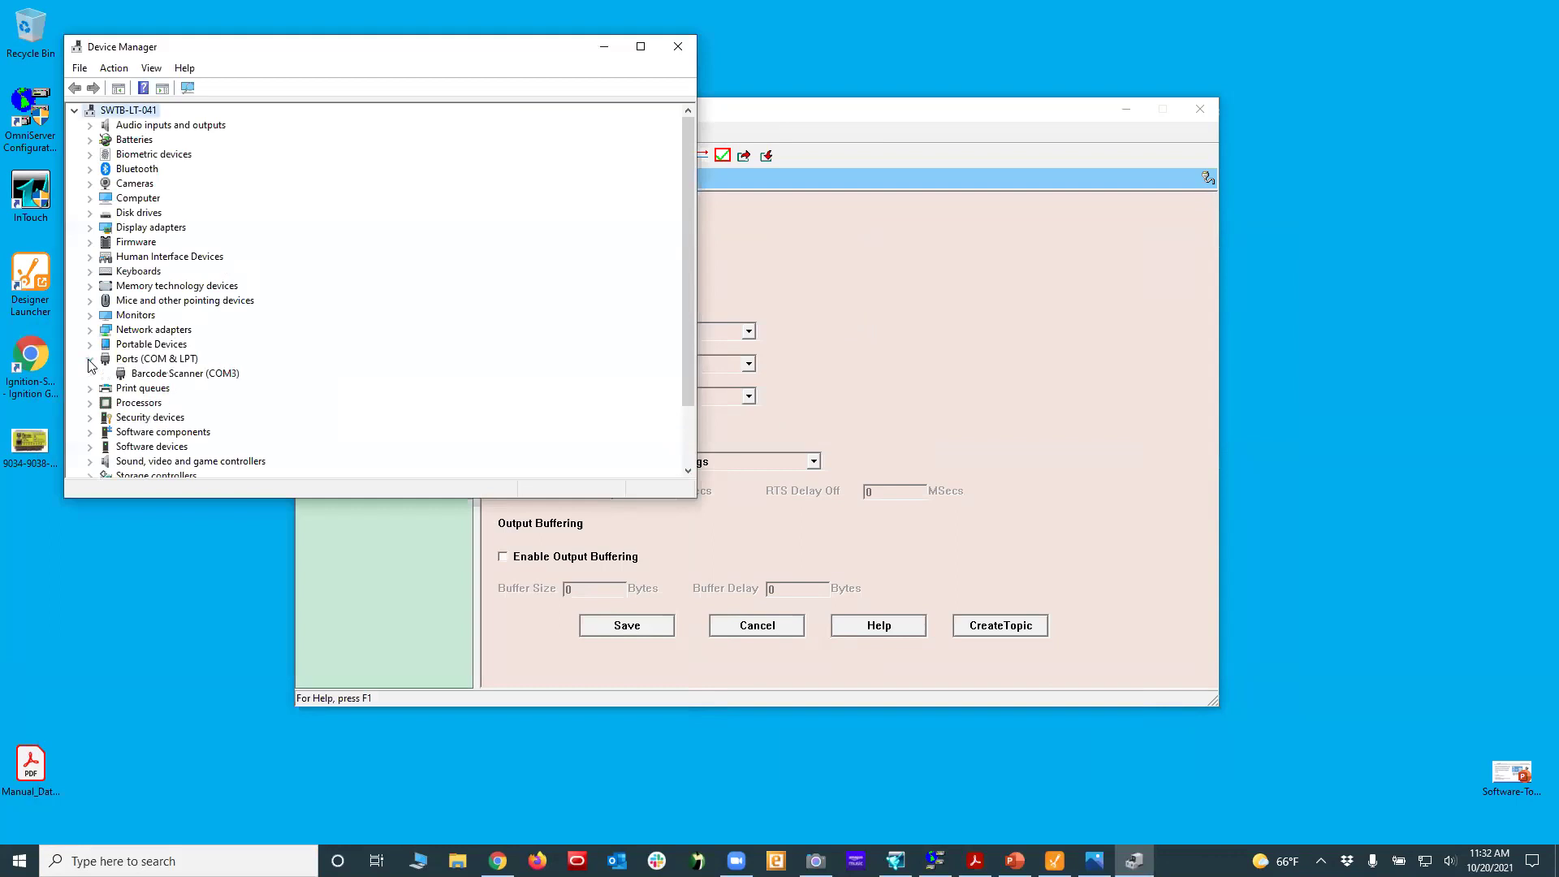
left_click(149, 376)
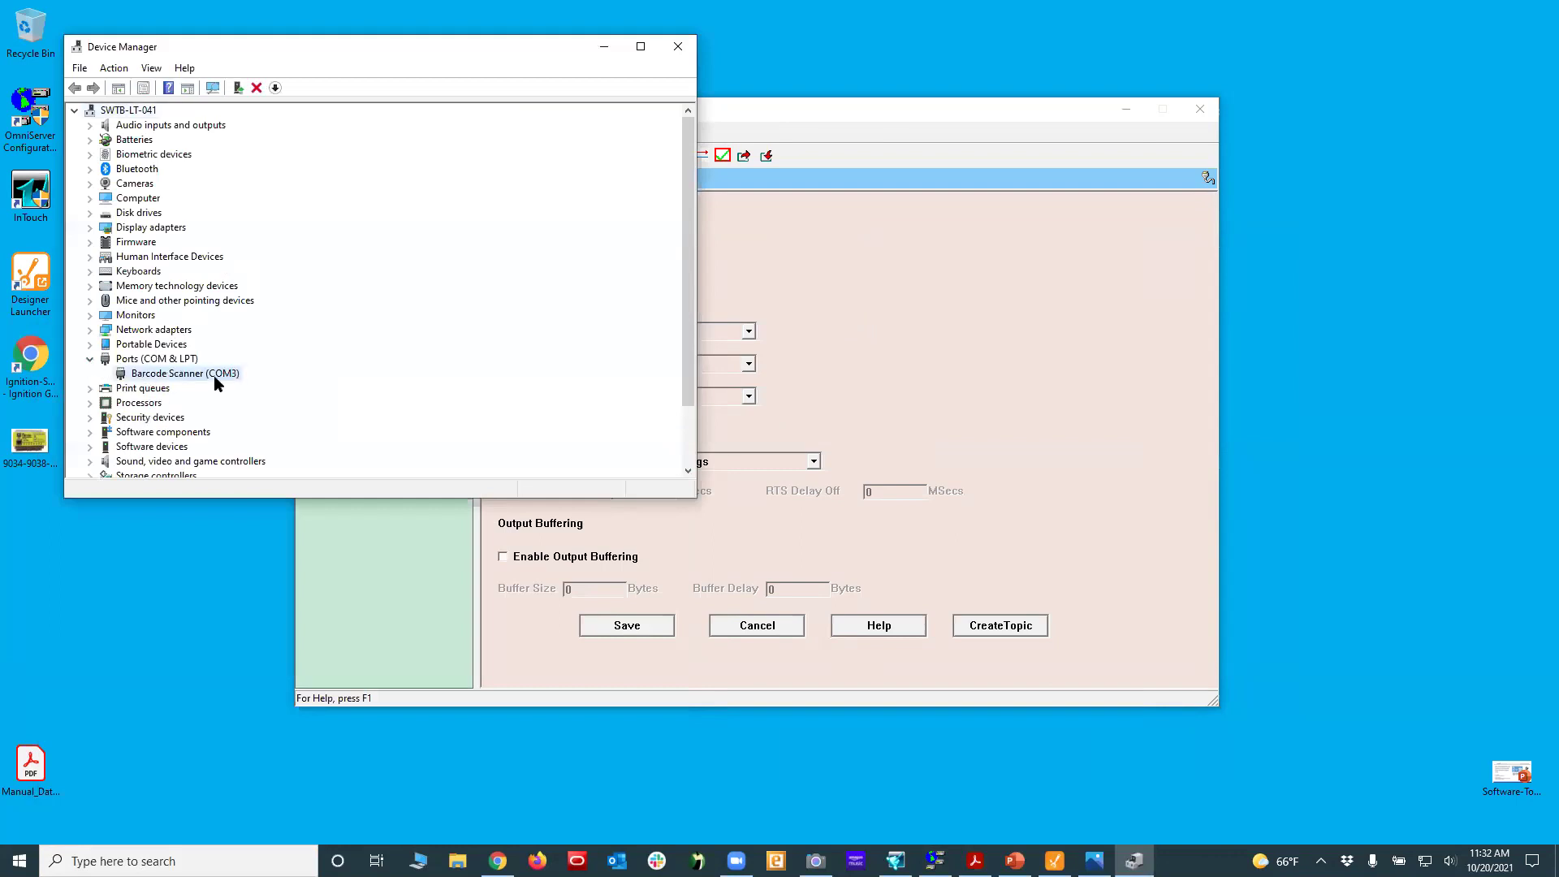
left_click_drag(371, 49, 366, 98)
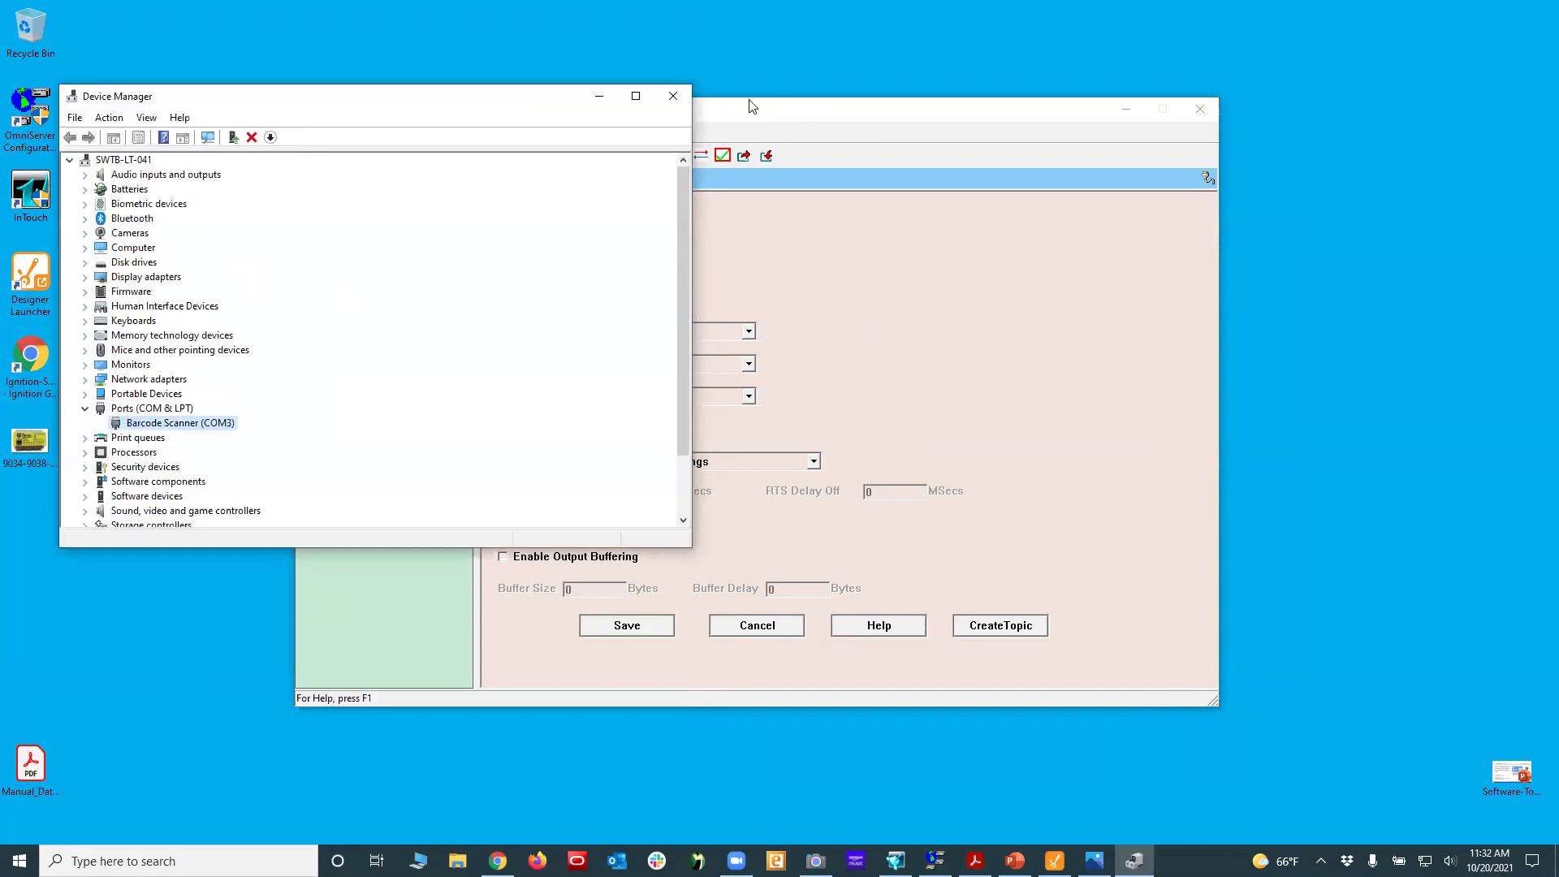
left_click(673, 94)
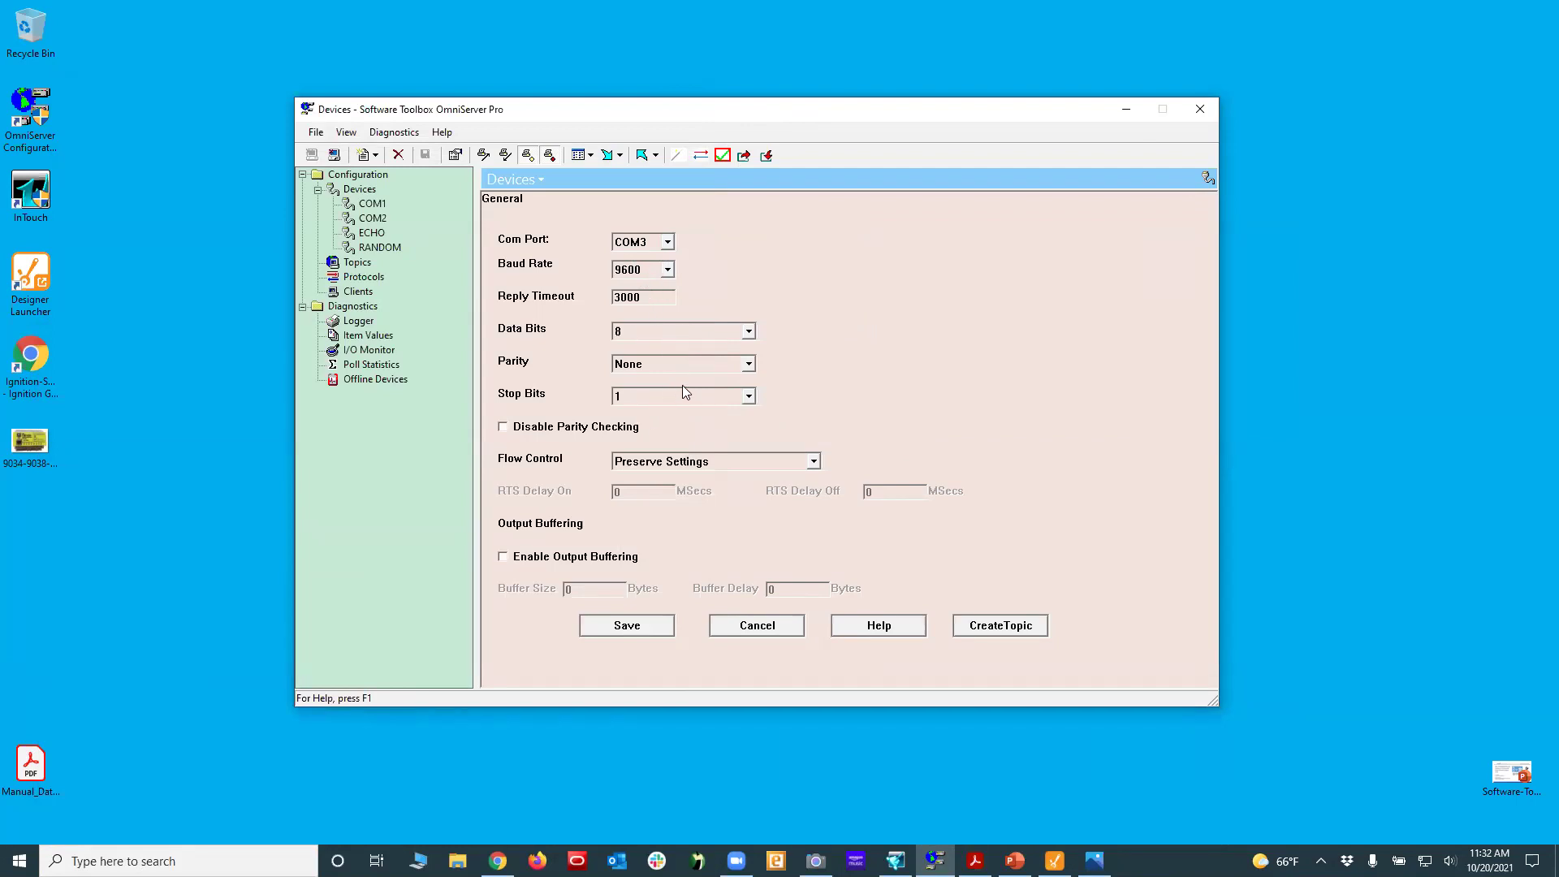
Step: Save the new device on COM3 with 9600 baud, 8 data bits, no parity and 1 stop bit, and open its definition
left_click(626, 624)
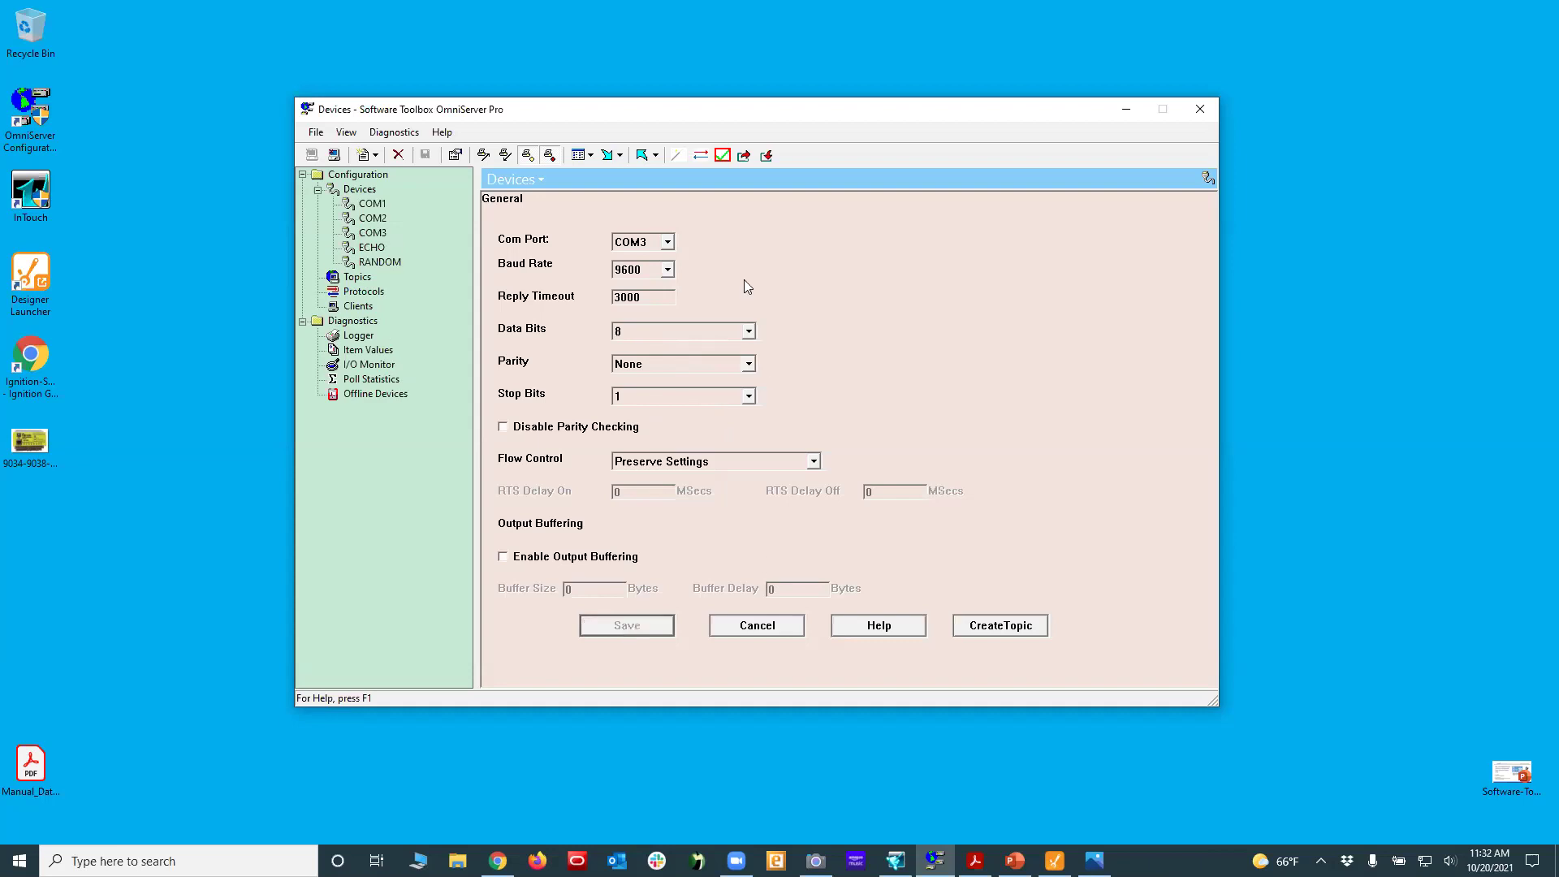
left_click(374, 234)
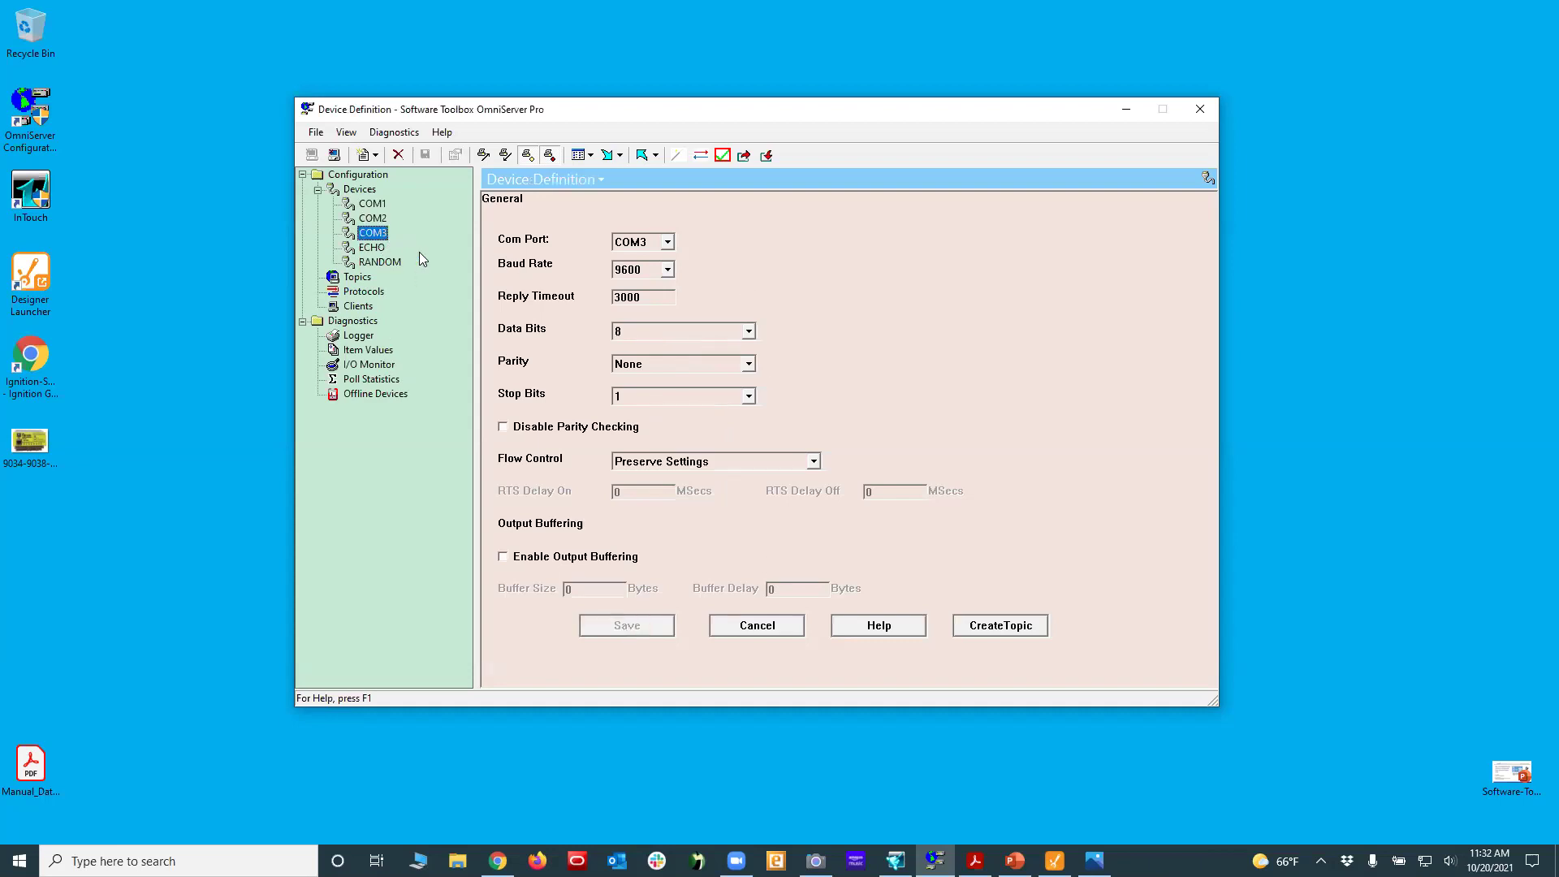
Step: Create a new protocol and name it DL_SCANNER
left_click(363, 291)
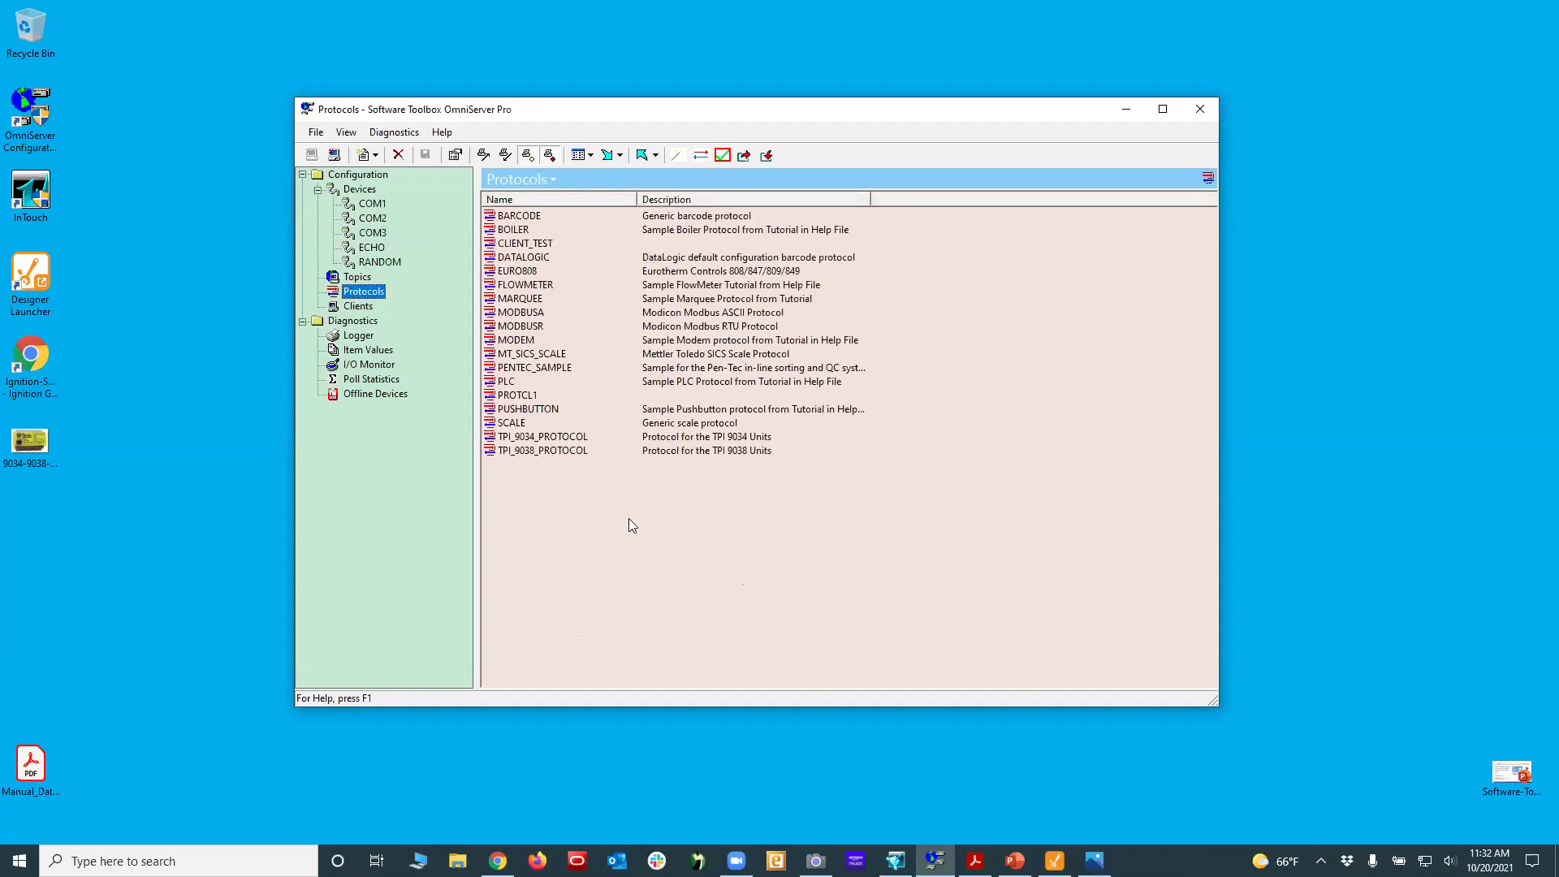
right_click(578, 535)
mouse_move(629, 549)
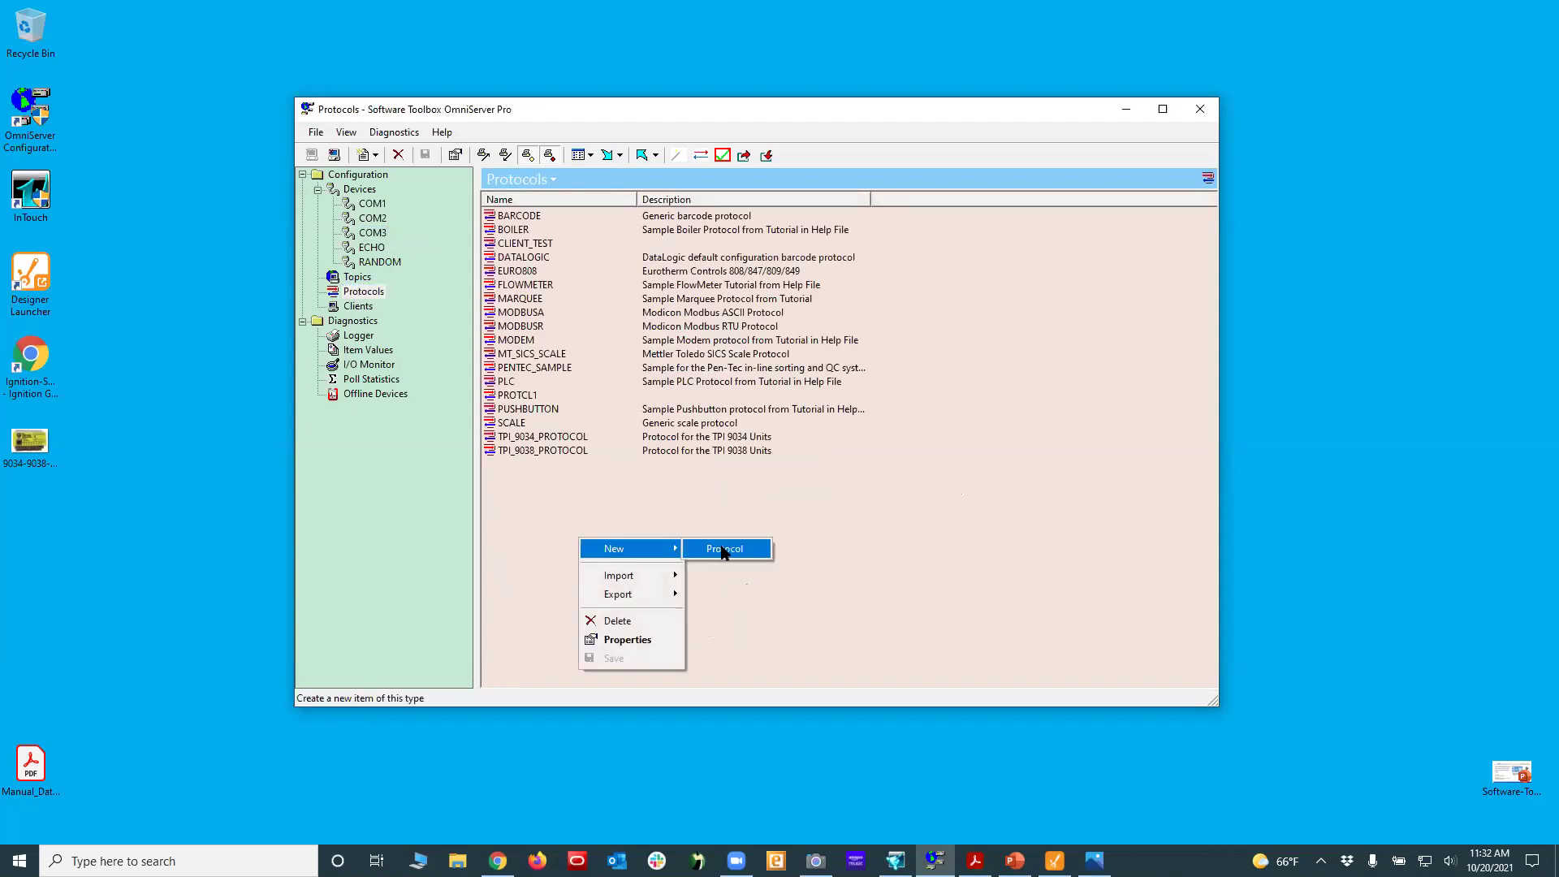
left_click(723, 549)
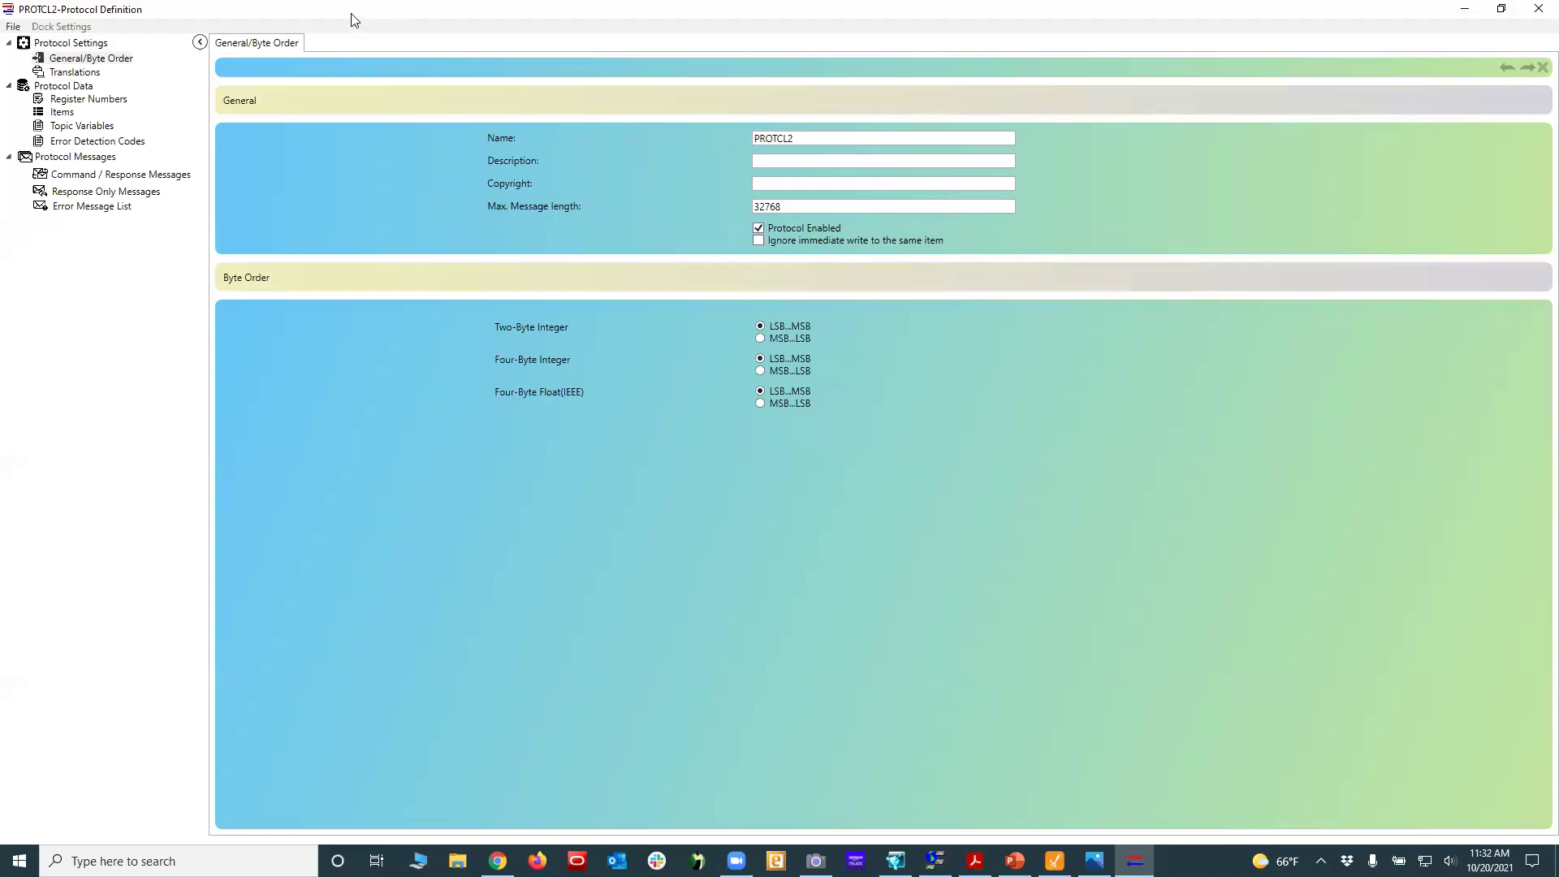
double_click(755, 138)
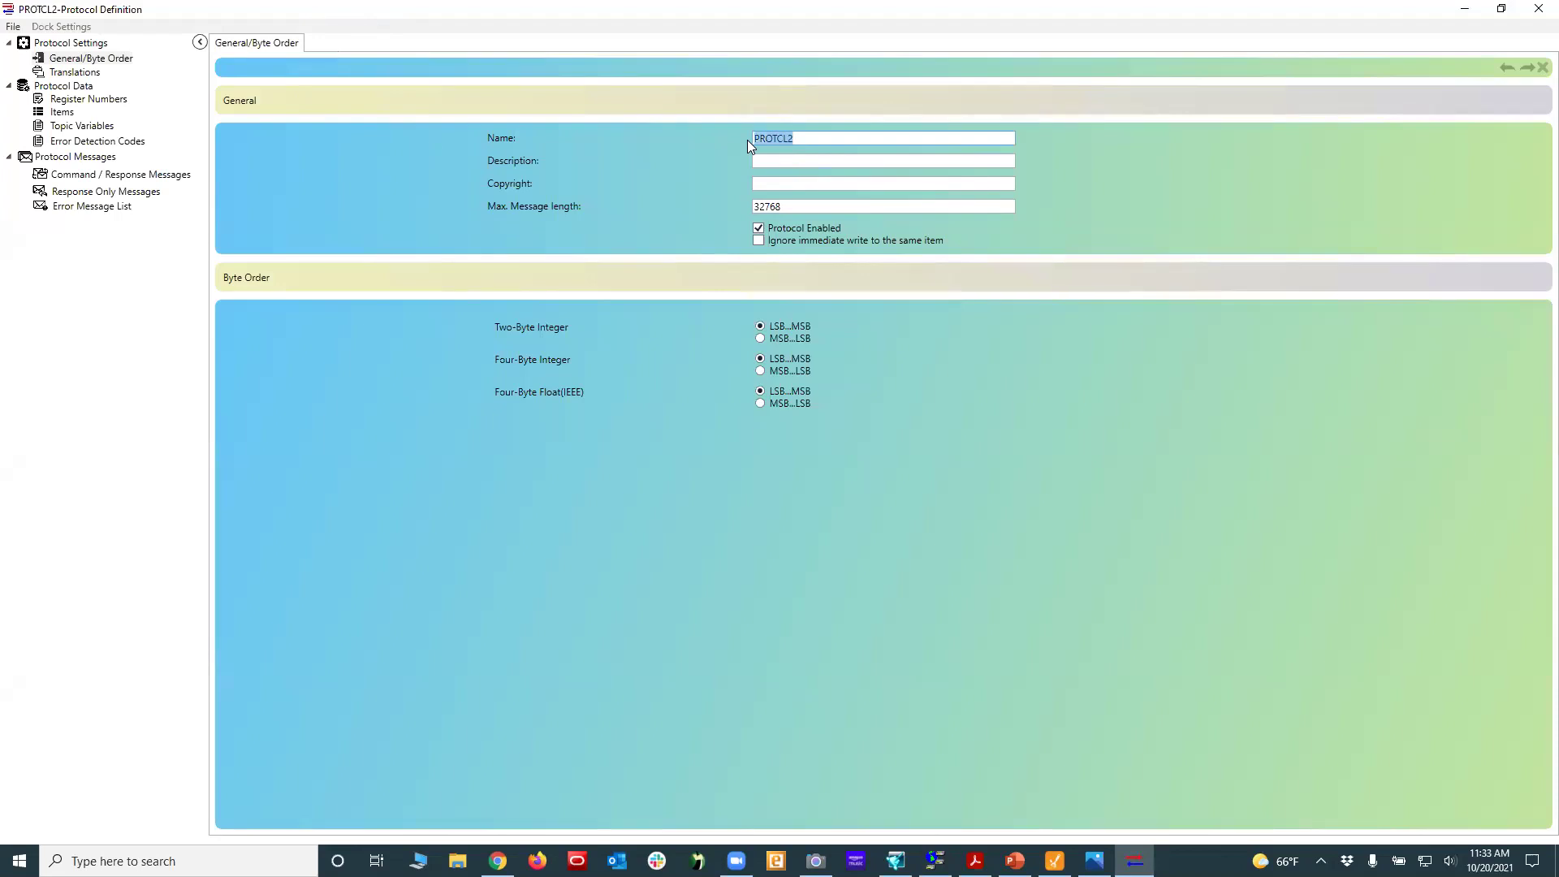
type("DL_SCANNER")
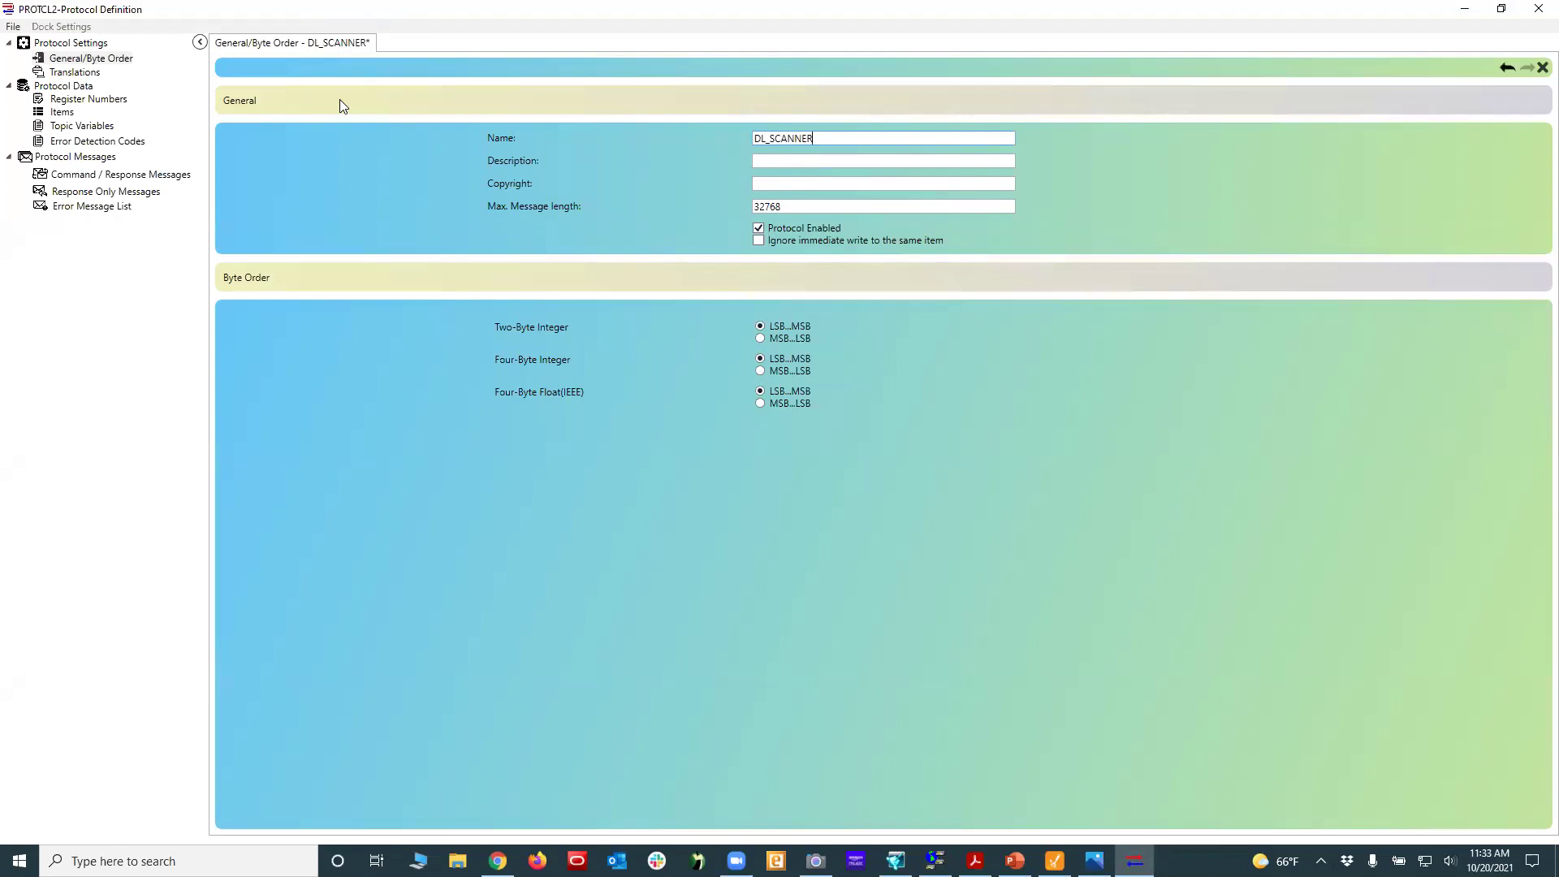
Step: Add a protocol item named Barcode with the String data type and make it read-only
left_click(63, 114)
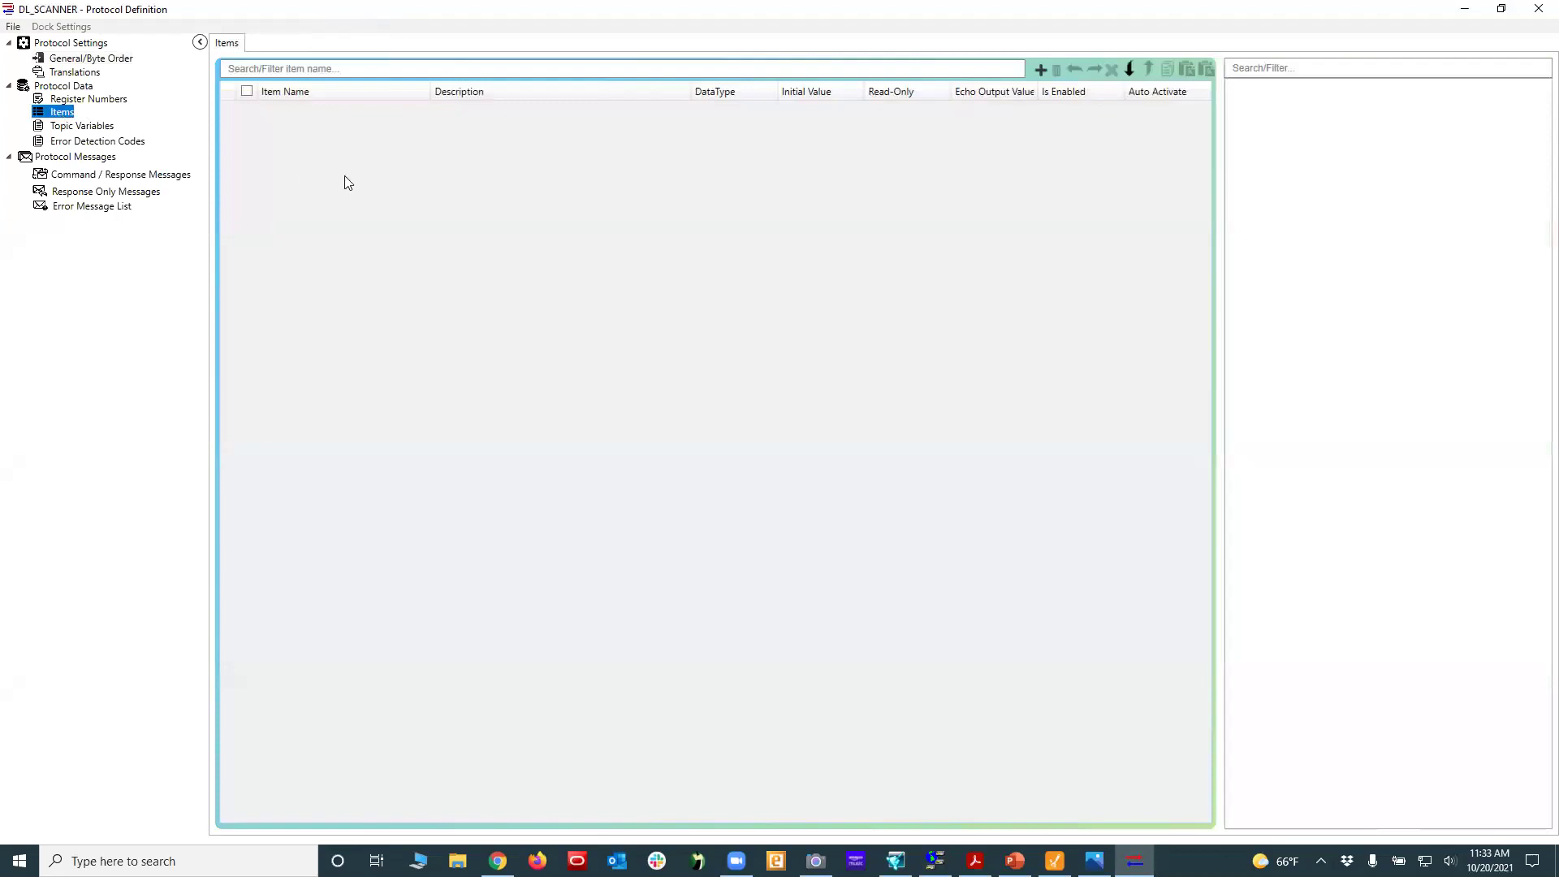
left_click(1040, 71)
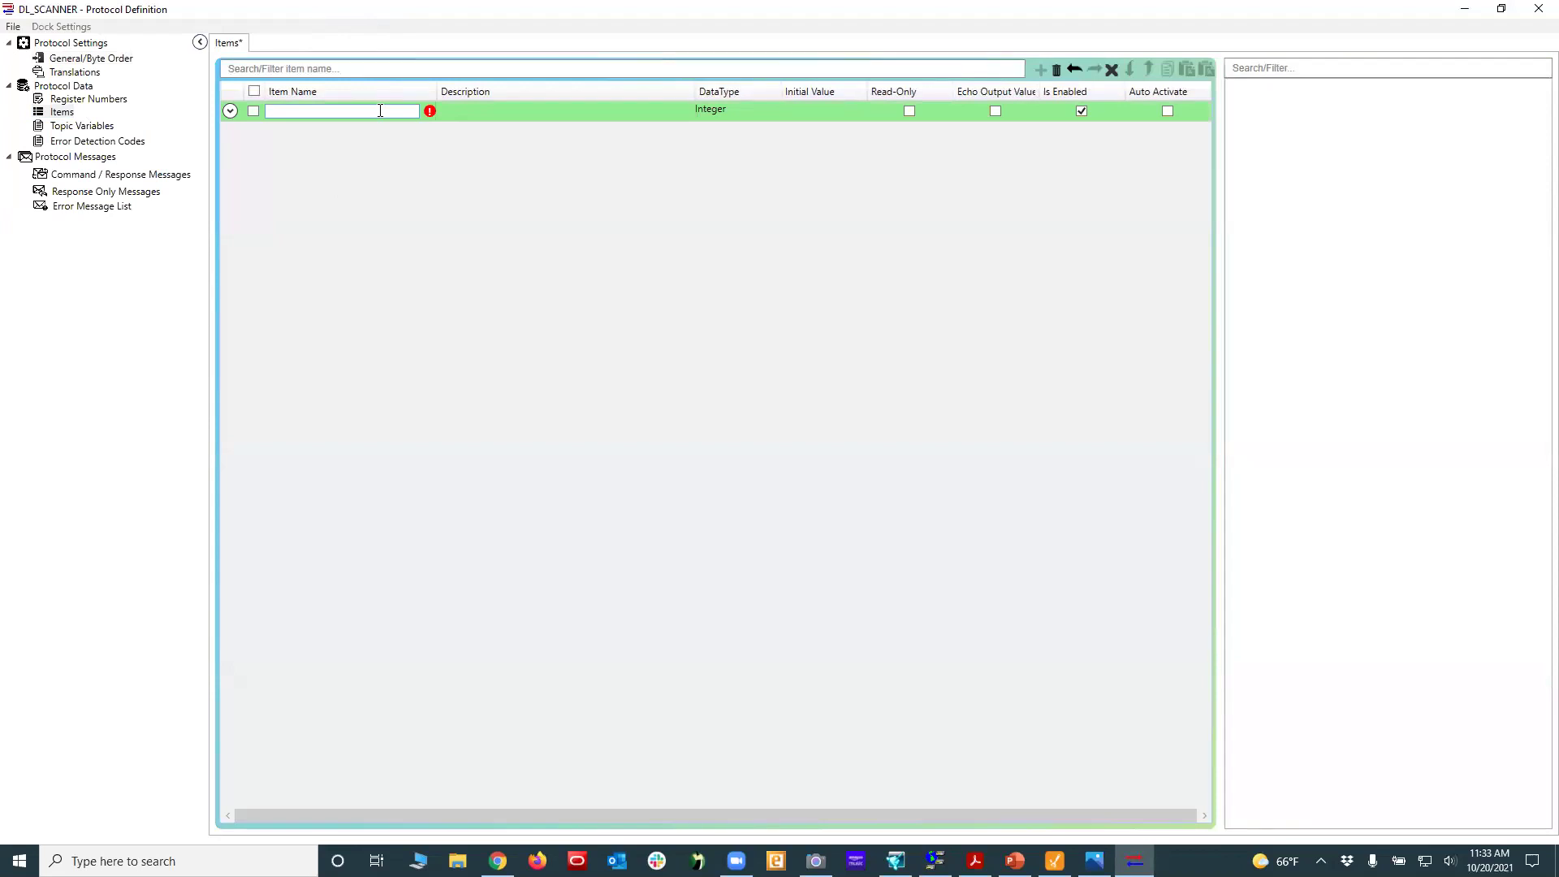
type("Barcode")
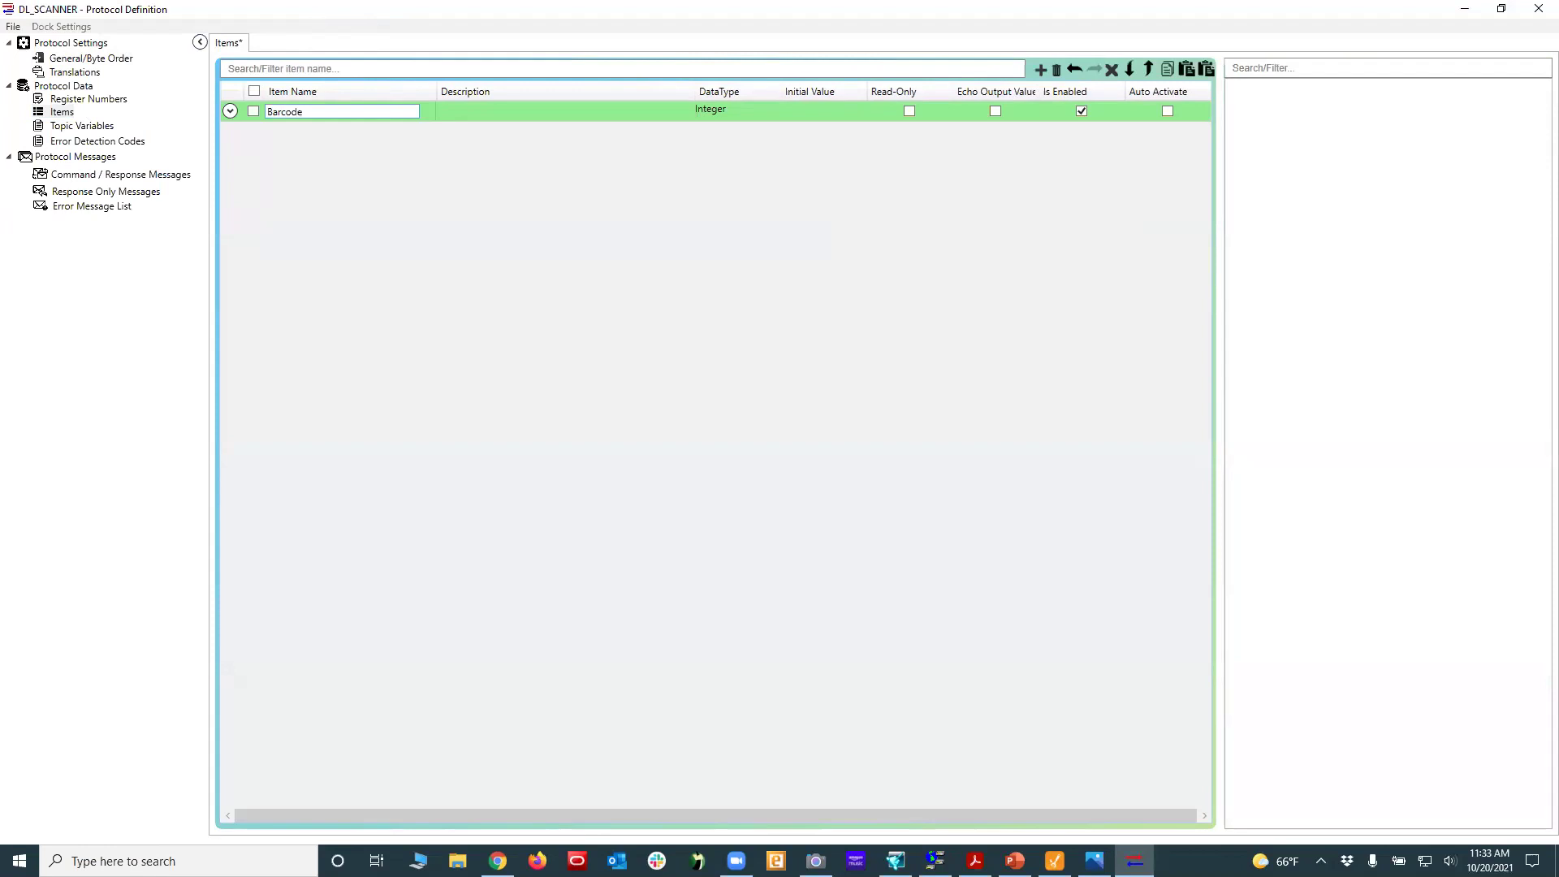
left_click(744, 114)
left_click(741, 179)
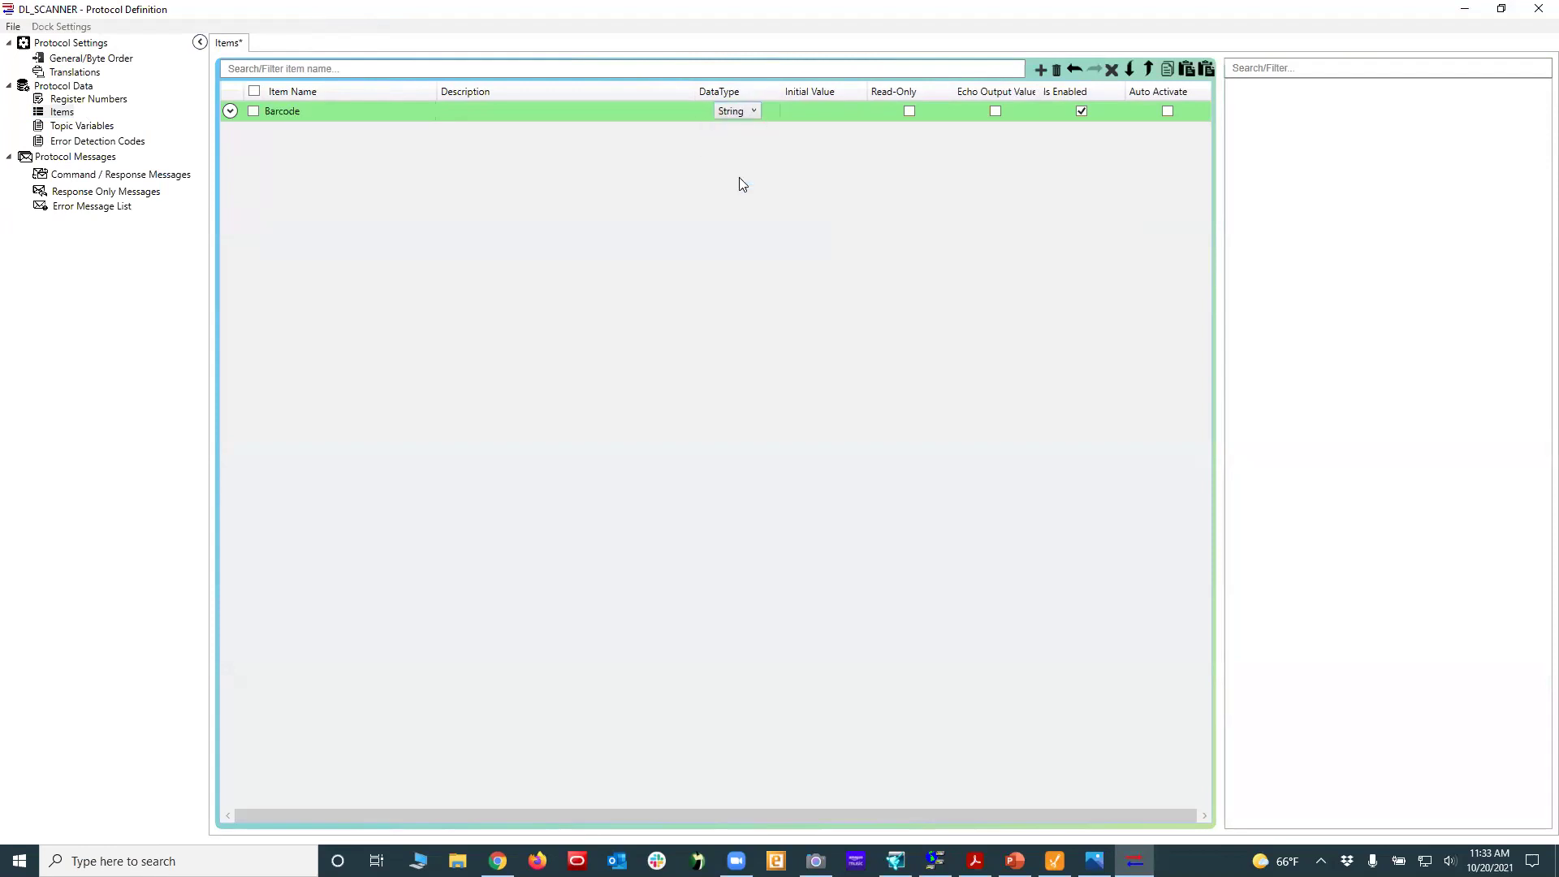
left_click(910, 111)
Step: Add a response-only message named ReceiveBarcode to the protocol
left_click(118, 195)
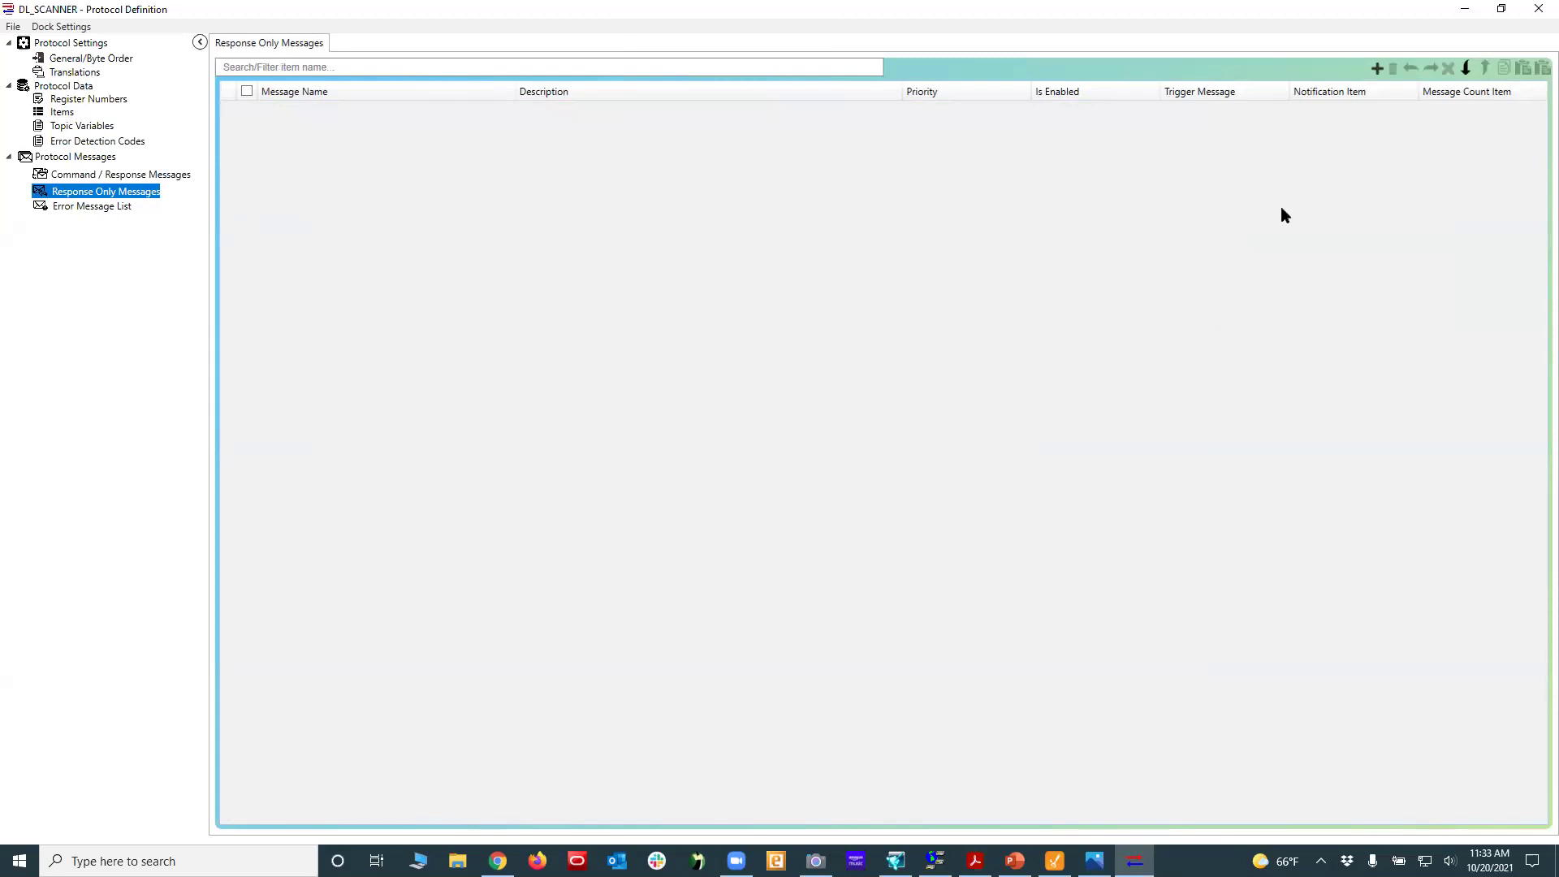
left_click(1374, 68)
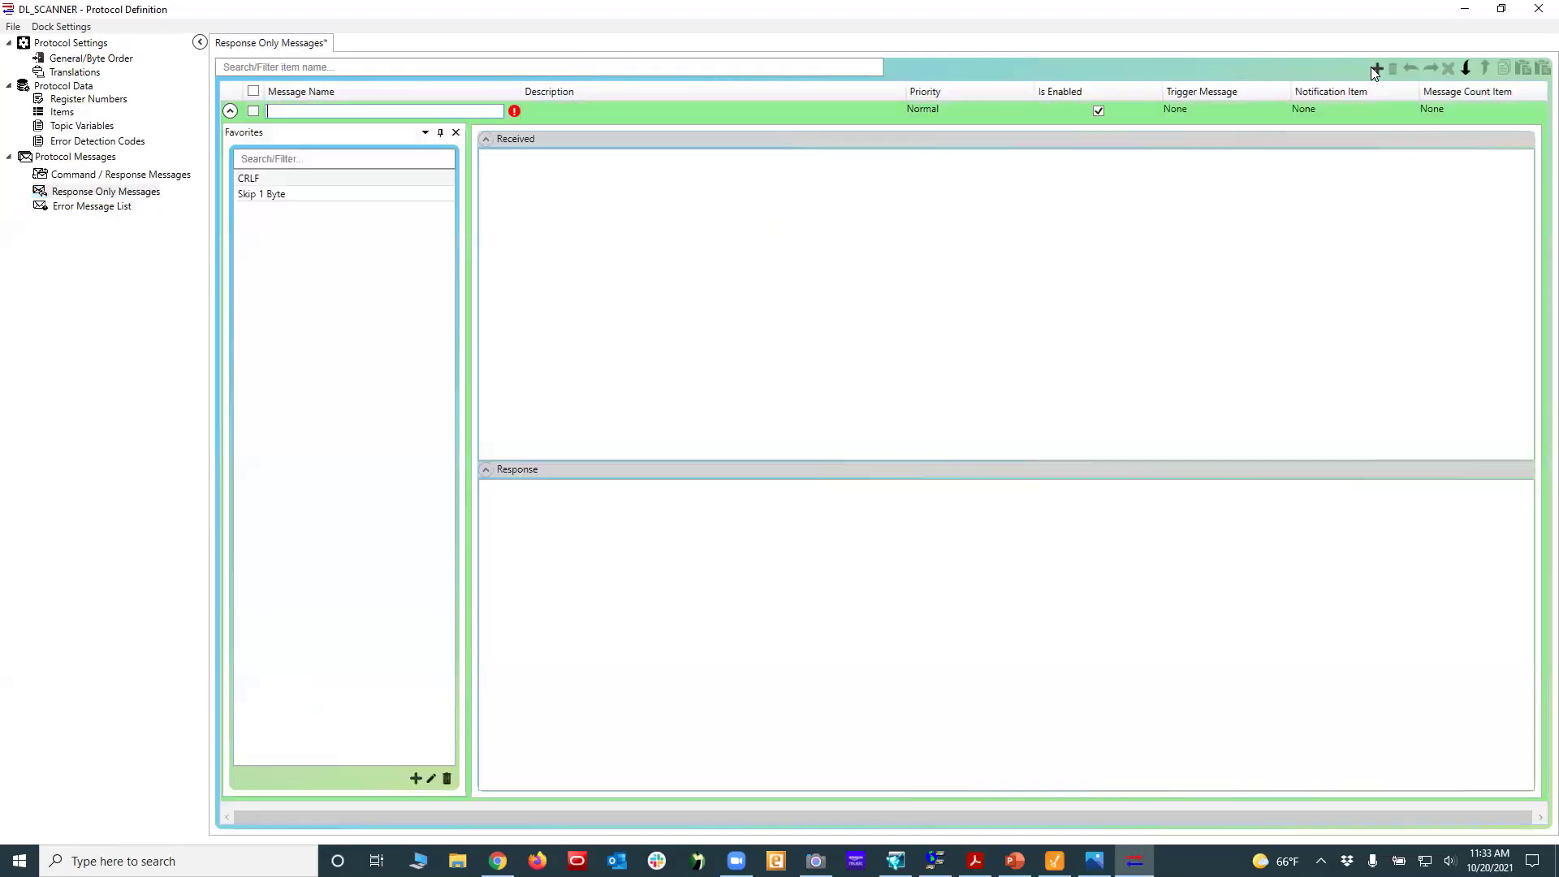
left_click(477, 113)
type("ReceiveBarcode")
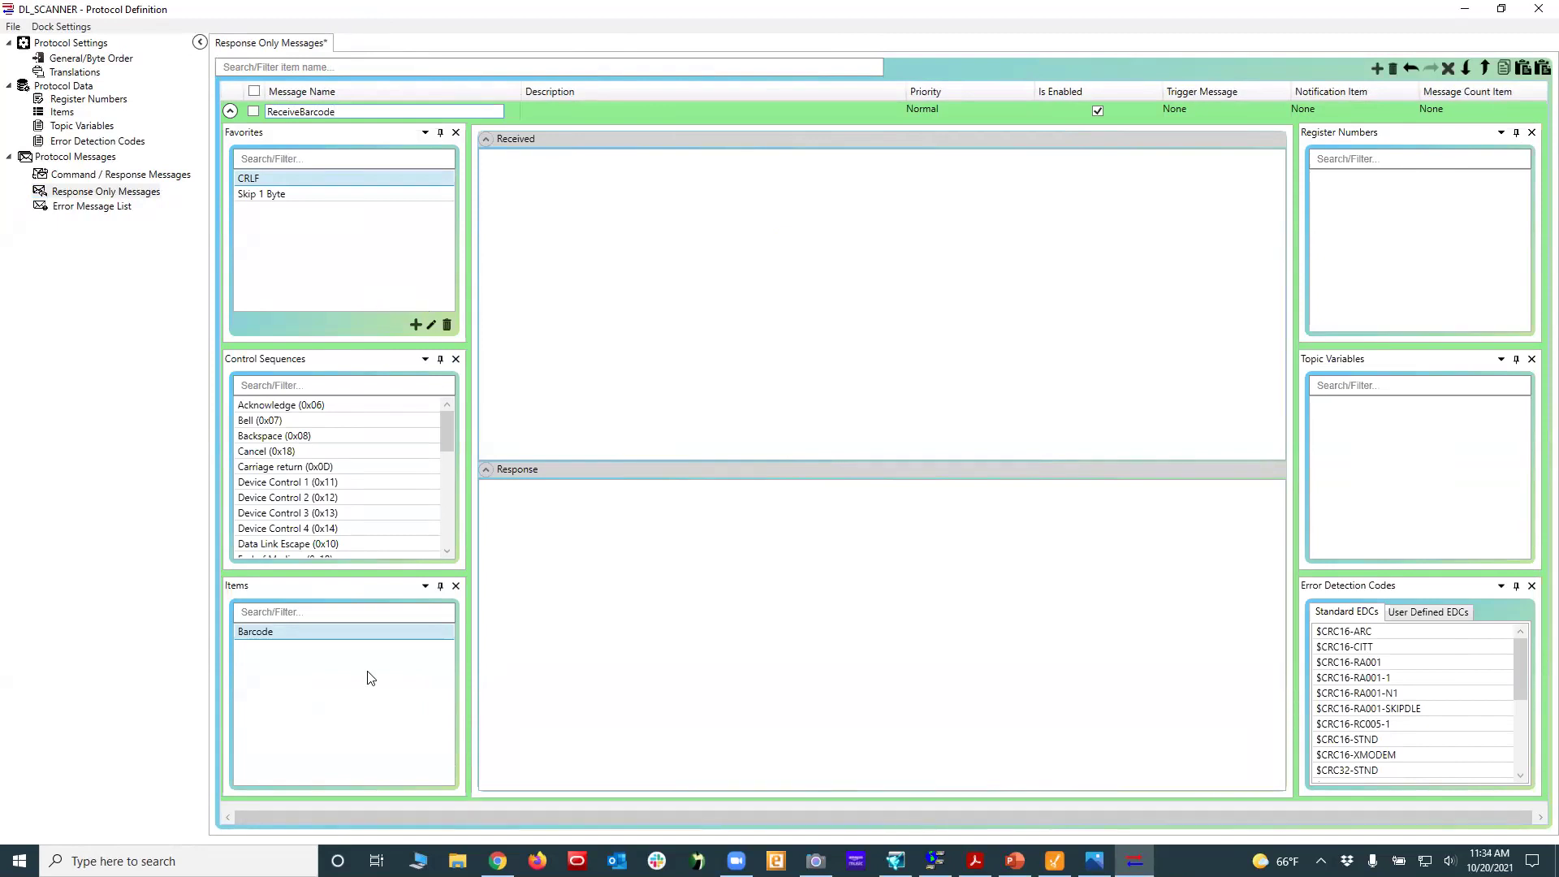
Step: Define the received part of ReceiveBarcode as the Barcode item followed by a carriage return (0x0D)
left_click(587, 189)
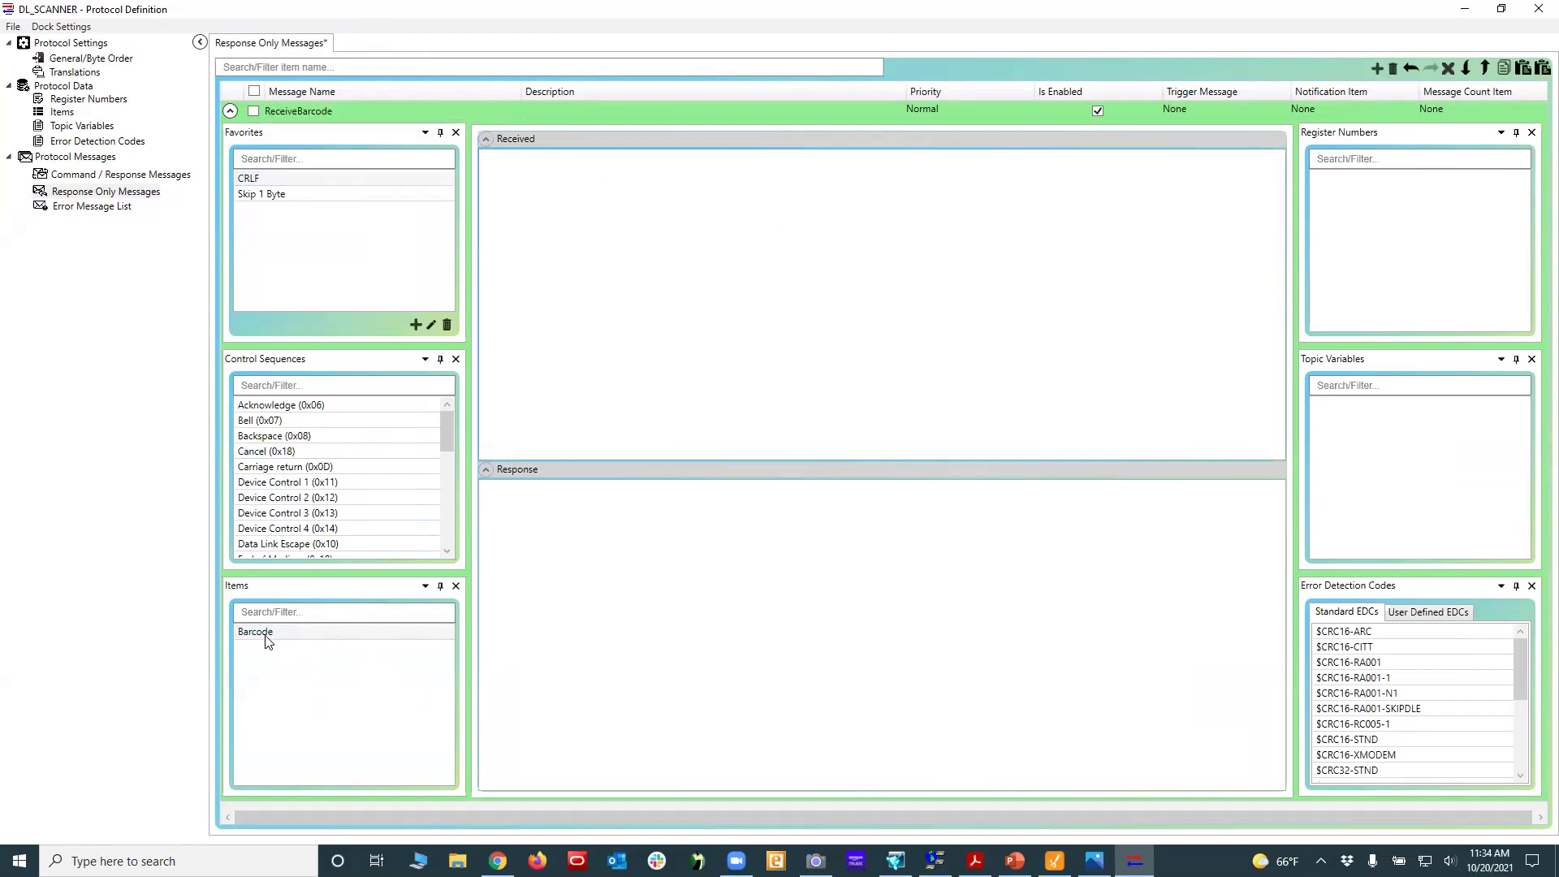
left_click_drag(267, 637, 560, 282)
left_click(586, 287)
left_click(349, 452)
left_click_drag(307, 473, 645, 252)
left_click(576, 164)
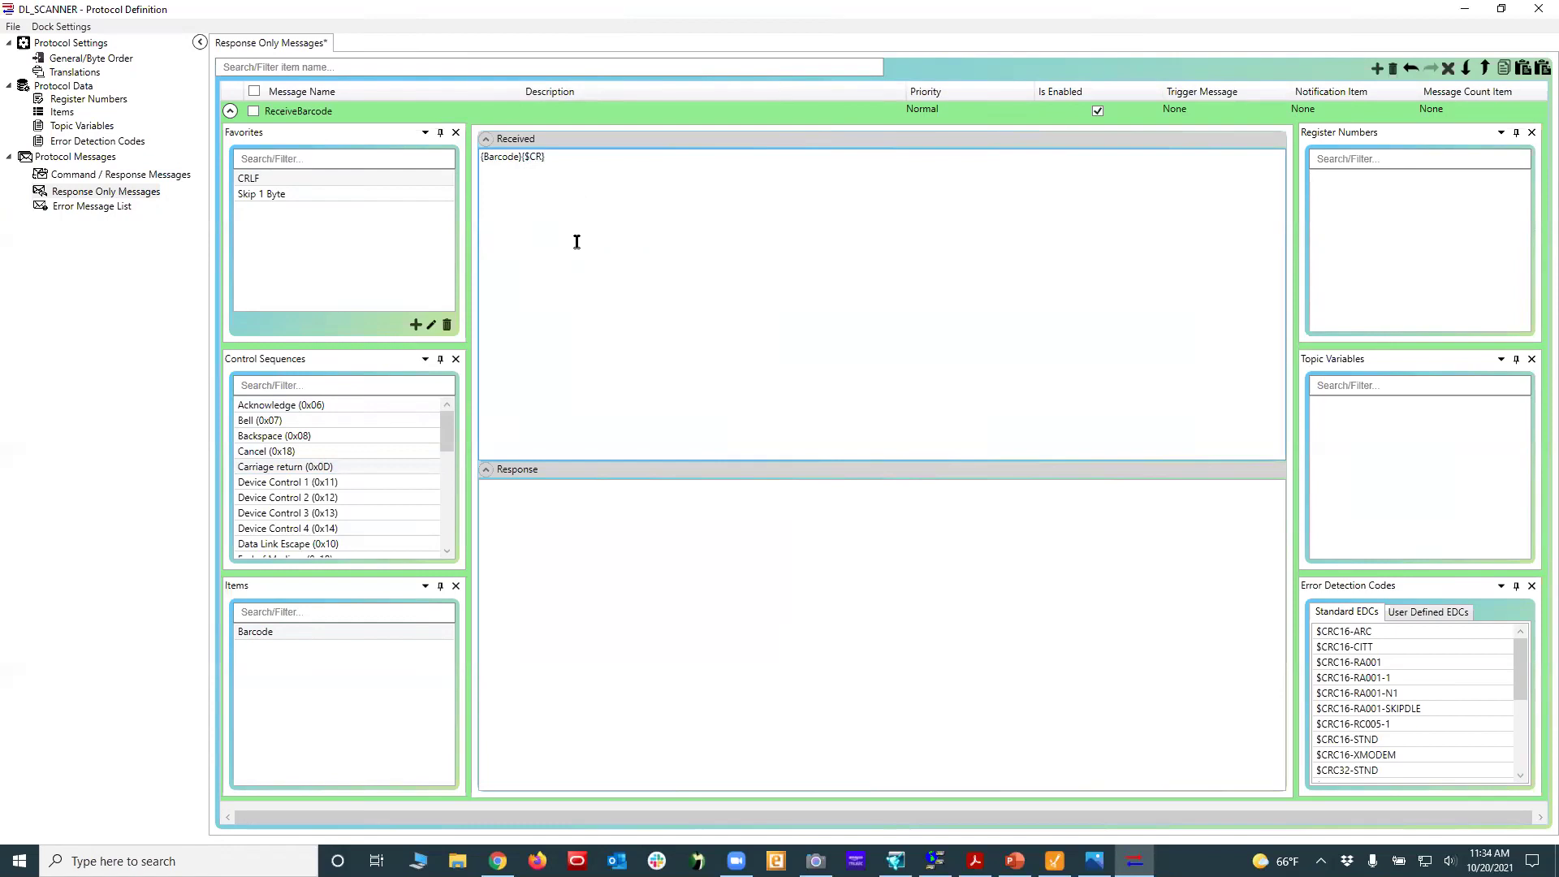
Step: Save all changes to the DL_SCANNER protocol and close its protocol definition
left_click(13, 27)
left_click(50, 86)
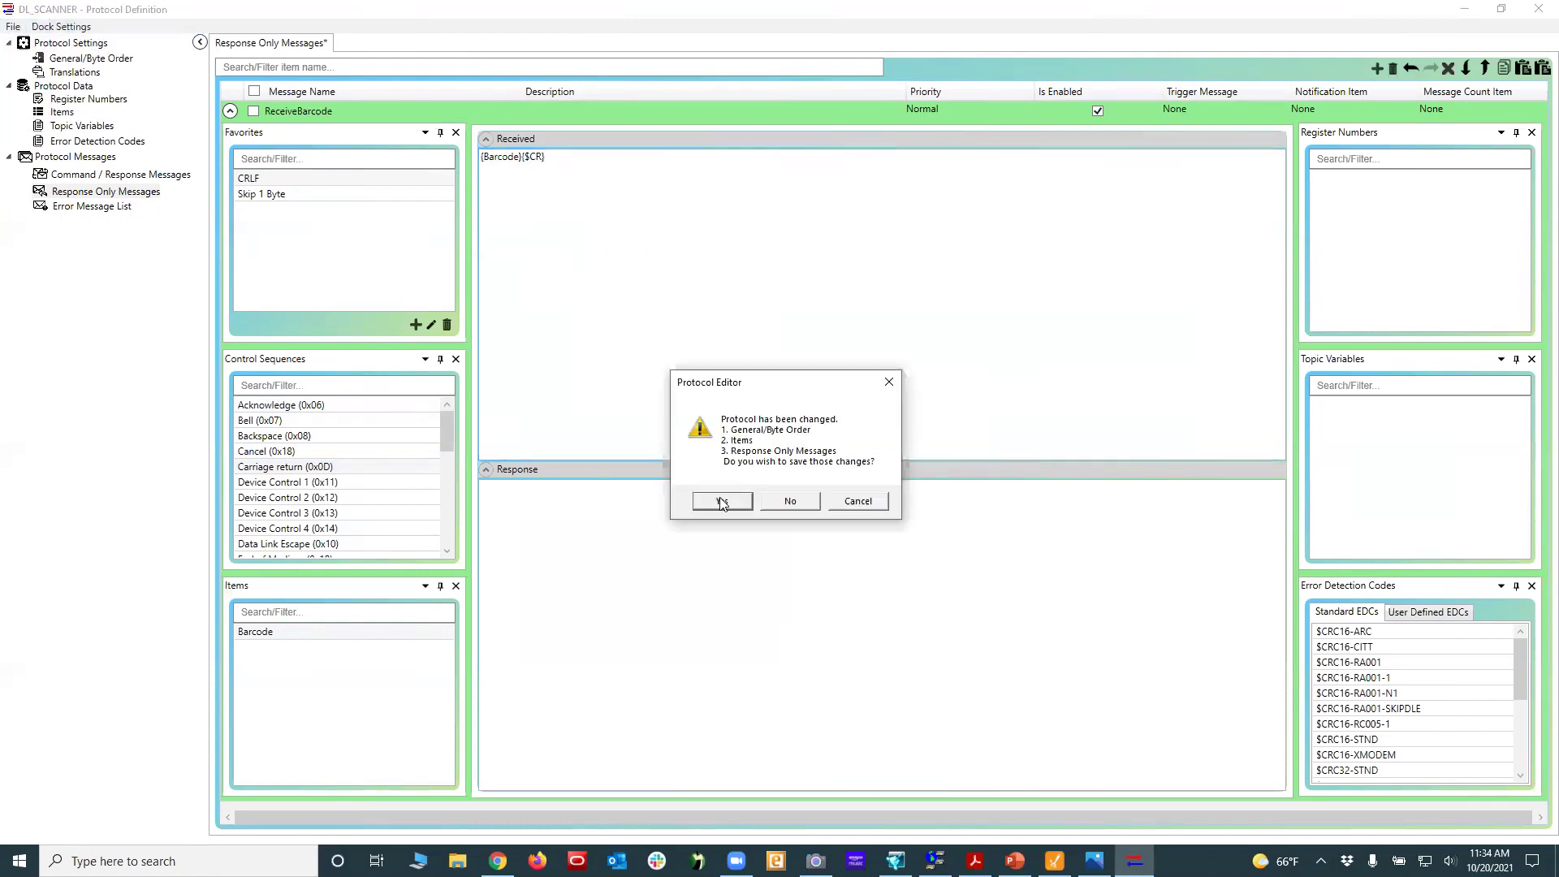
left_click(722, 501)
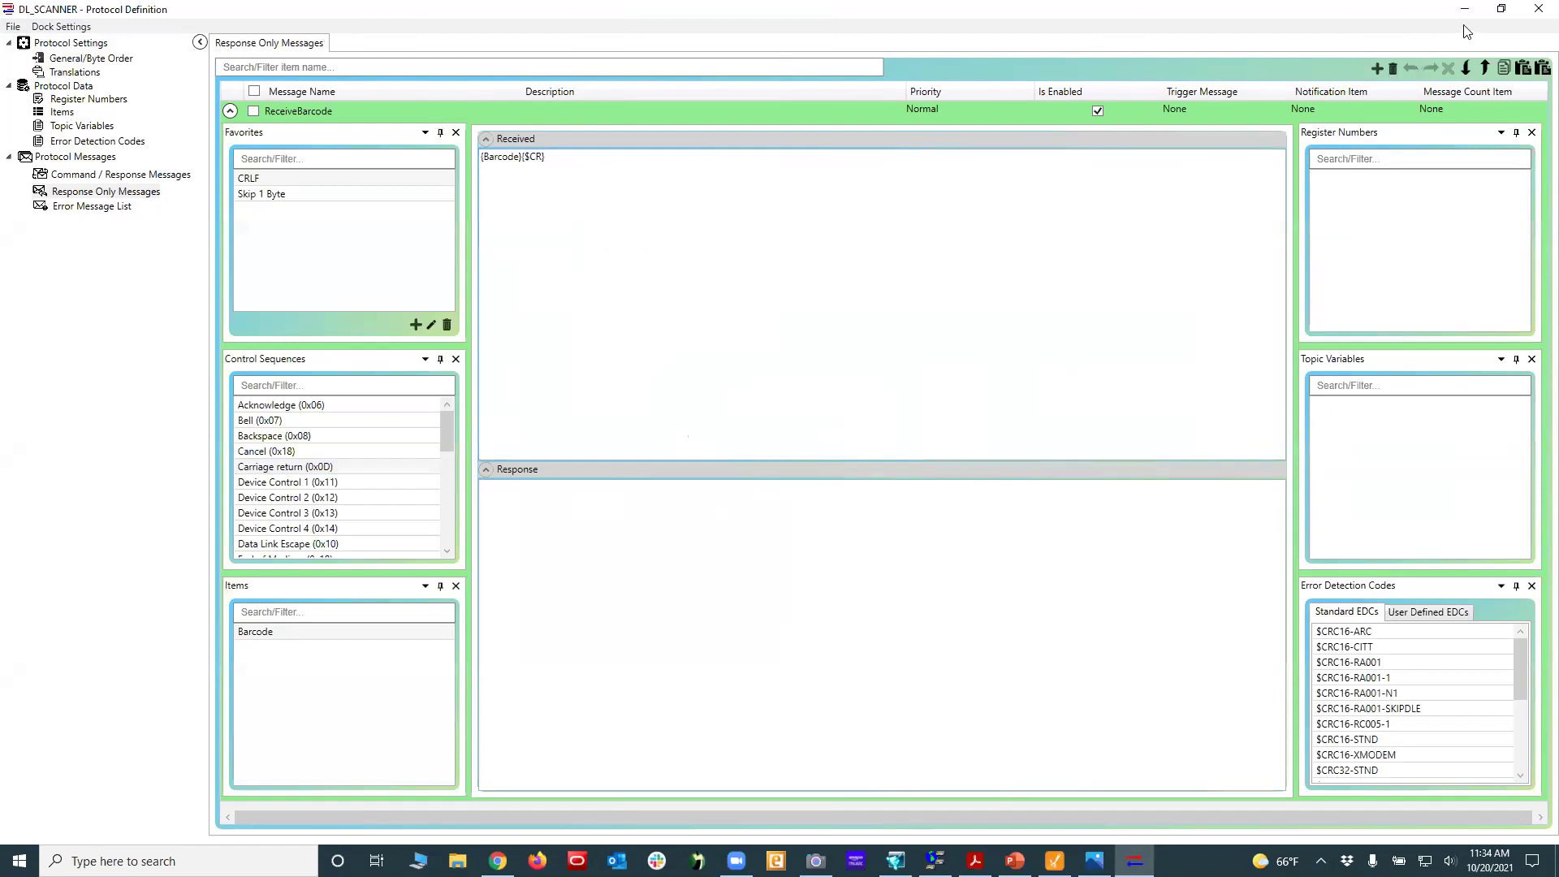
left_click(1539, 9)
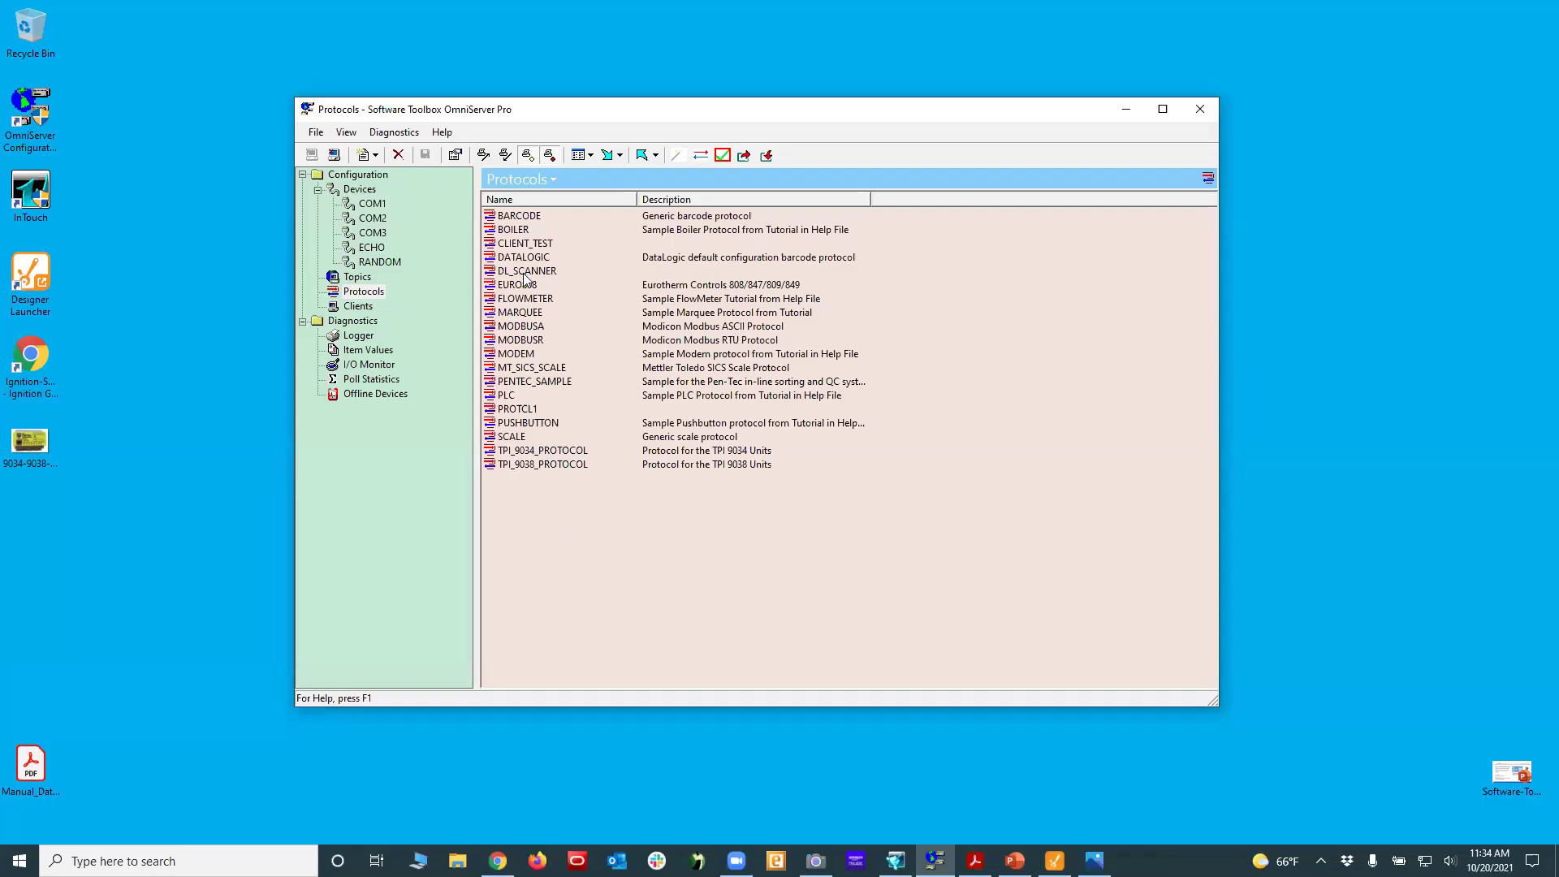
Step: Create and save a topic named Scanner that links the DL_SCANNER protocol to the COM3 device
left_click(596, 583)
left_click(356, 278)
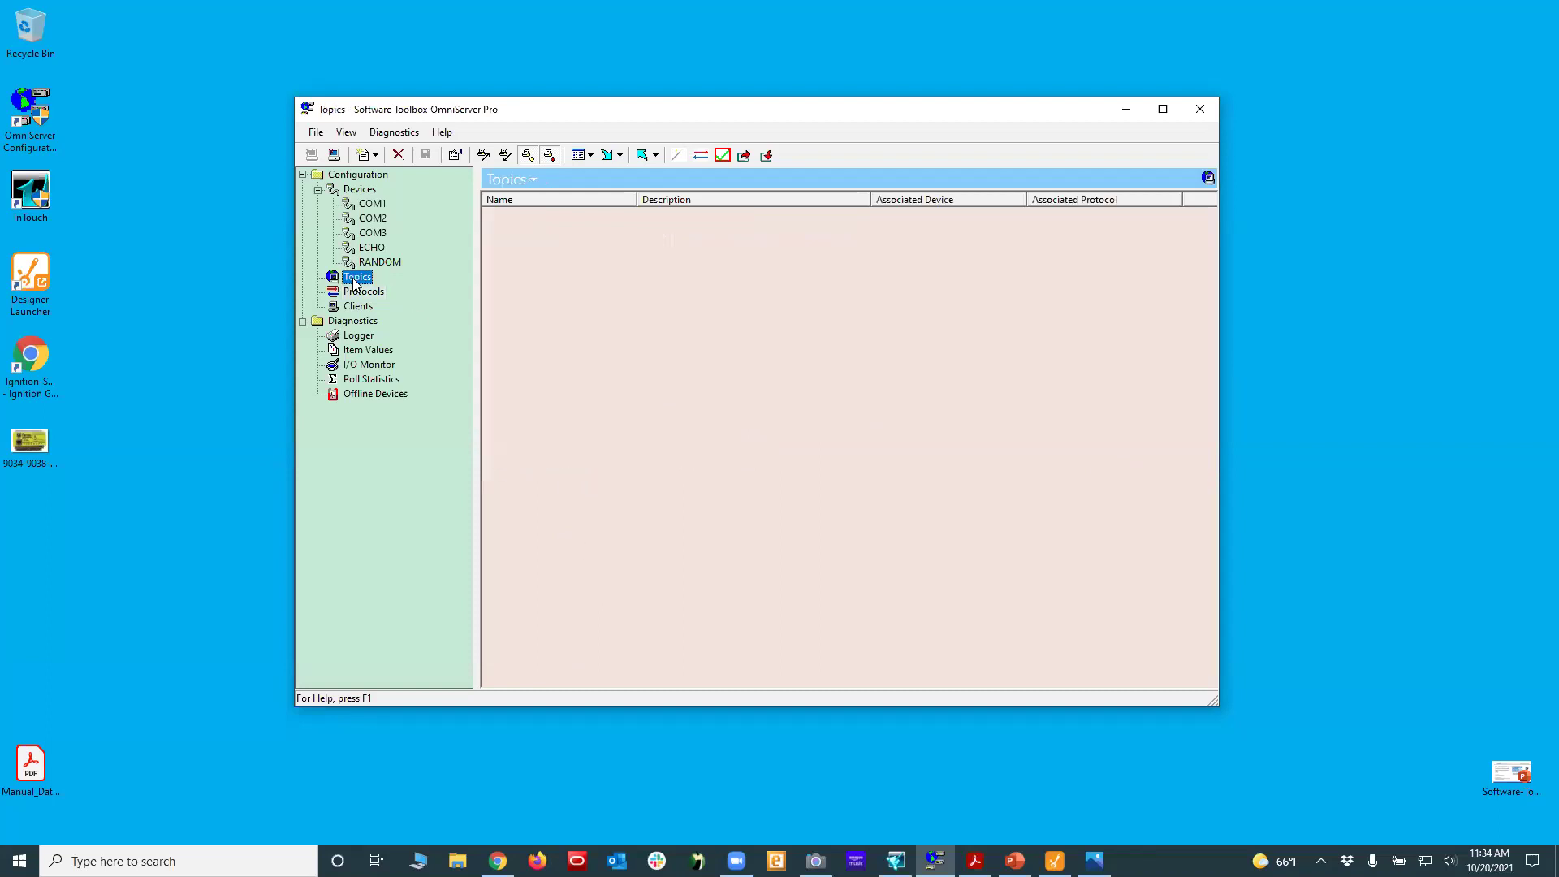
right_click(581, 305)
mouse_move(642, 316)
left_click(719, 318)
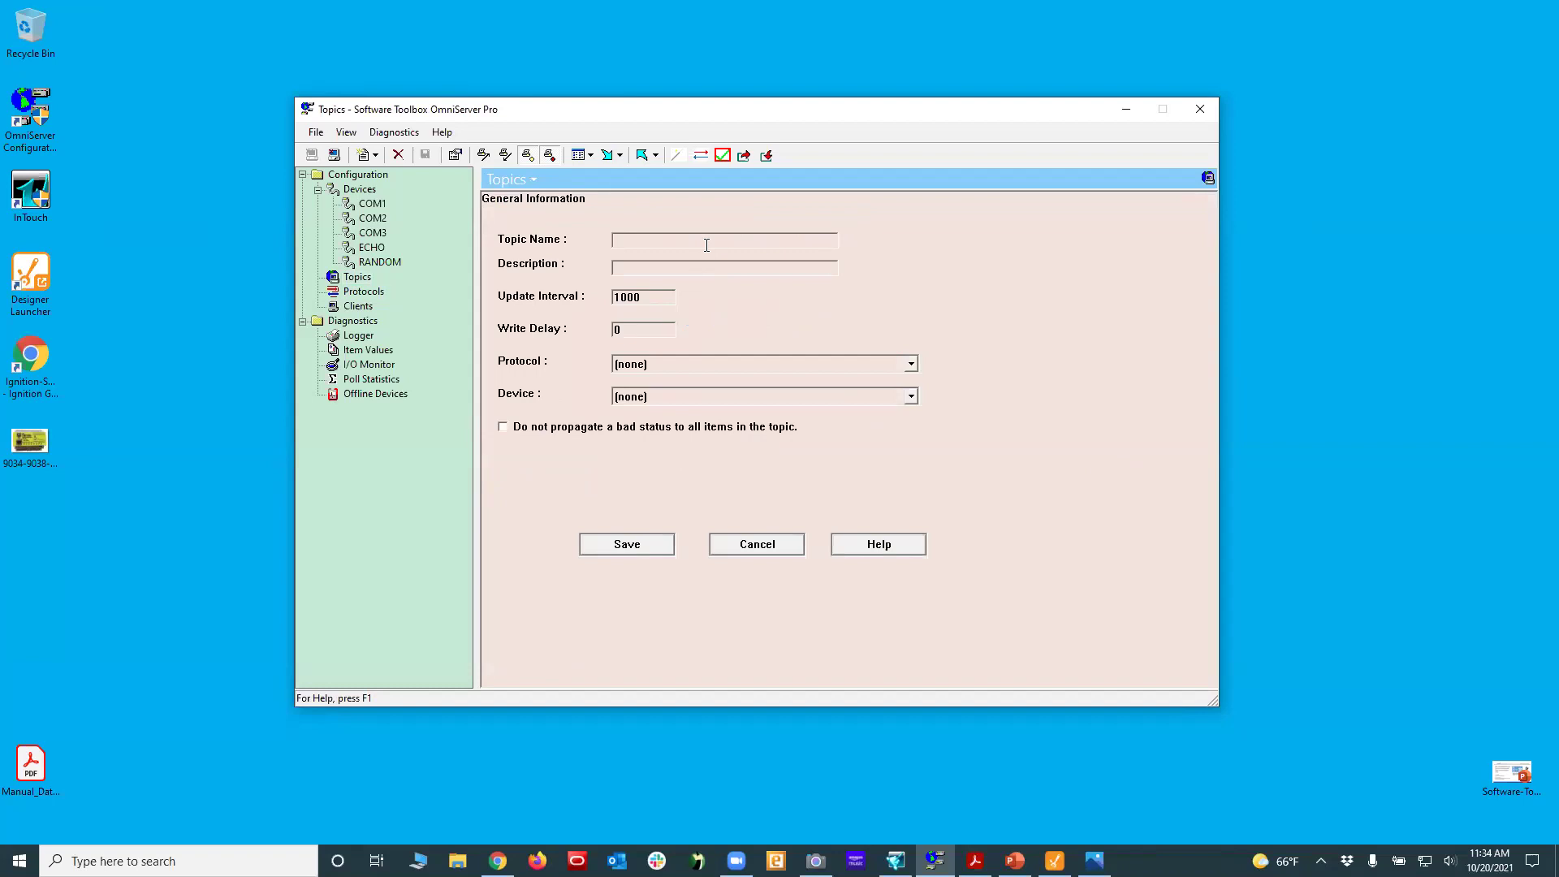
type("Scanner")
left_click(868, 366)
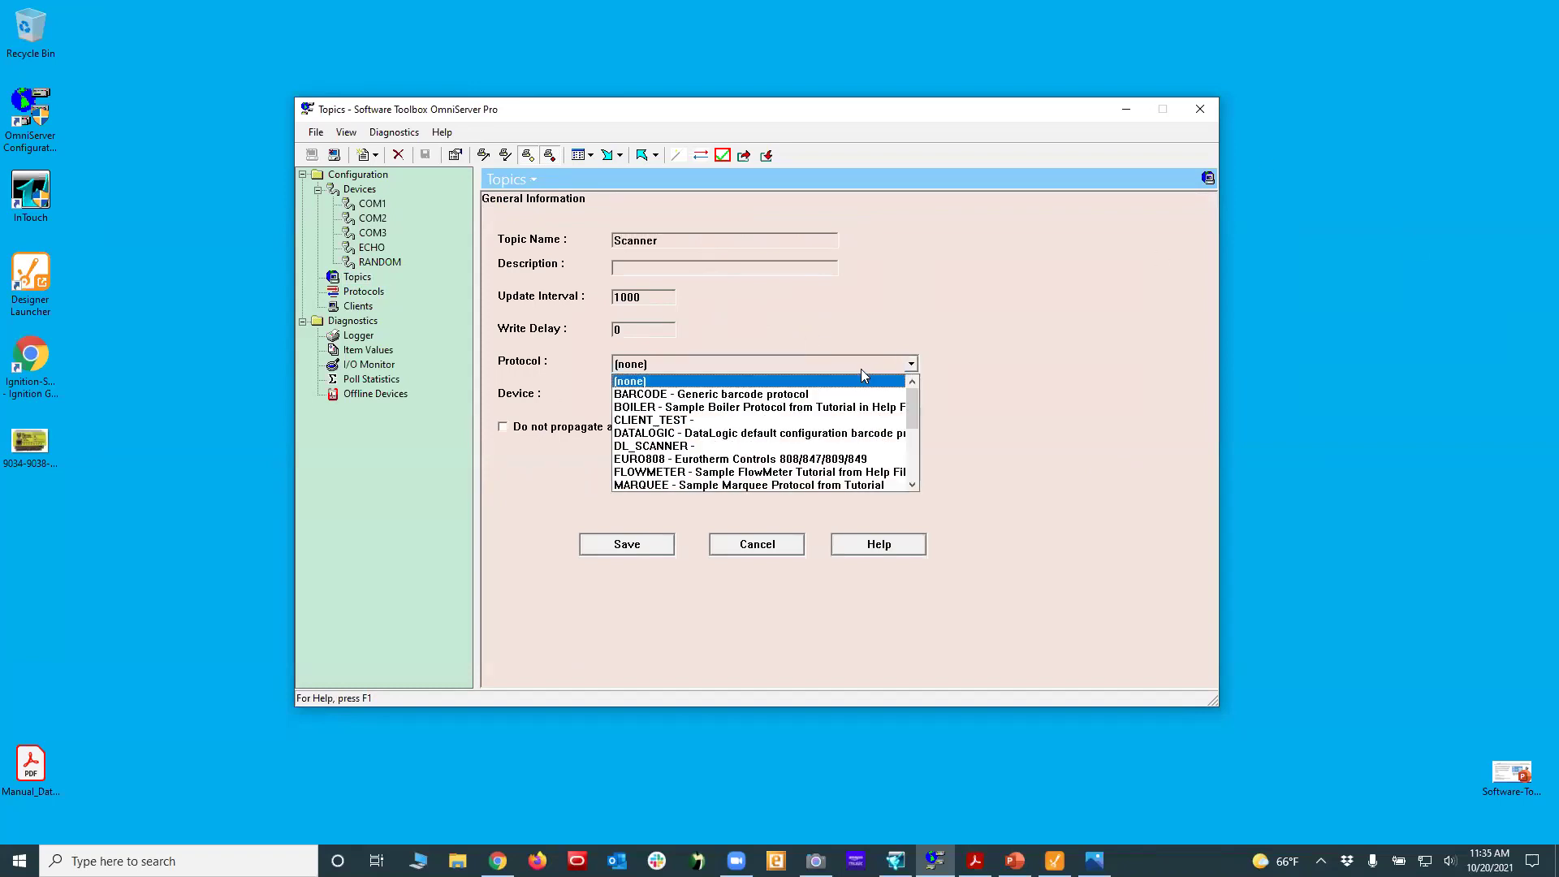
left_click(744, 446)
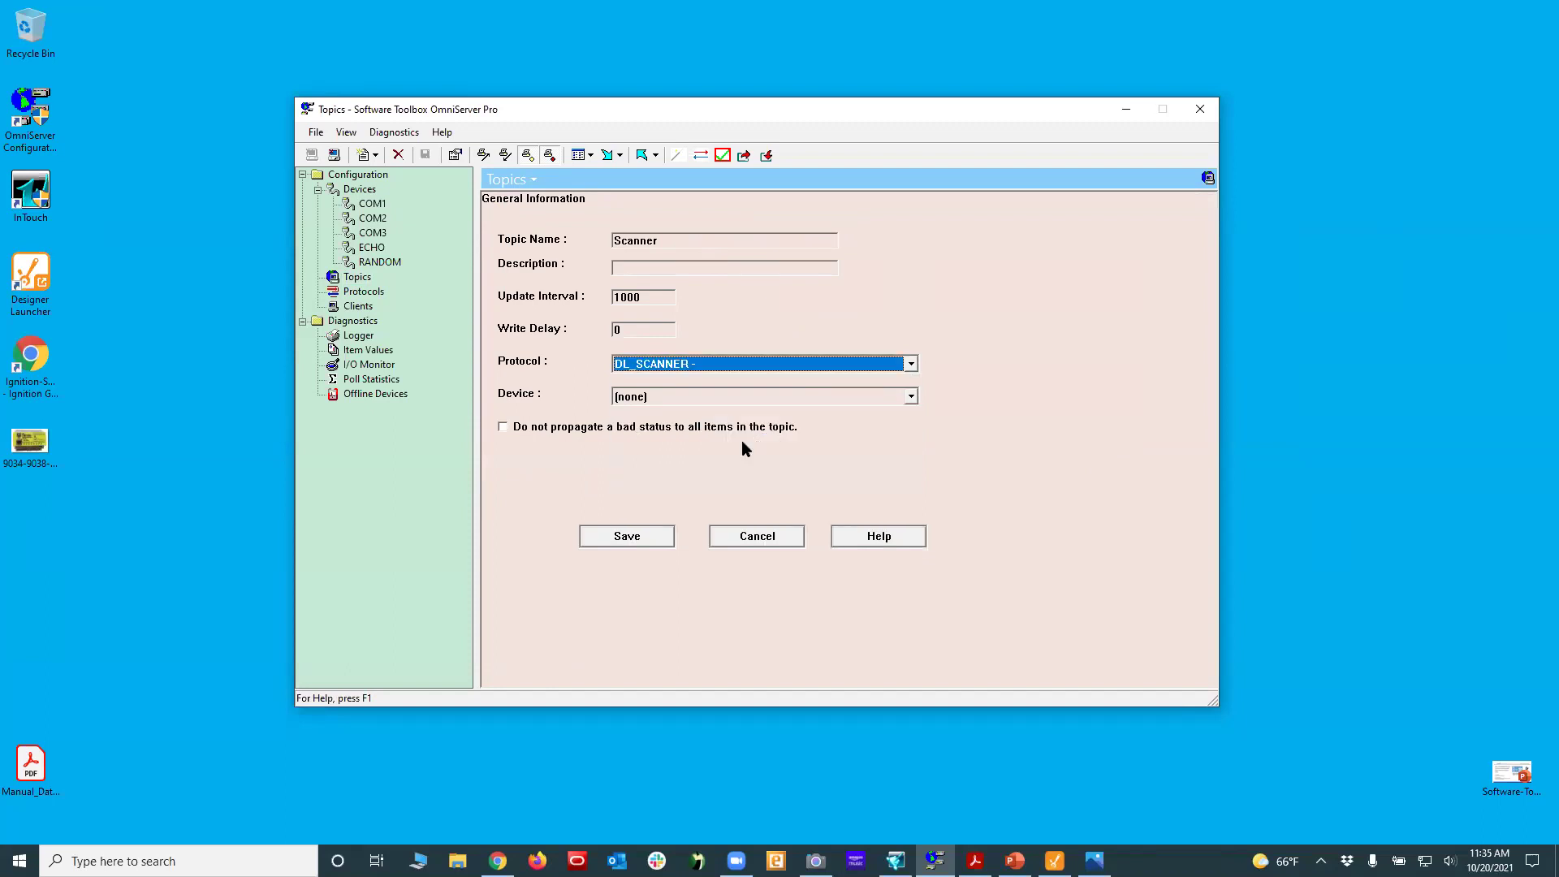
left_click(911, 396)
left_click(682, 453)
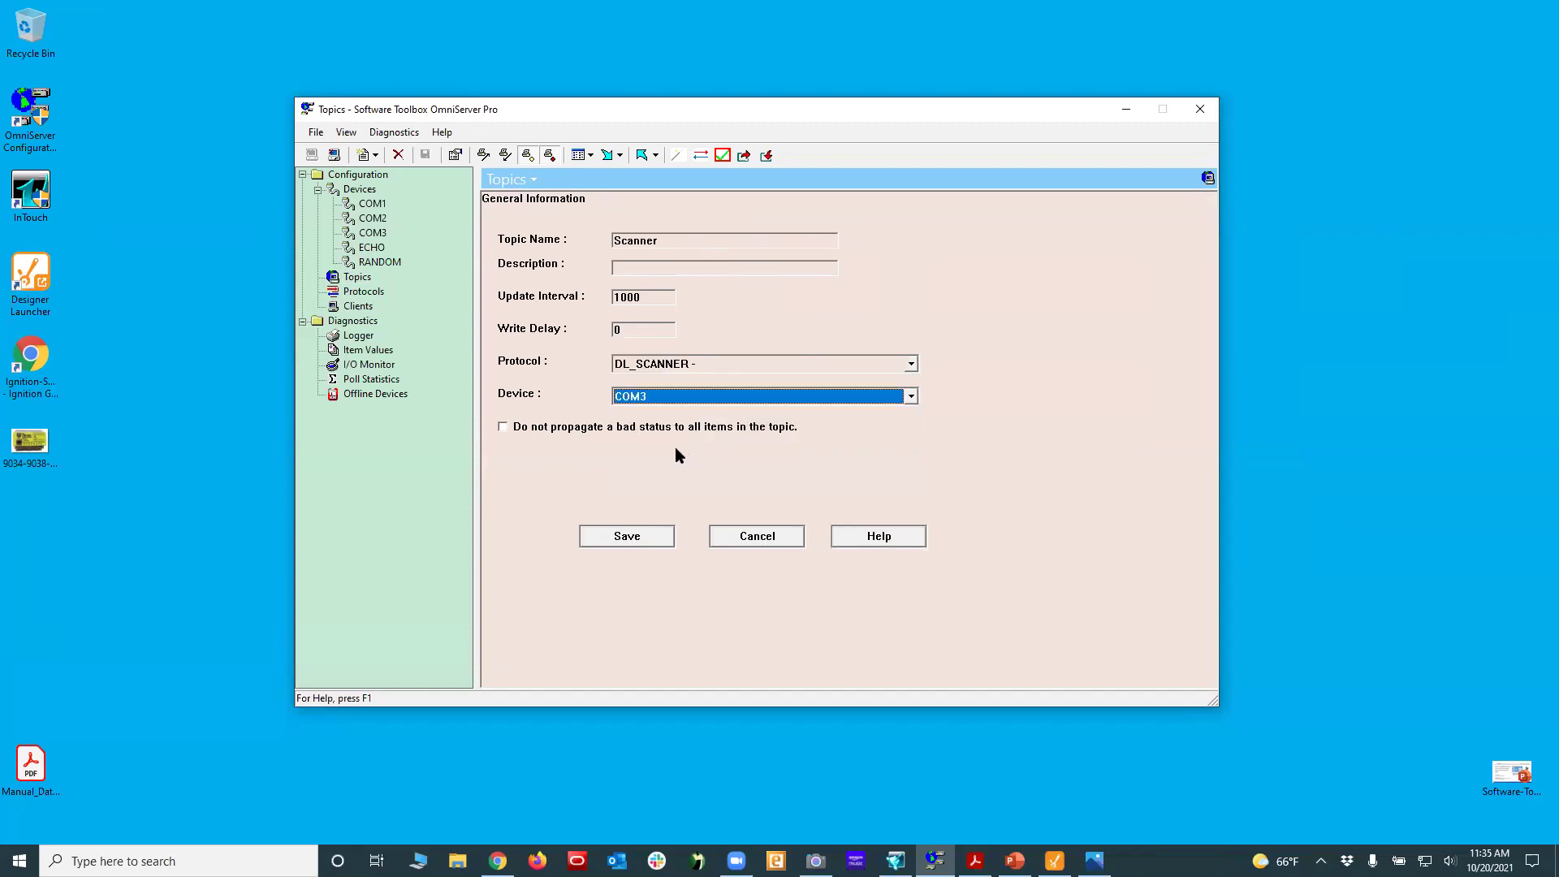
left_click(624, 537)
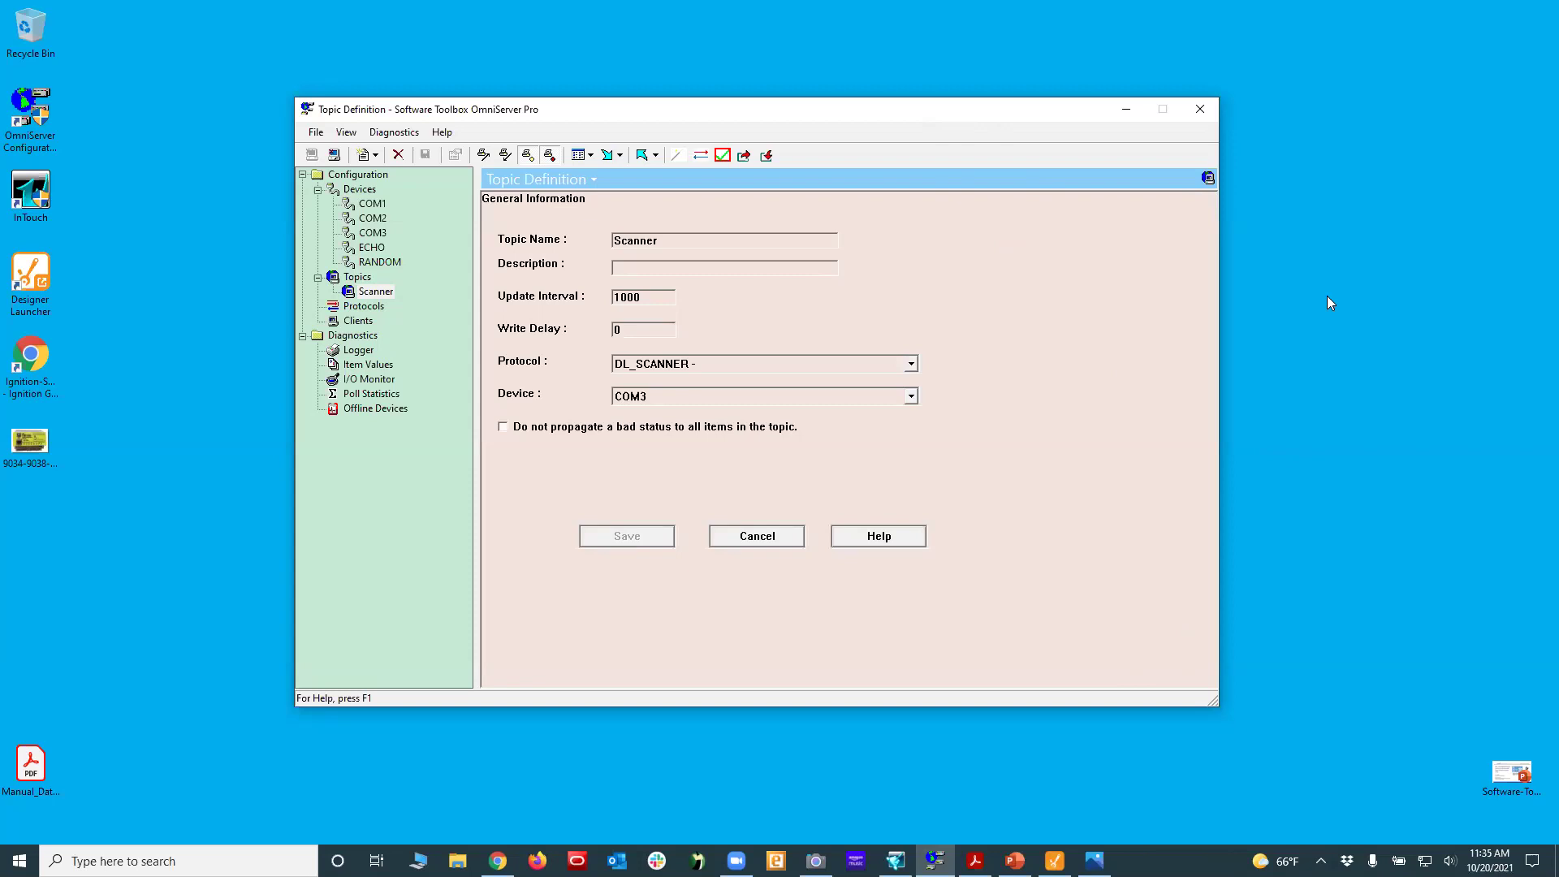
Step: Open the 9034-9038 Smart Vibration Monitor picture from the desktop in Photos and examine the device
left_click(33, 456)
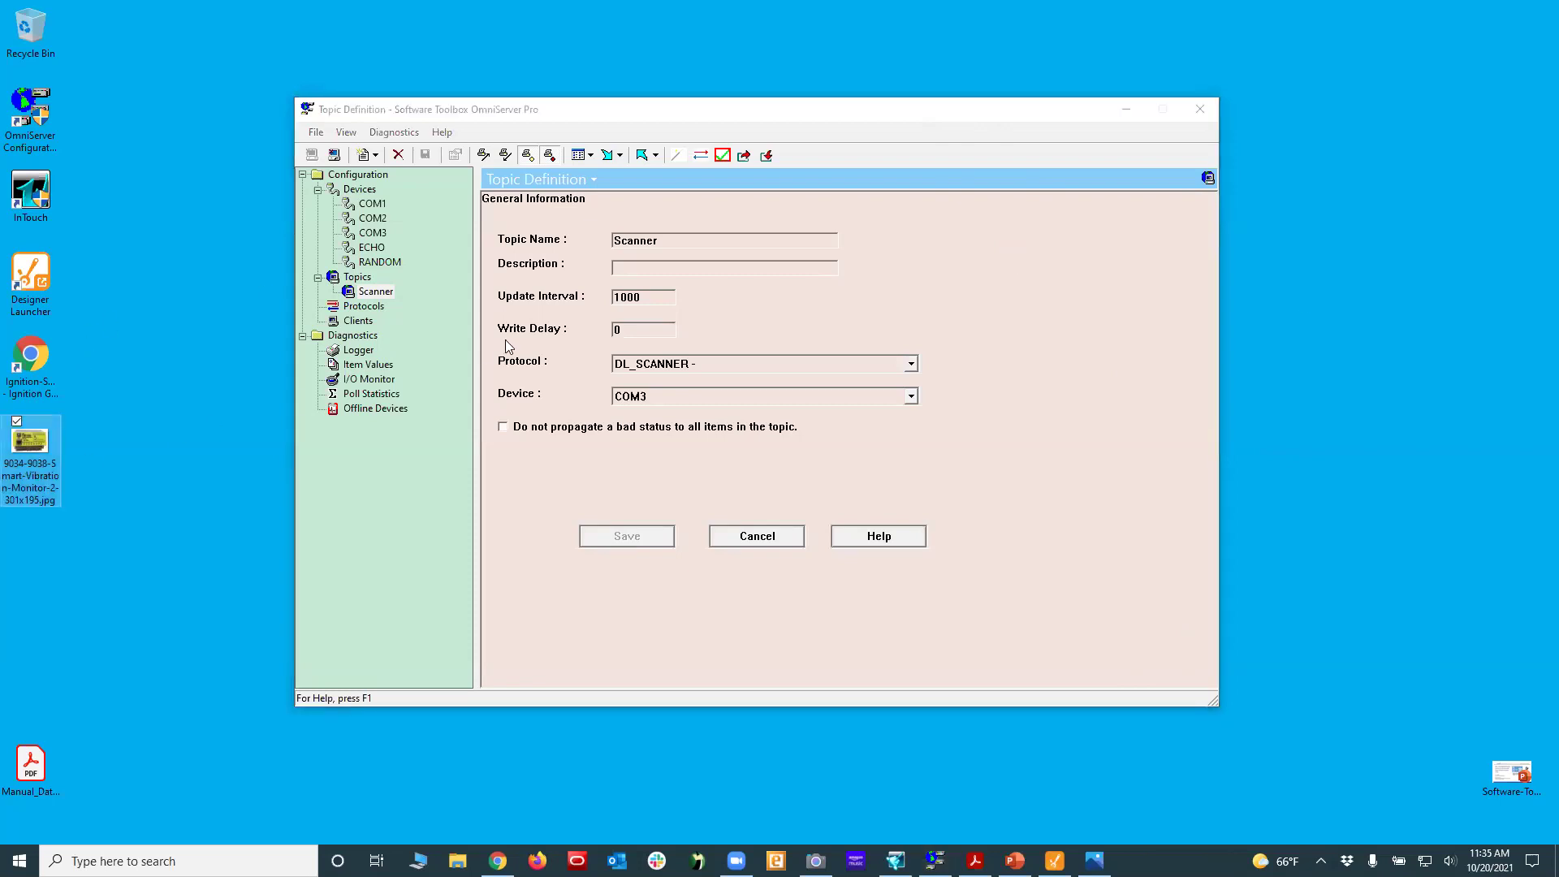
key("Return")
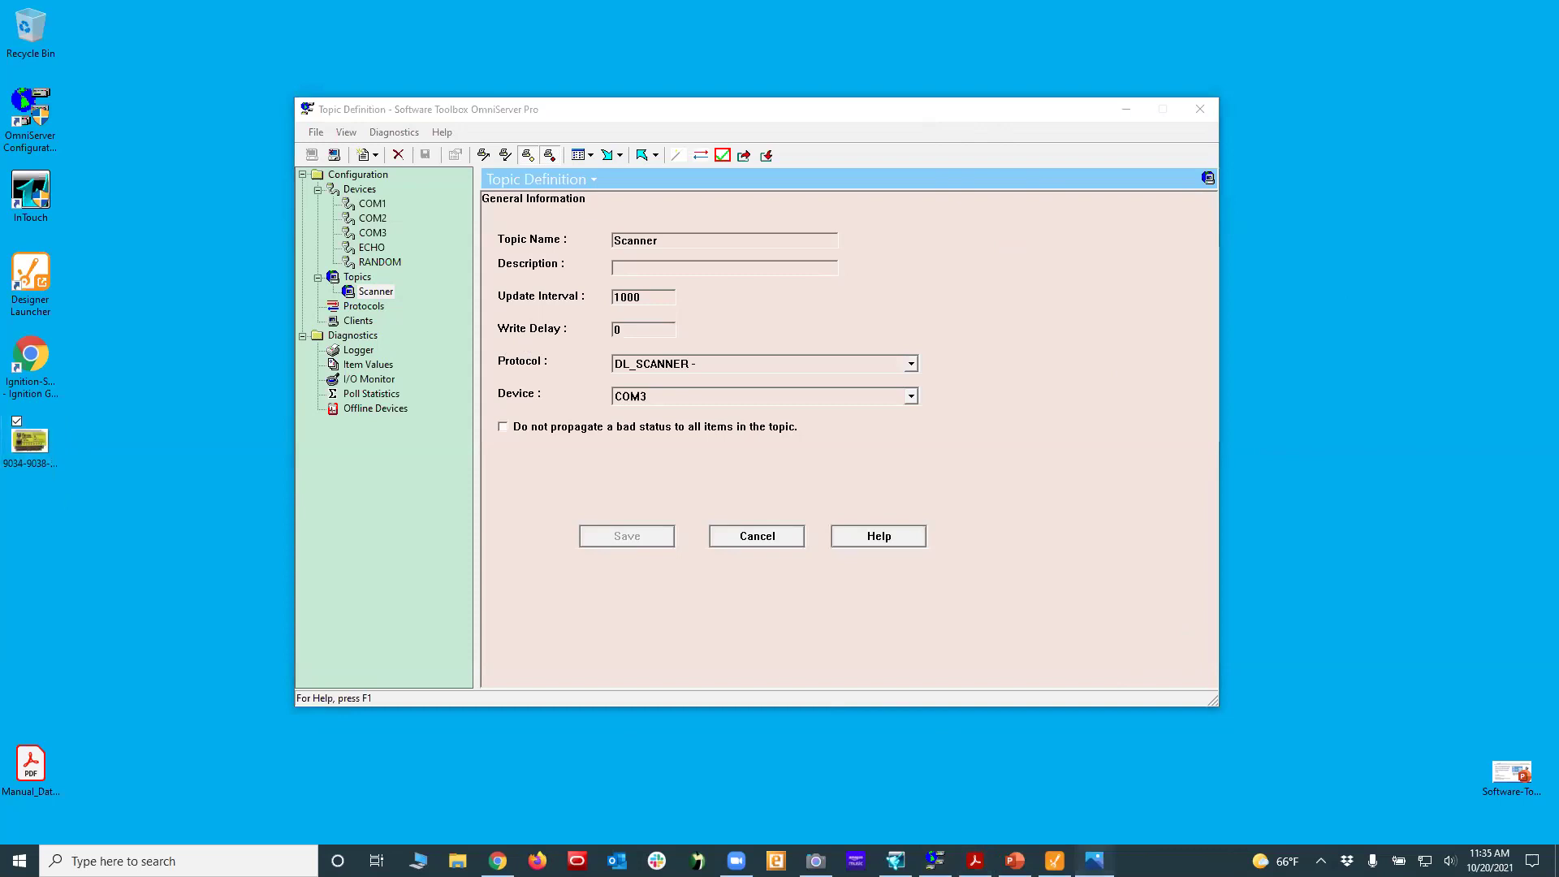
left_click(686, 178)
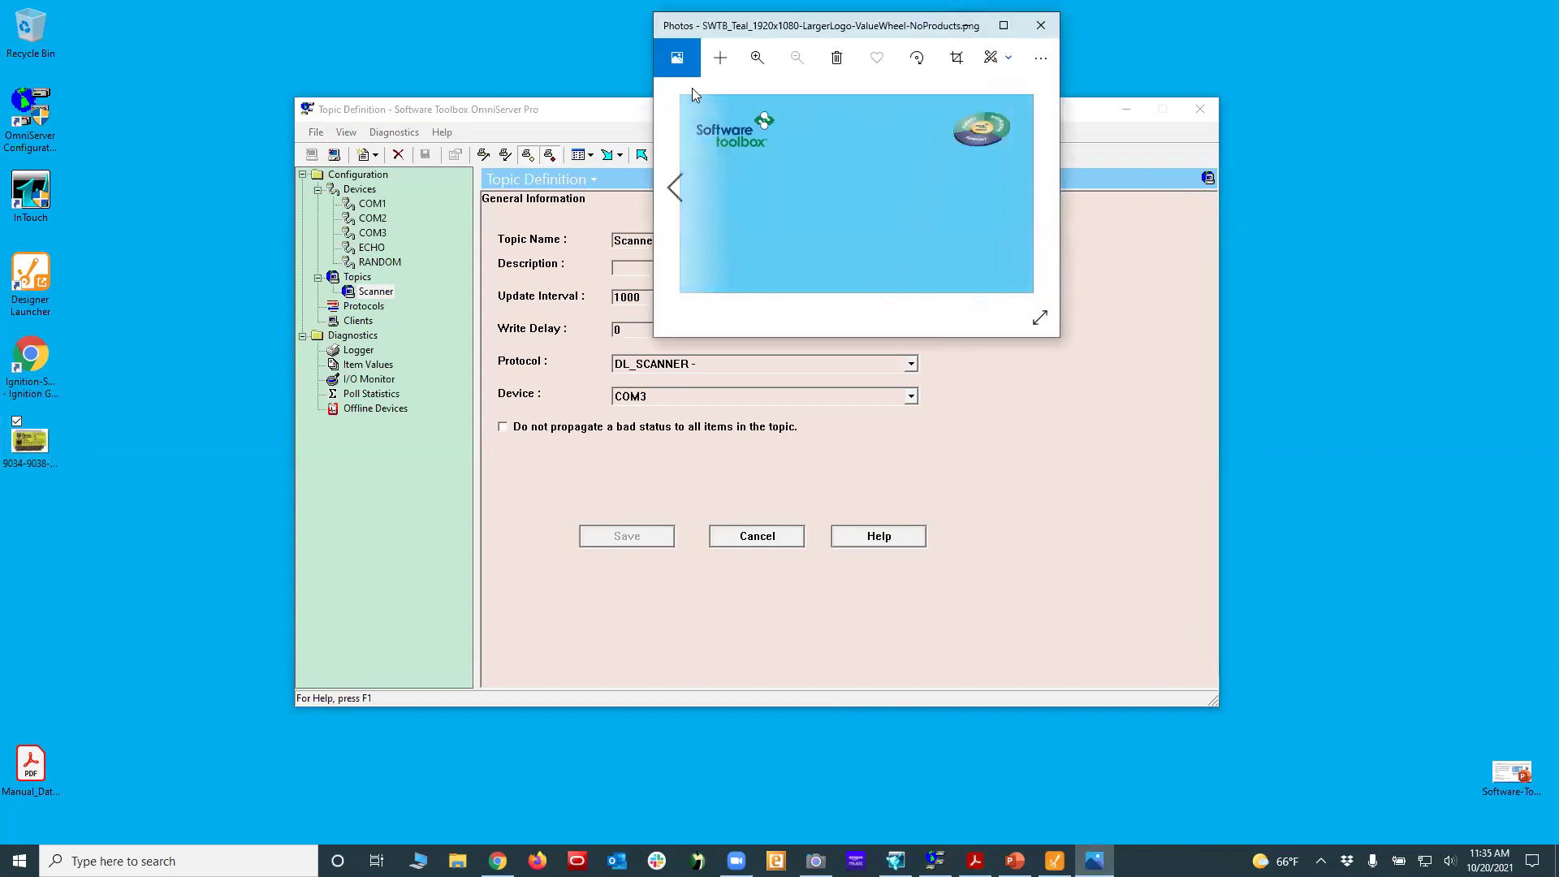
left_click(673, 193)
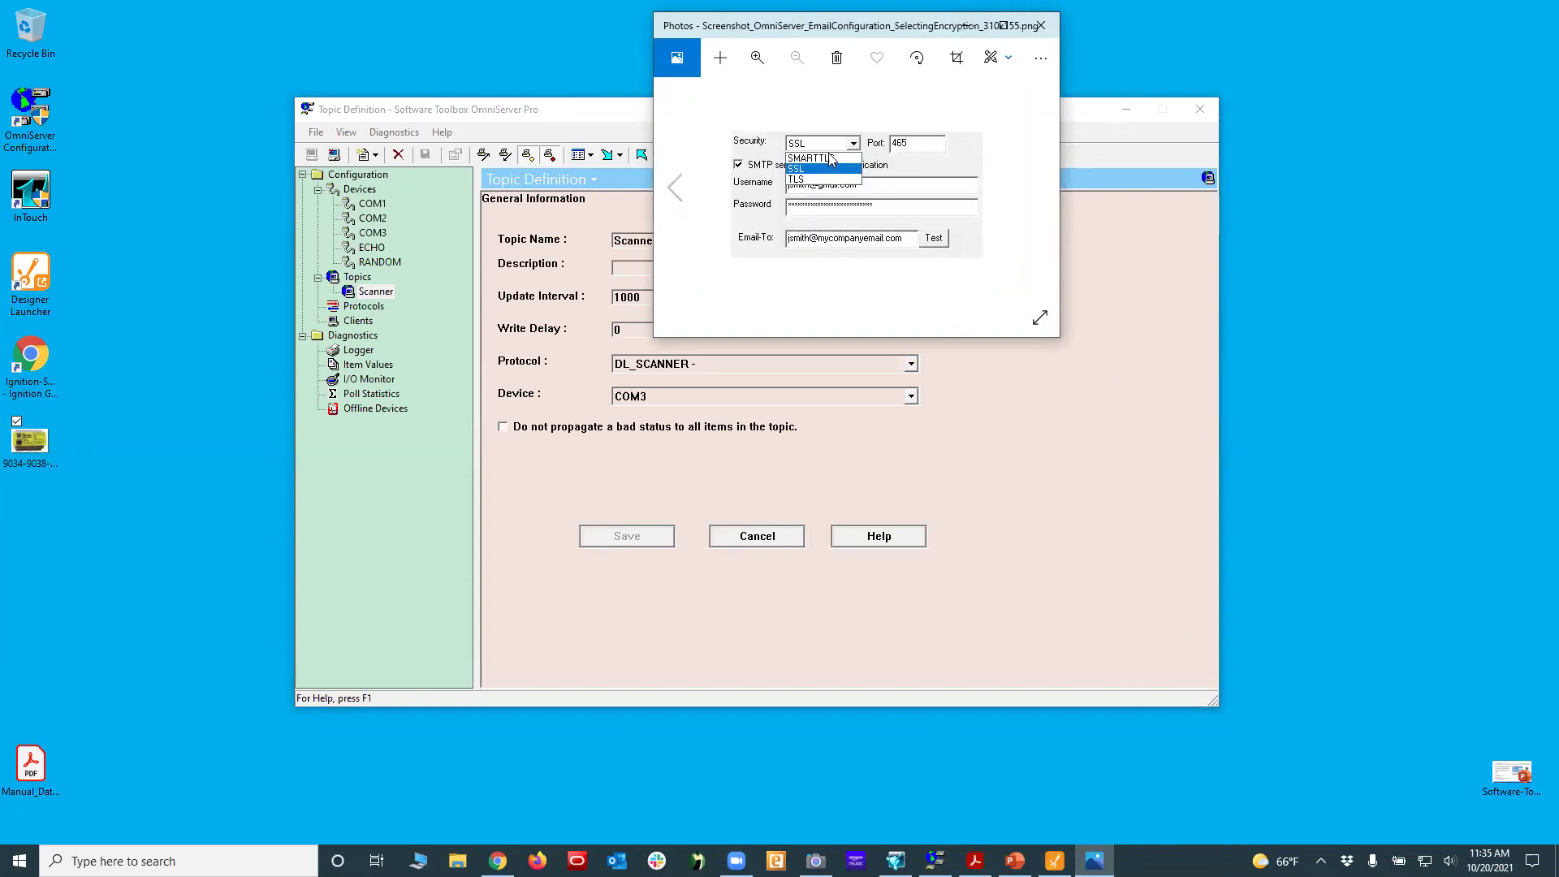
left_click(1039, 187)
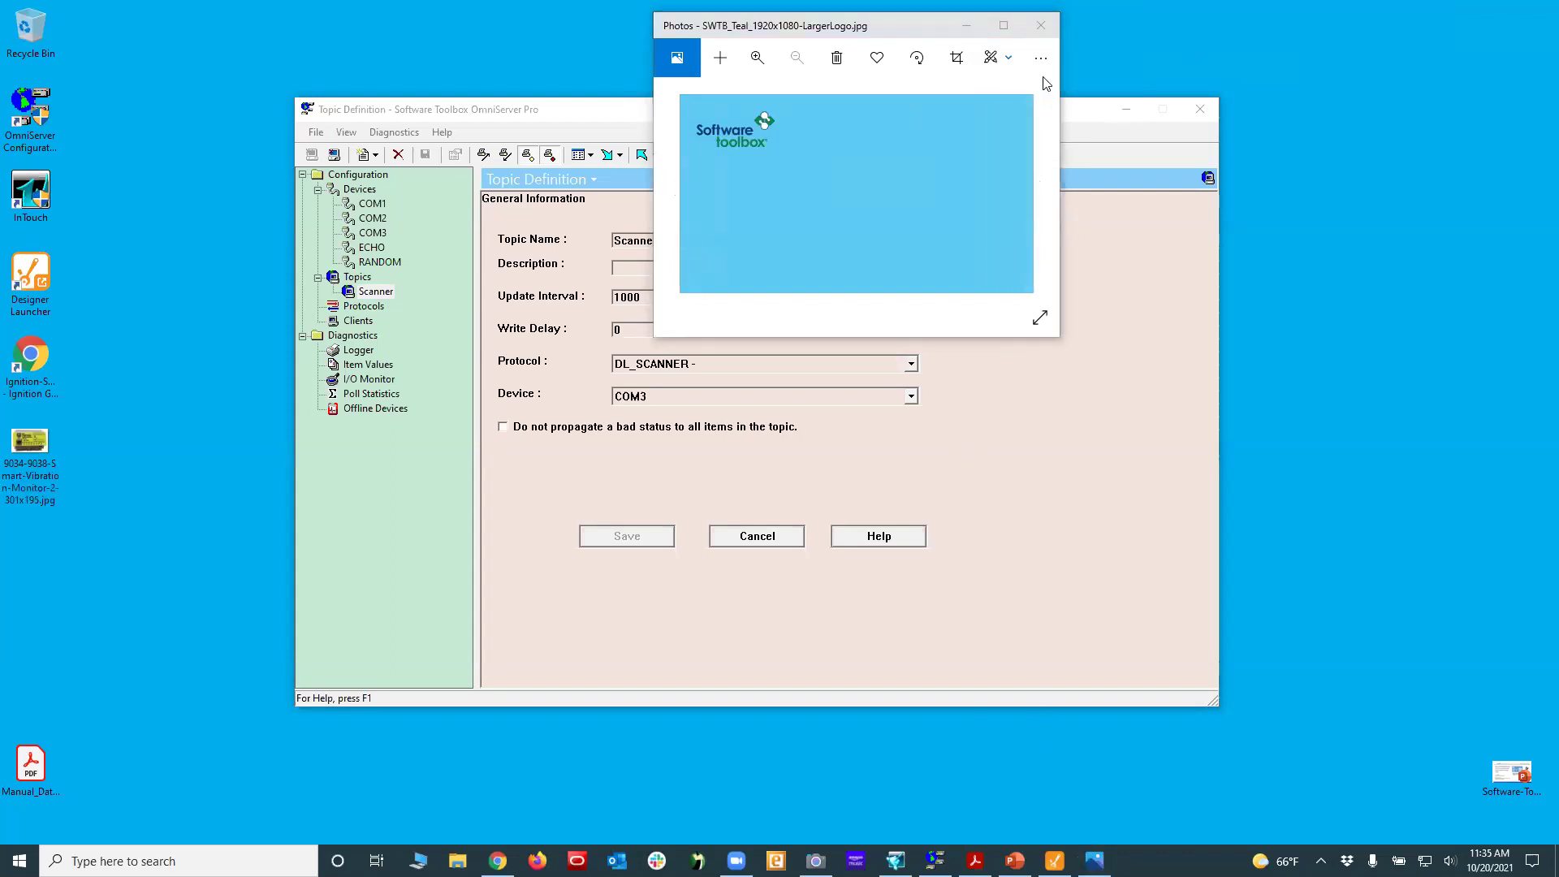
left_click(978, 76)
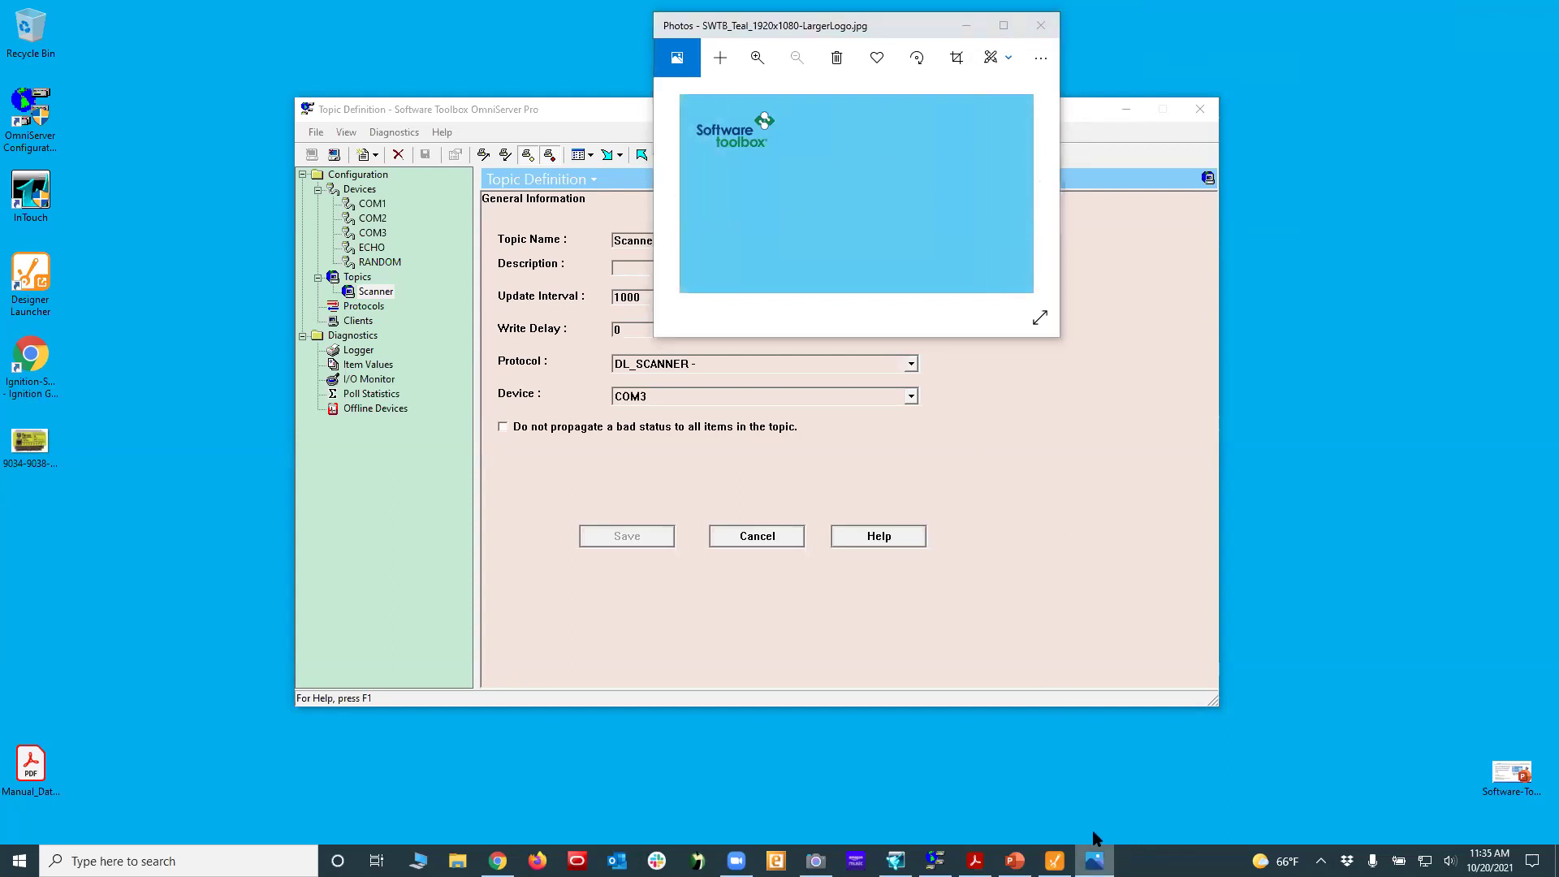
right_click(1093, 859)
left_click(1054, 825)
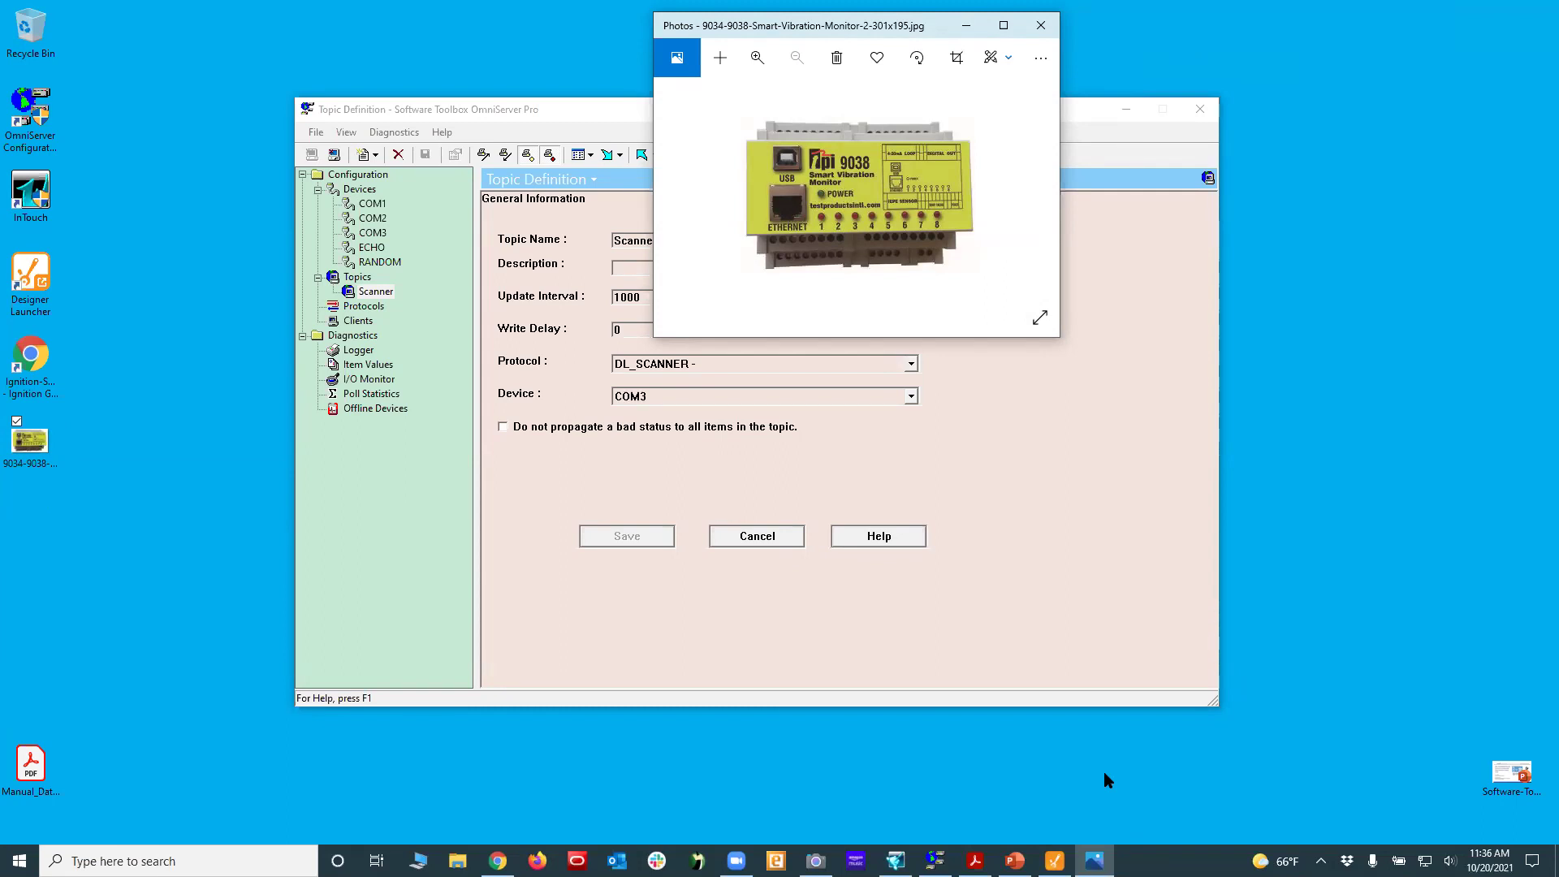
Step: Close the vibration monitor picture and return to the OmniServer configuration
left_click(1284, 611)
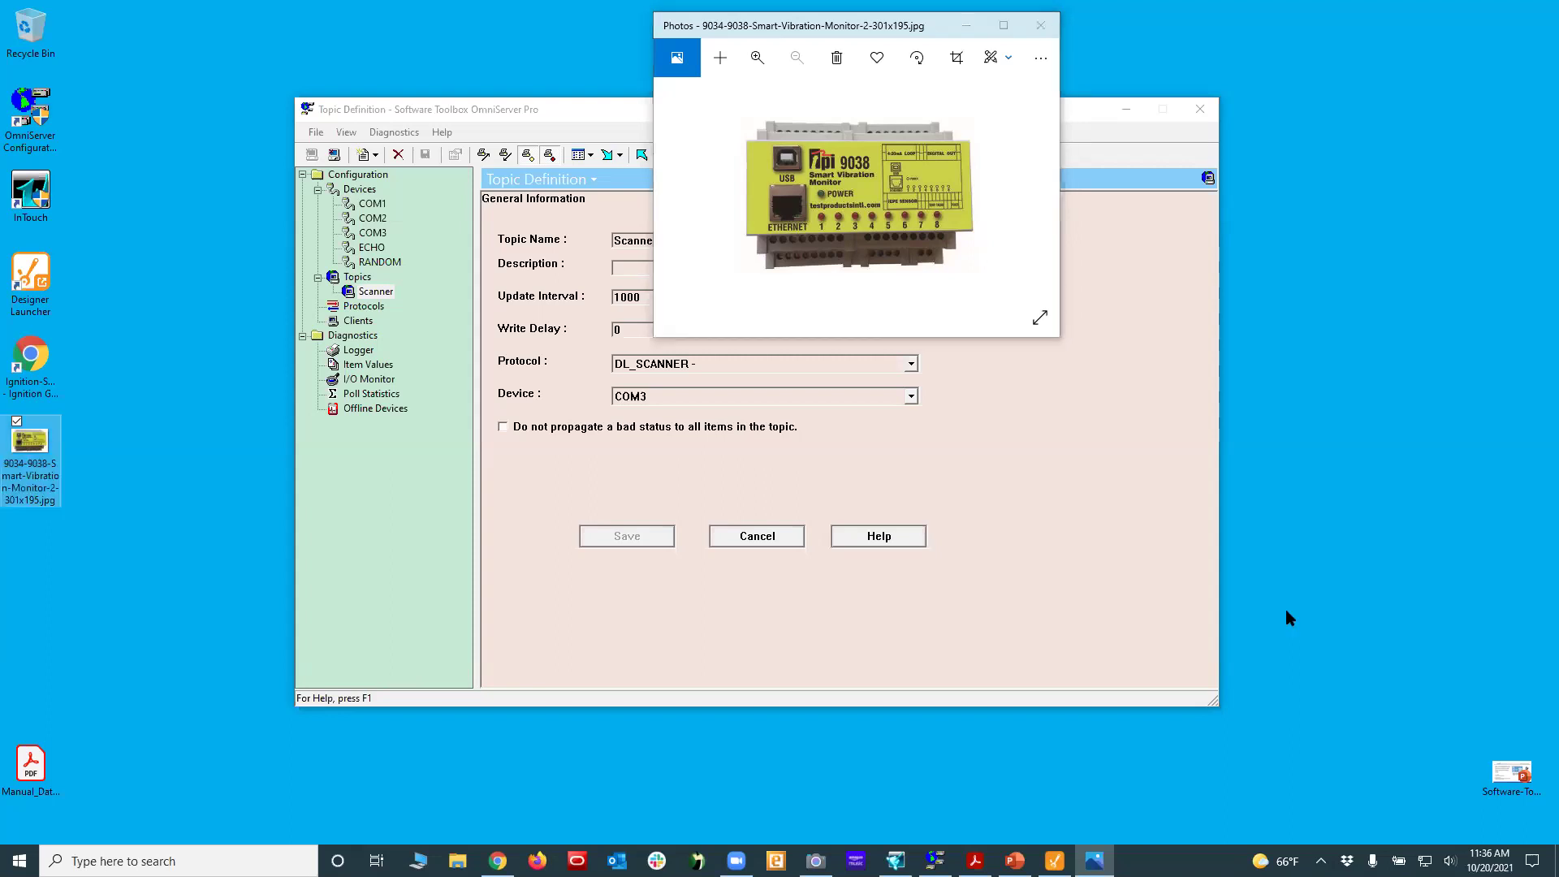
left_click(1202, 578)
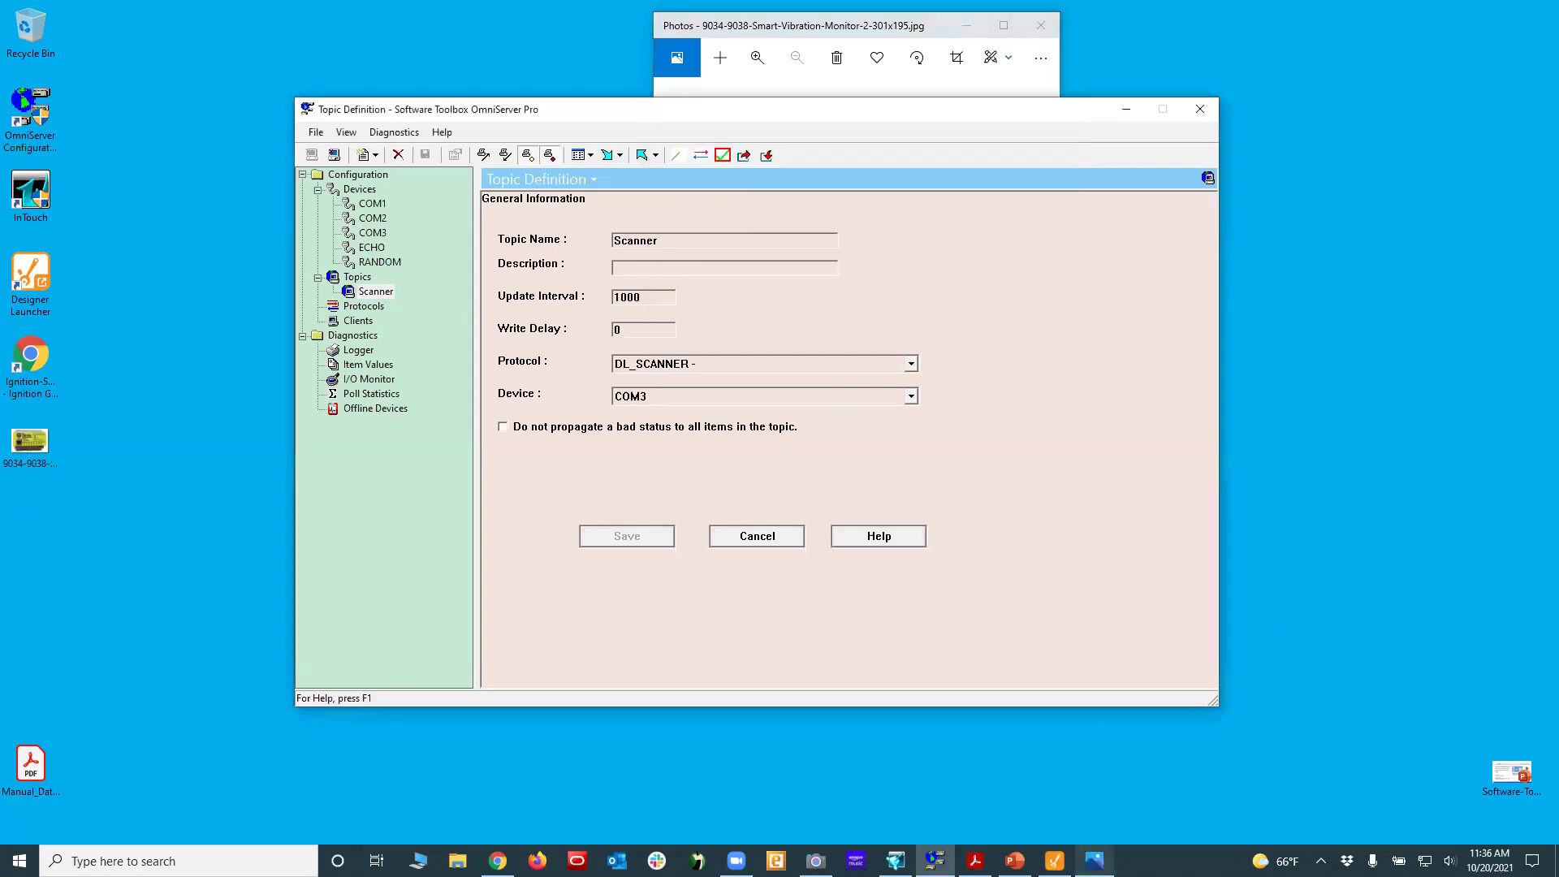
left_click(1094, 860)
right_click(1094, 860)
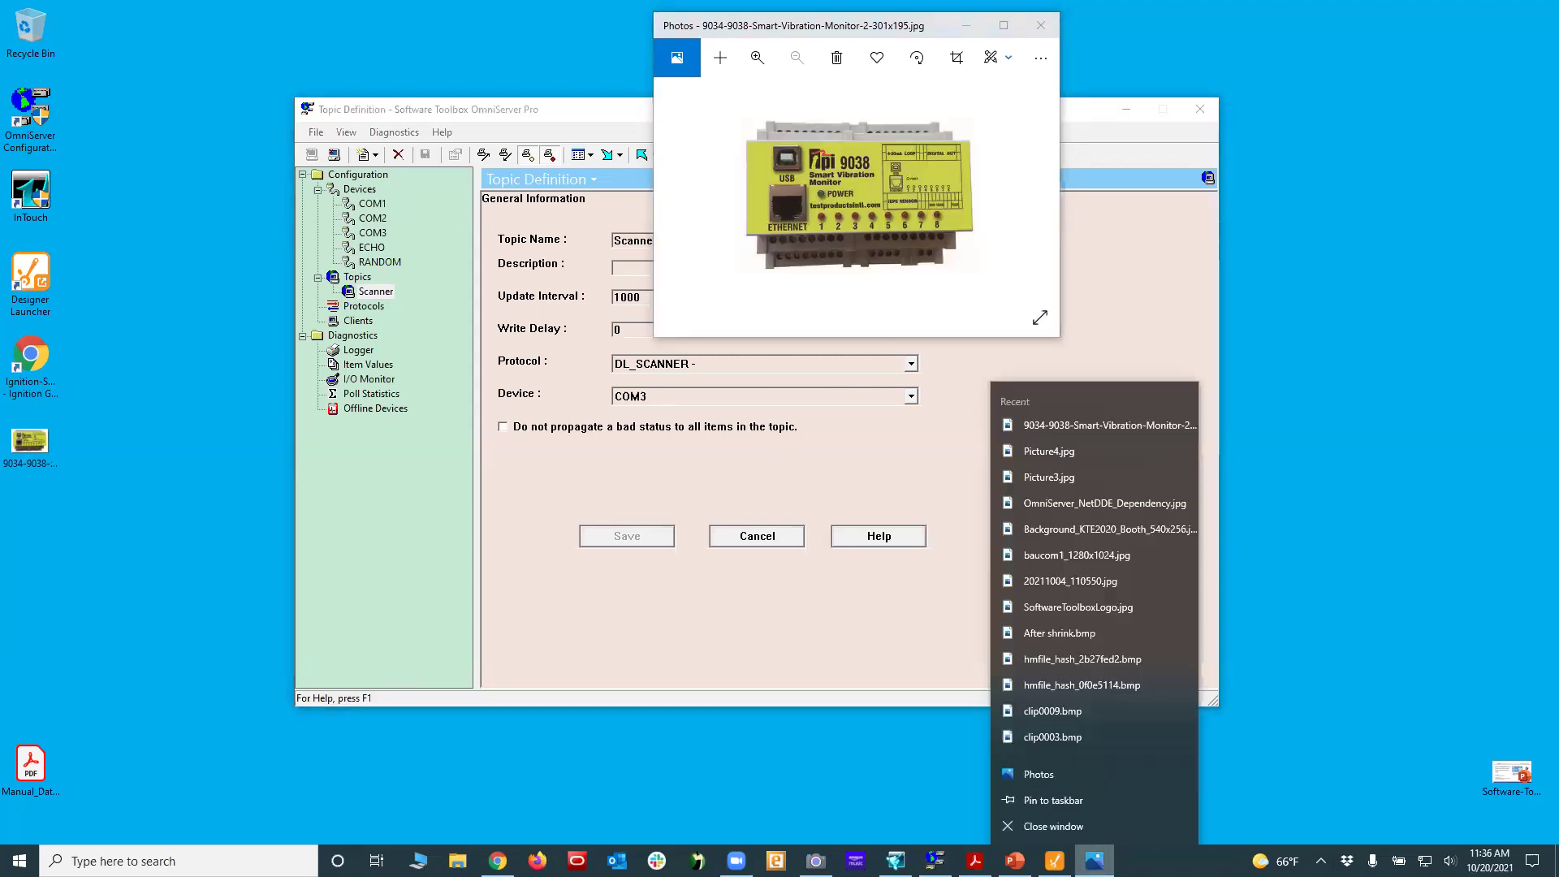
left_click(1094, 827)
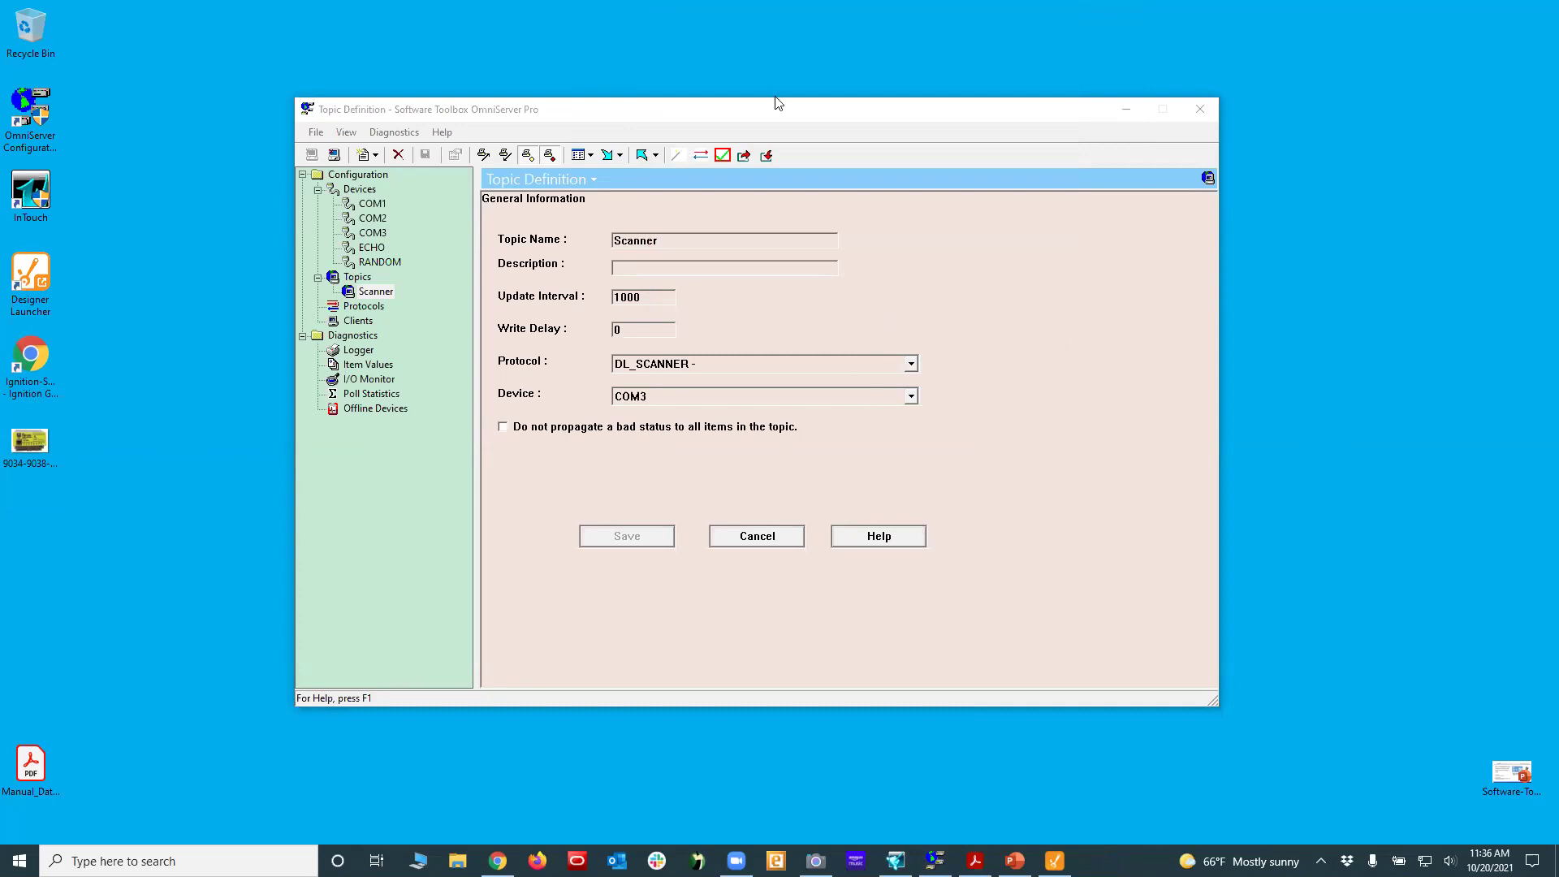
left_click(734, 118)
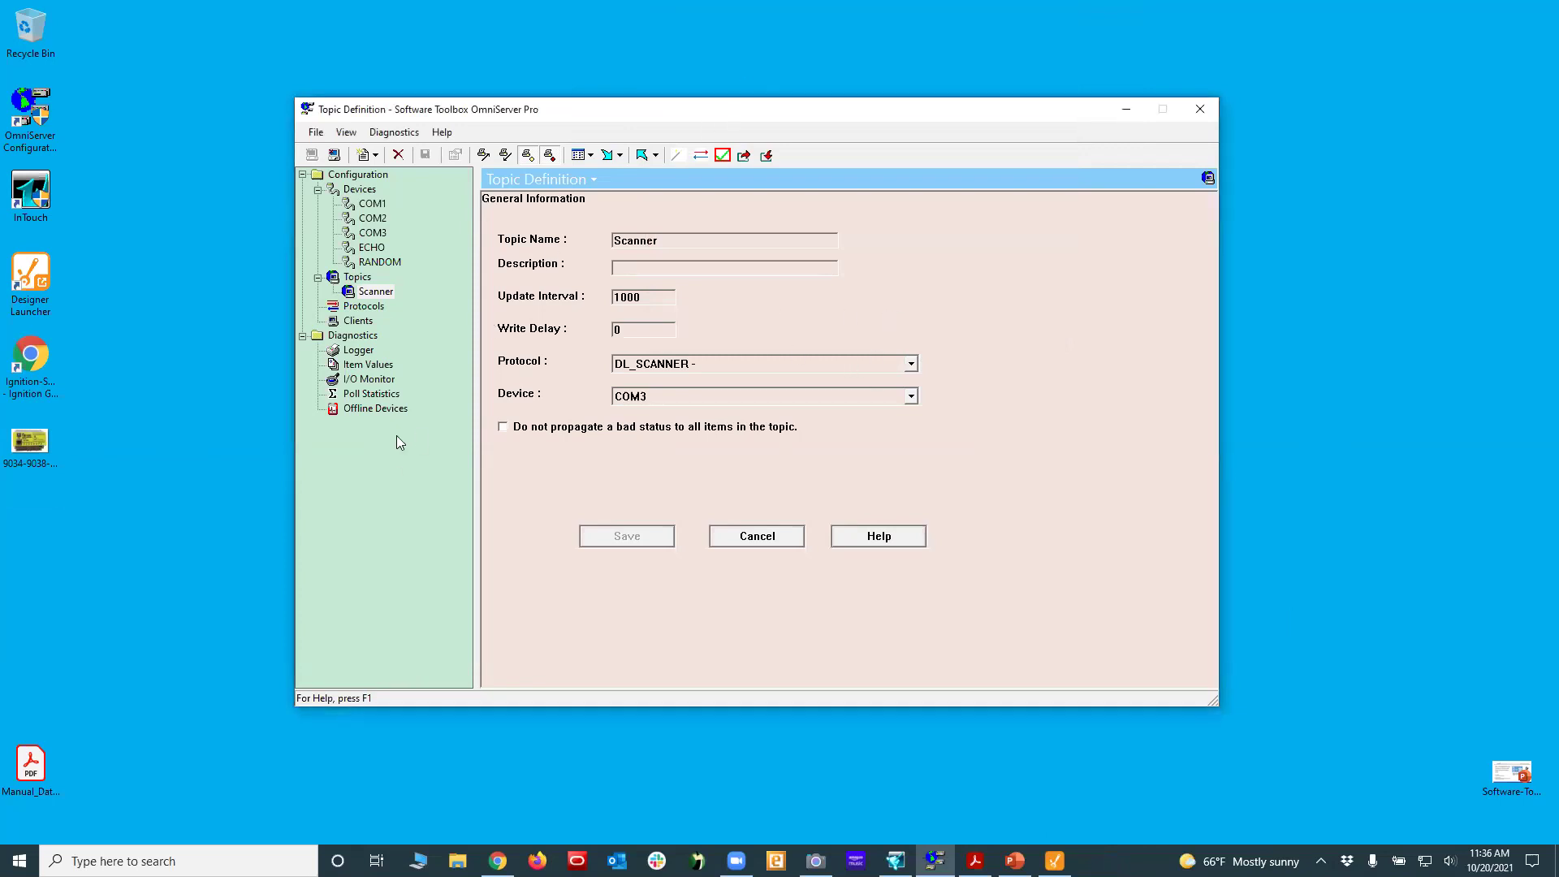
Step: Examine the items and the GETALLCURRENTREADINGS command/response message of TPI_9034_PROTOCOL, and close the protocol definition
left_click(362, 307)
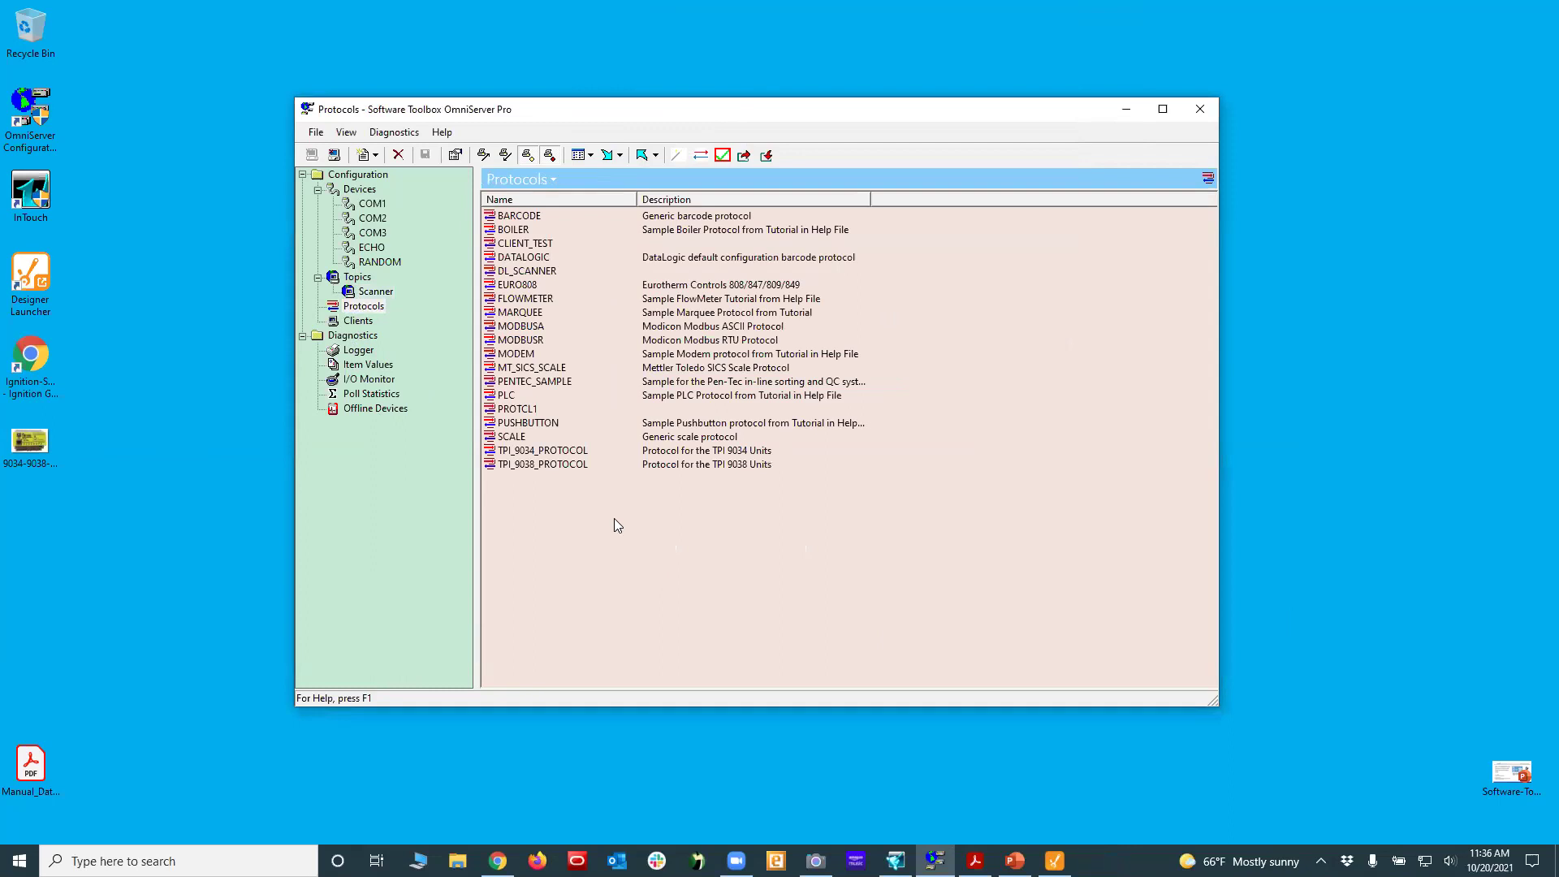
double_click(549, 451)
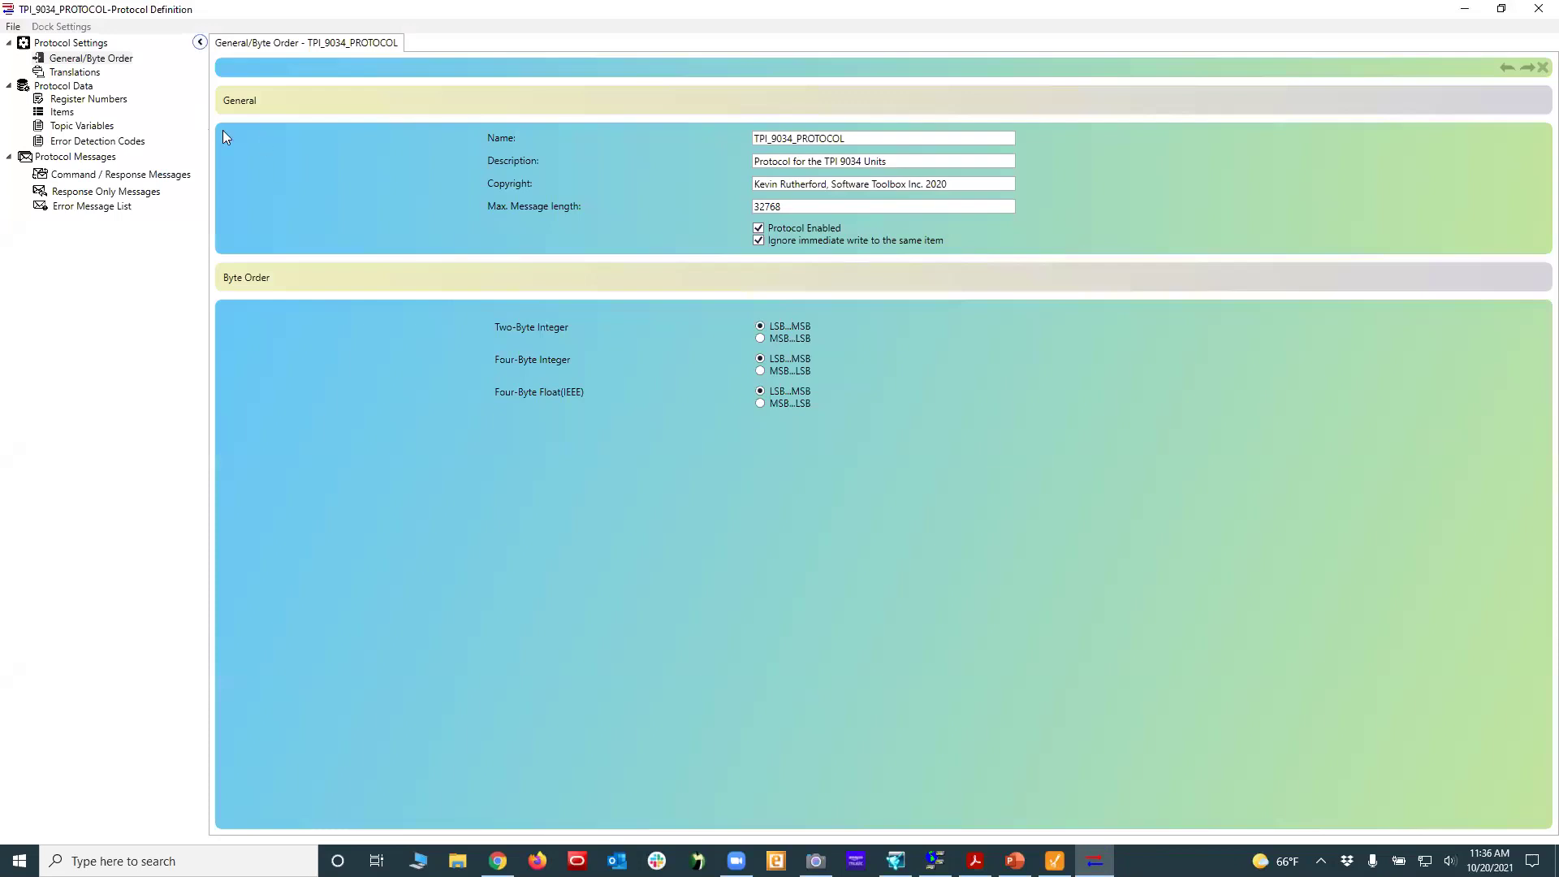
left_click(68, 116)
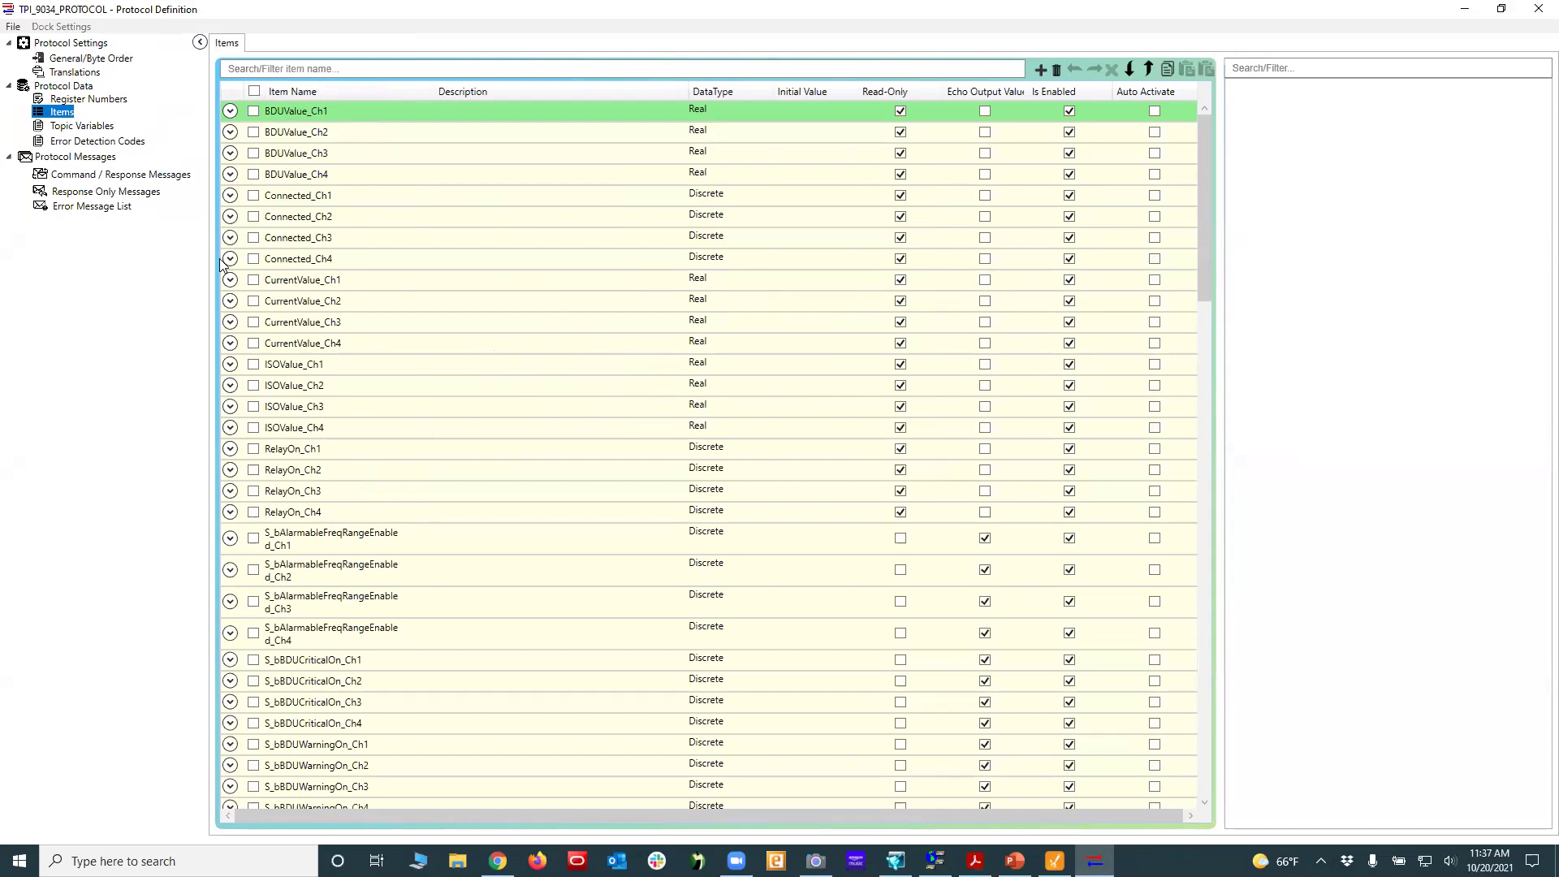
left_click(108, 180)
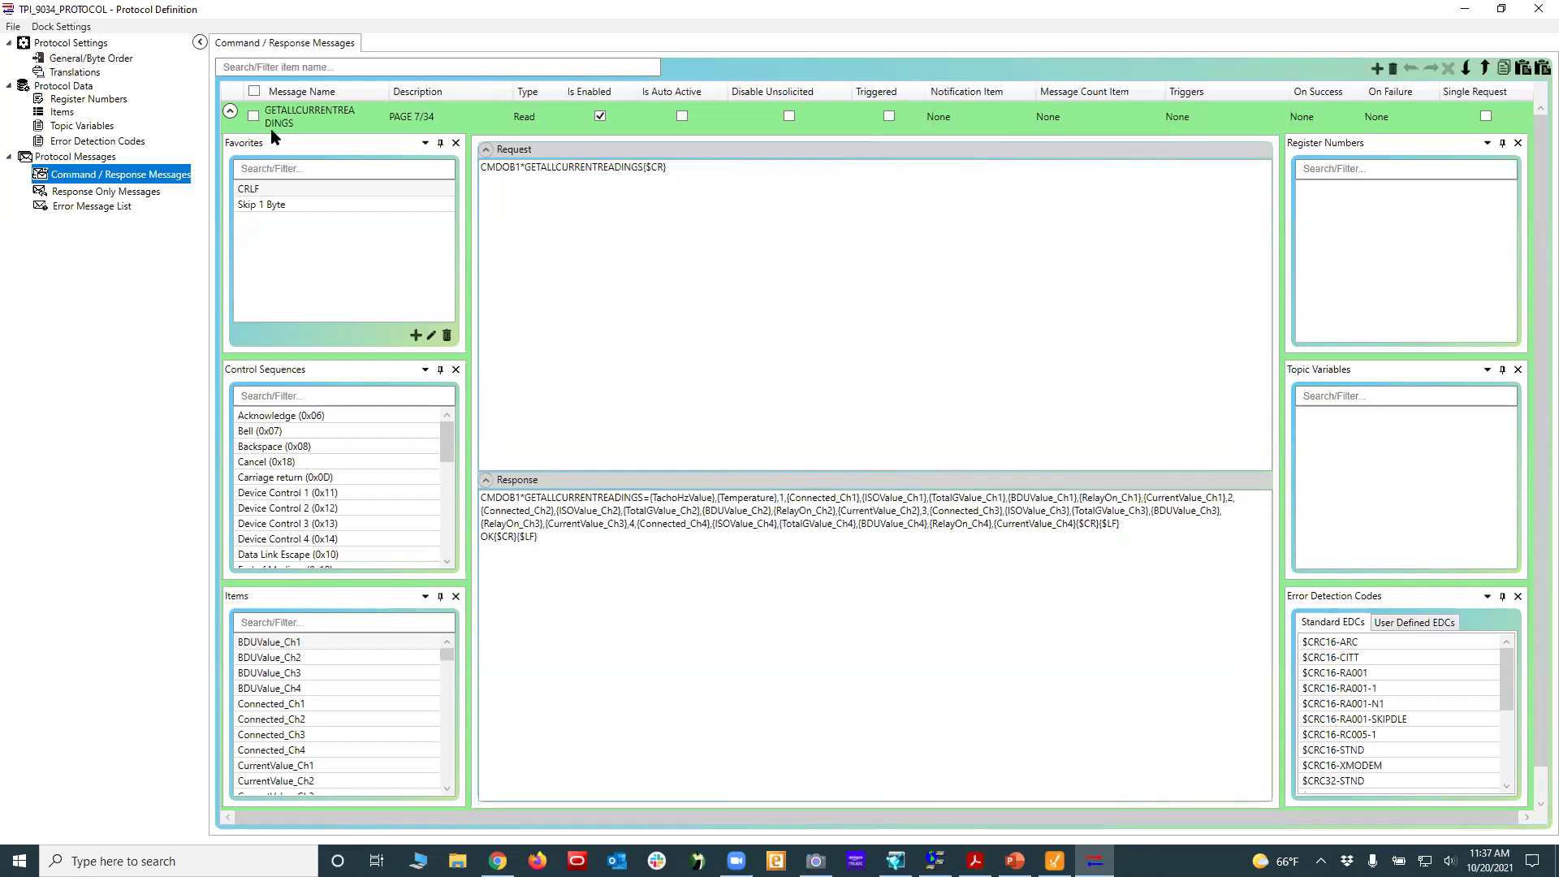
left_click(678, 173)
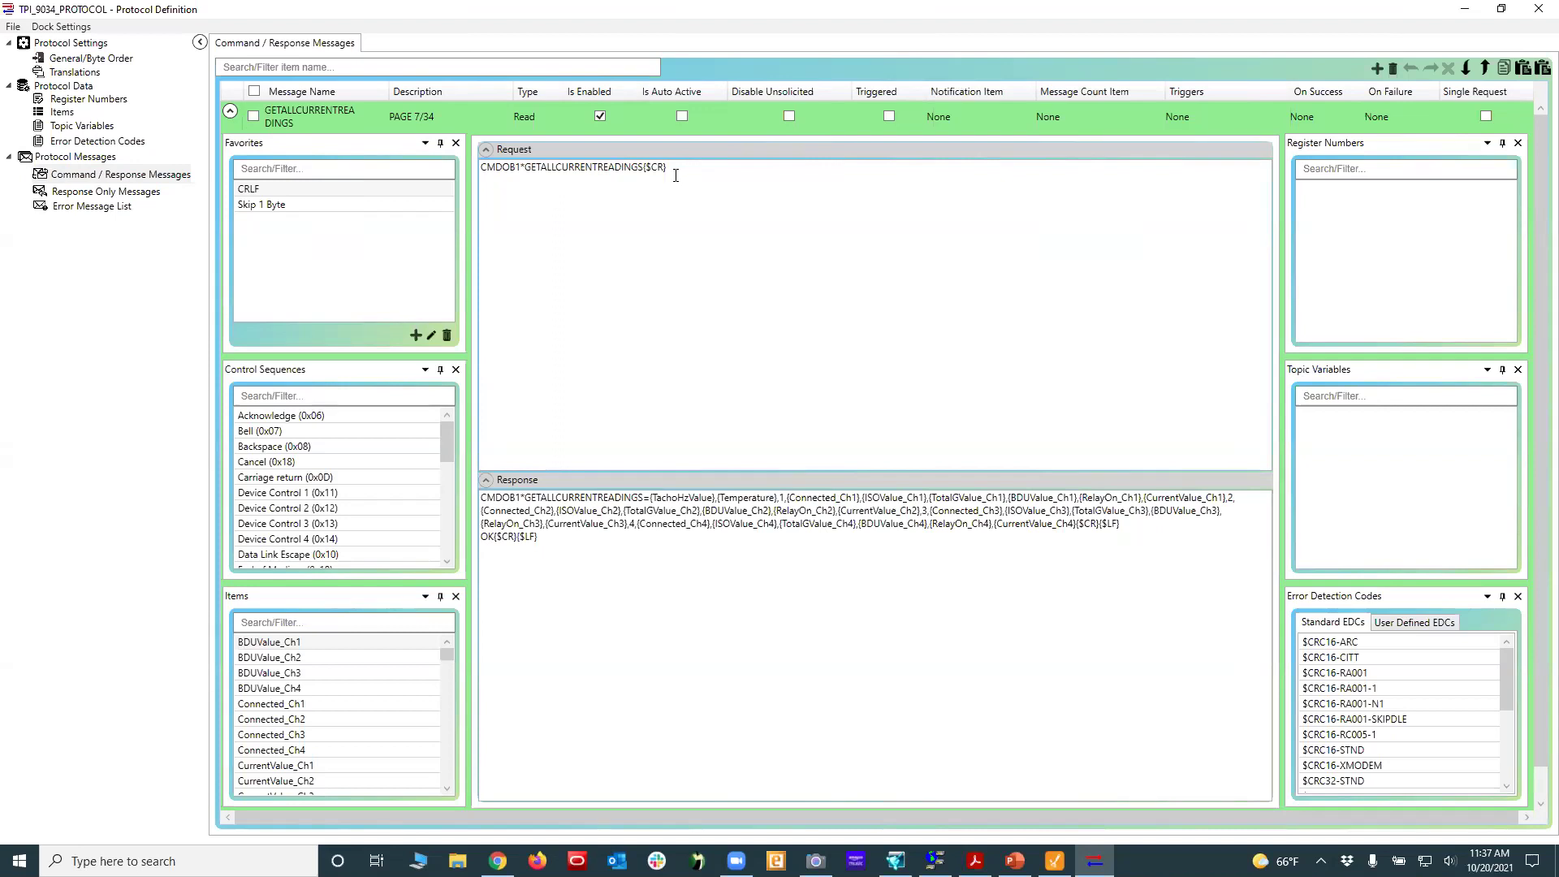
left_click(1538, 9)
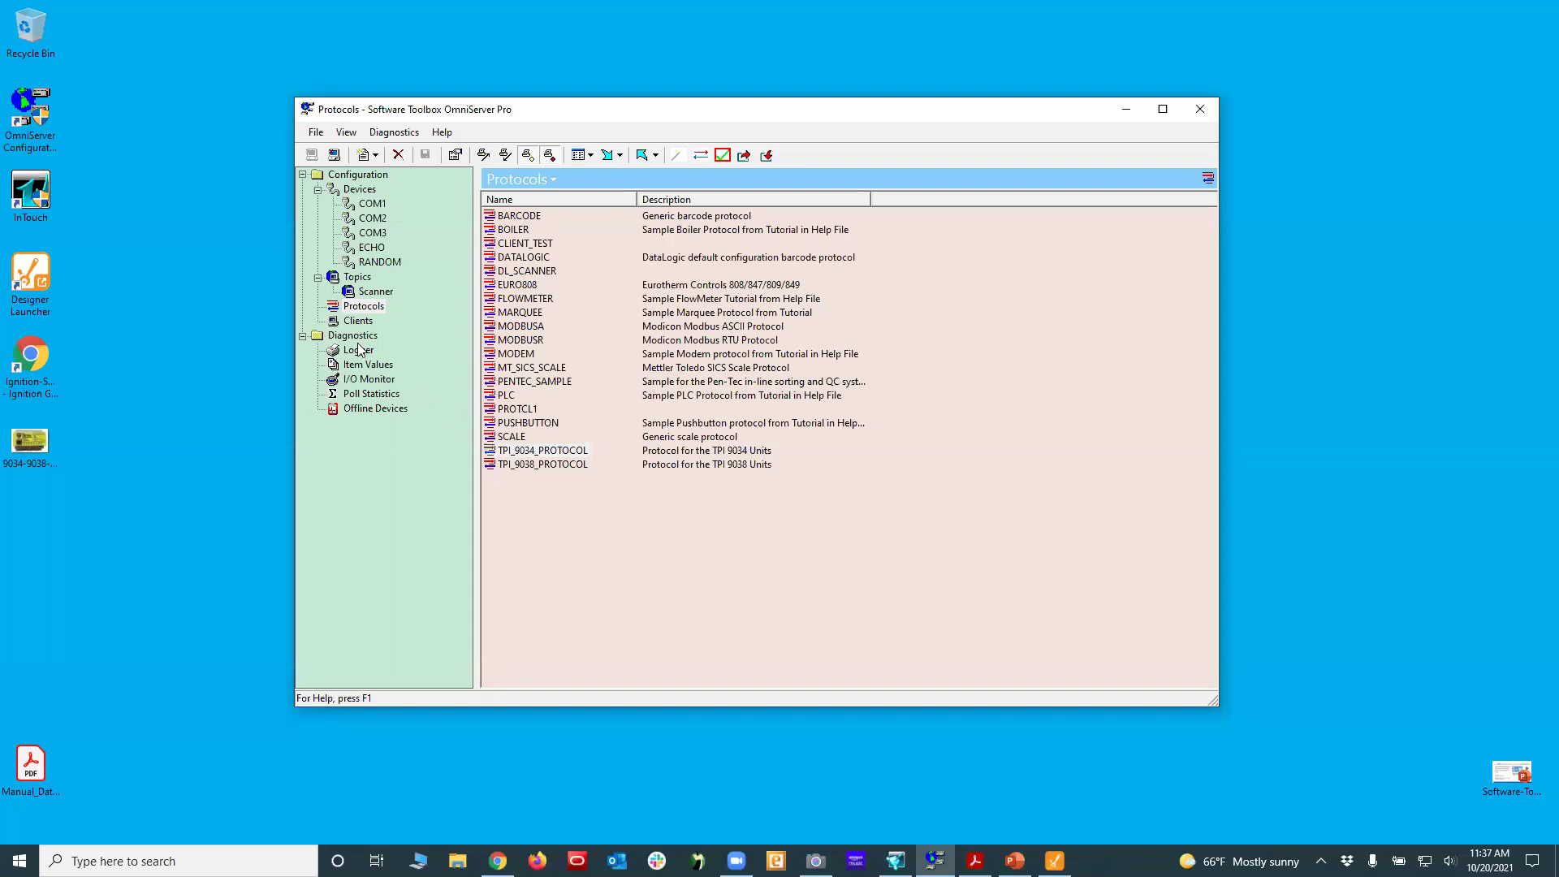
left_click(357, 277)
right_click(563, 415)
mouse_move(614, 425)
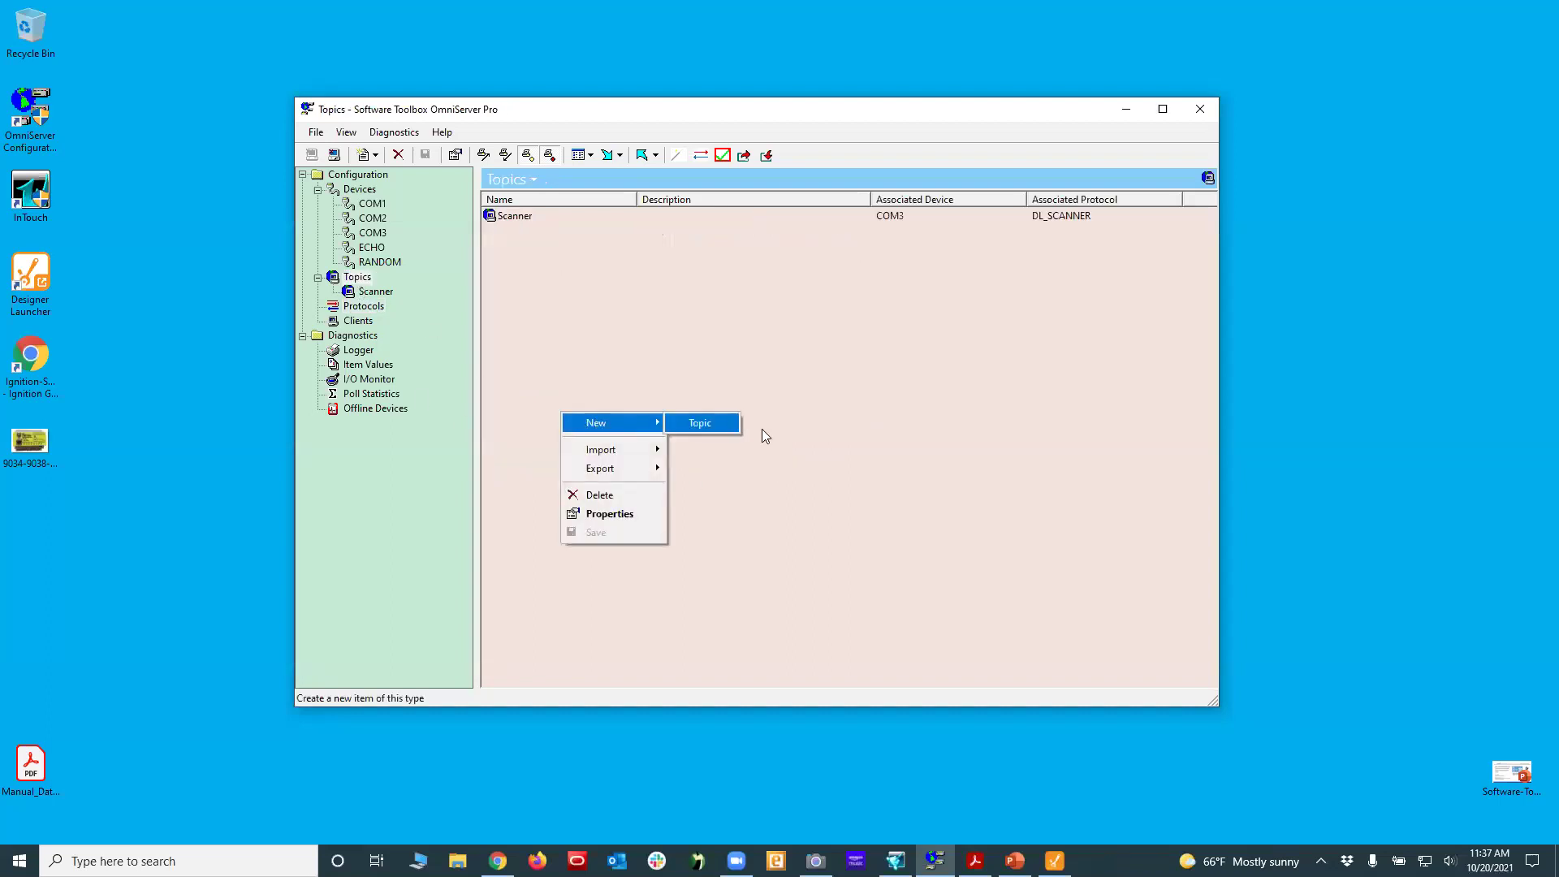
left_click(722, 424)
left_click(699, 240)
type("TPI")
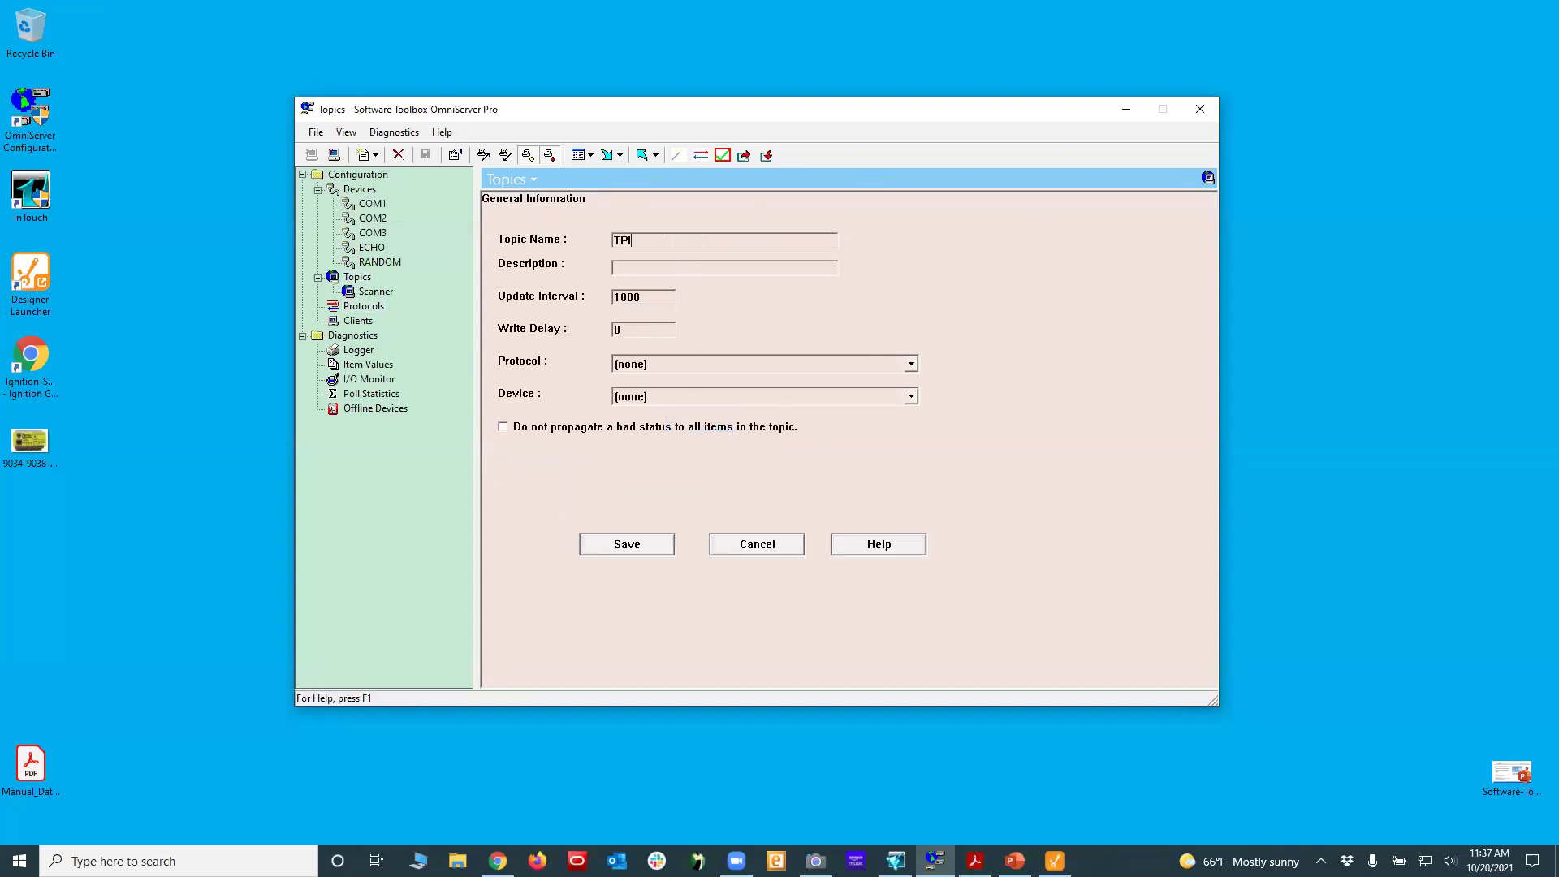
left_click(726, 367)
scroll(709, 471, "down", 6)
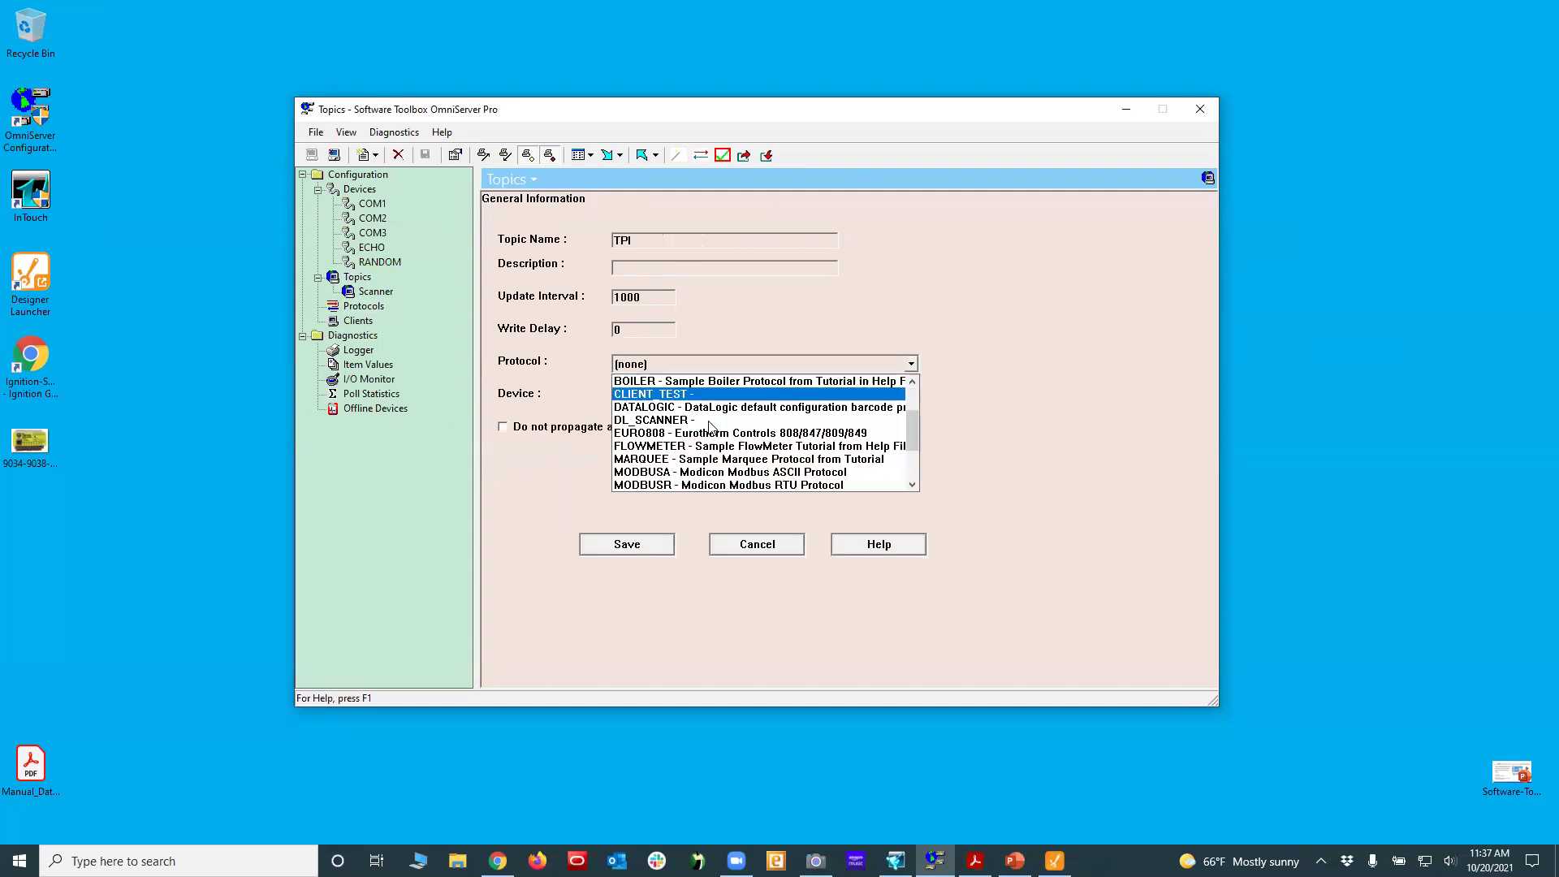
left_click(705, 473)
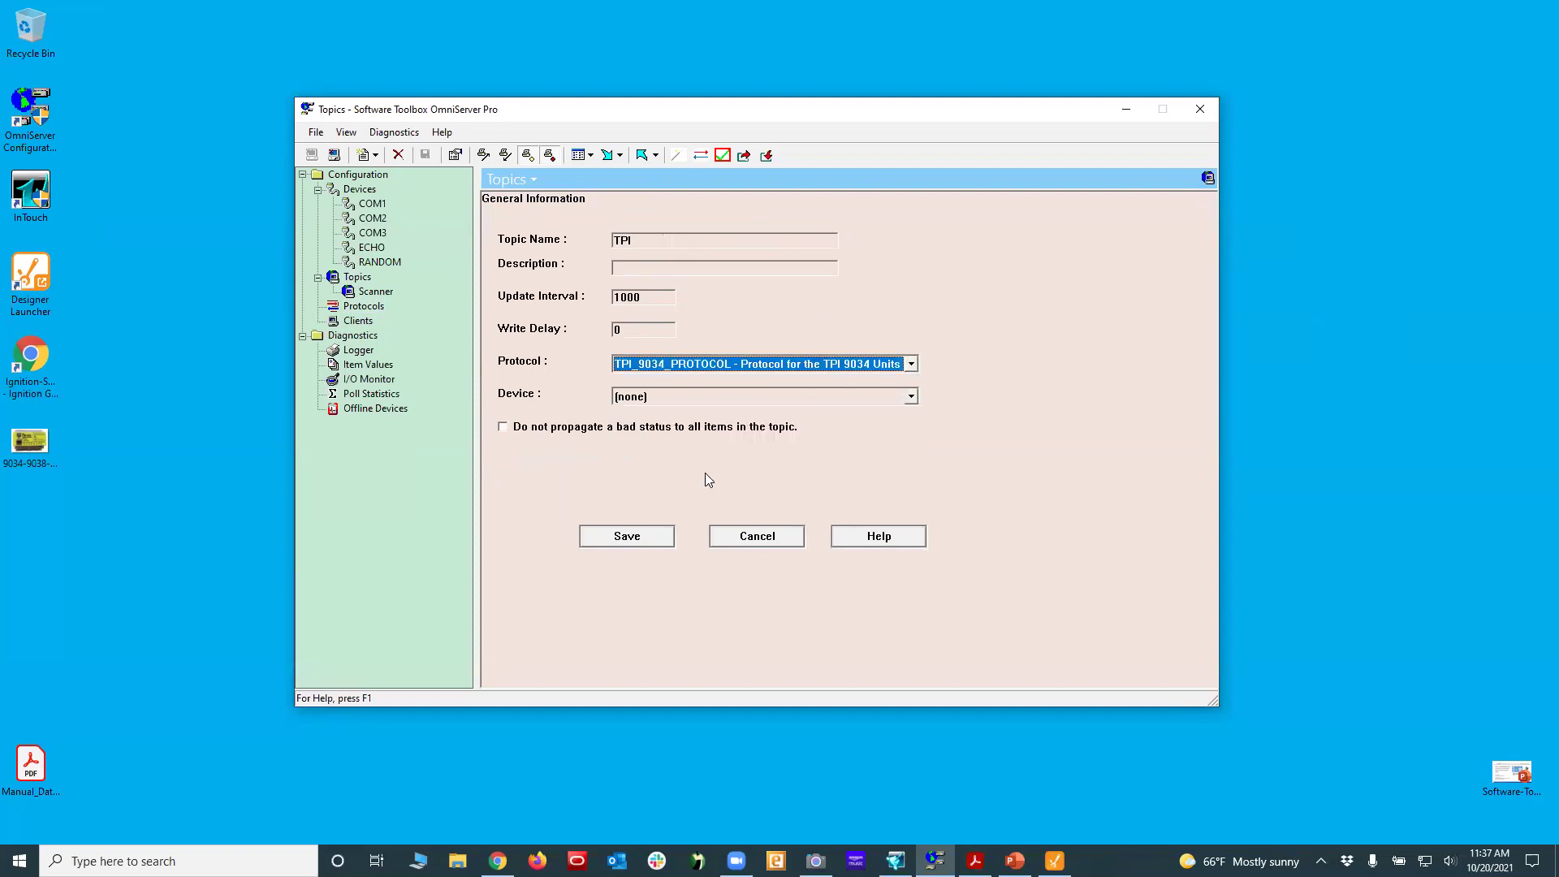
left_click(663, 396)
left_click(663, 410)
left_click(662, 534)
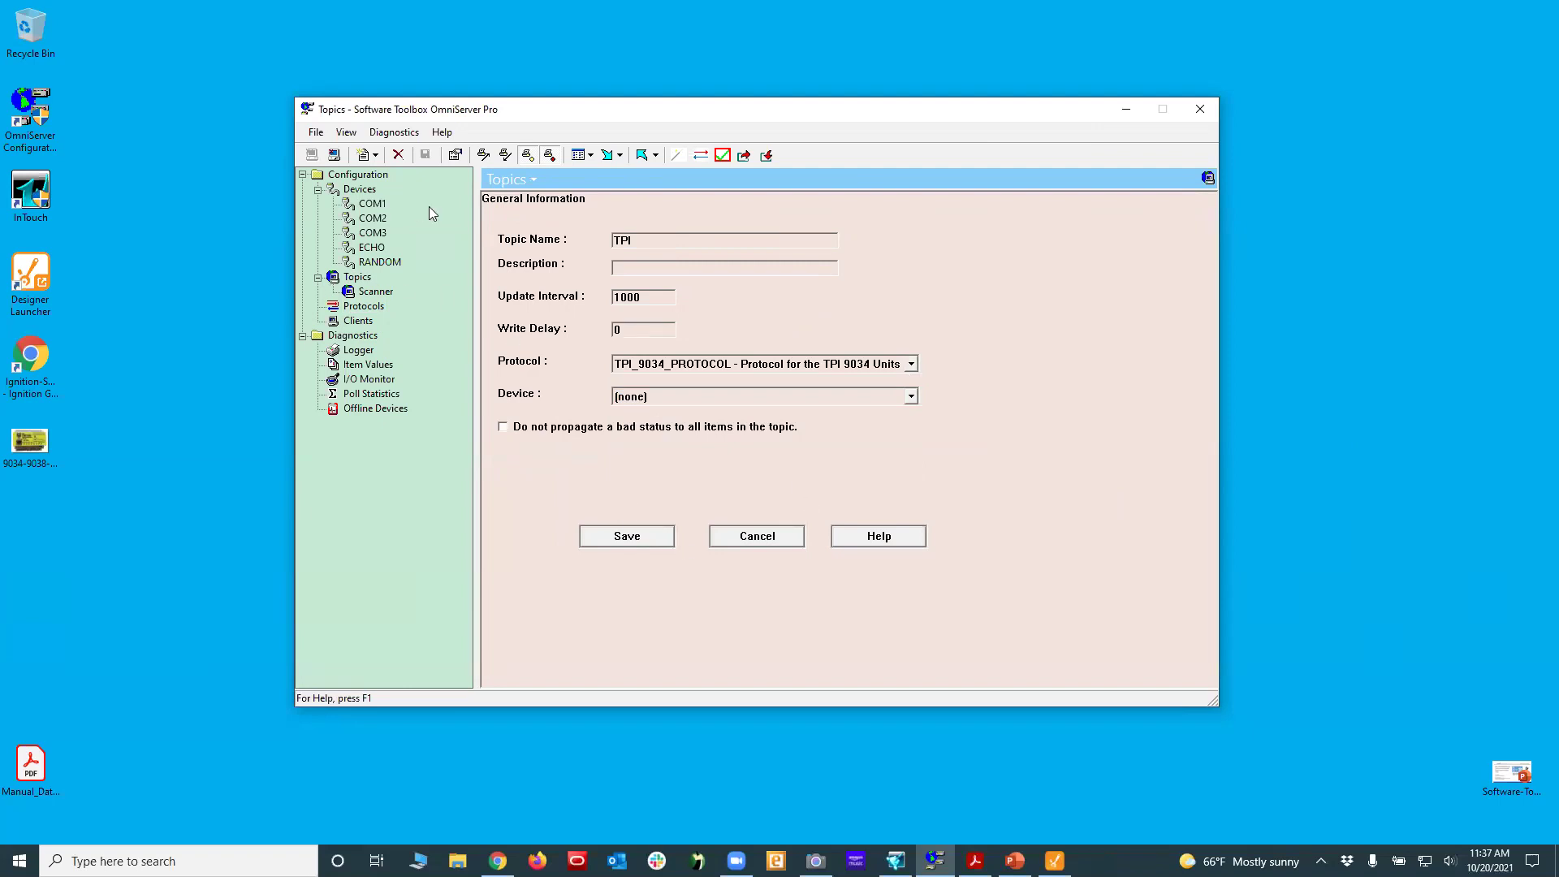
Step: Add a new Ethernet device to the device configuration and set its Ethernet type to TCP
left_click(359, 189)
right_click(597, 362)
mouse_move(631, 370)
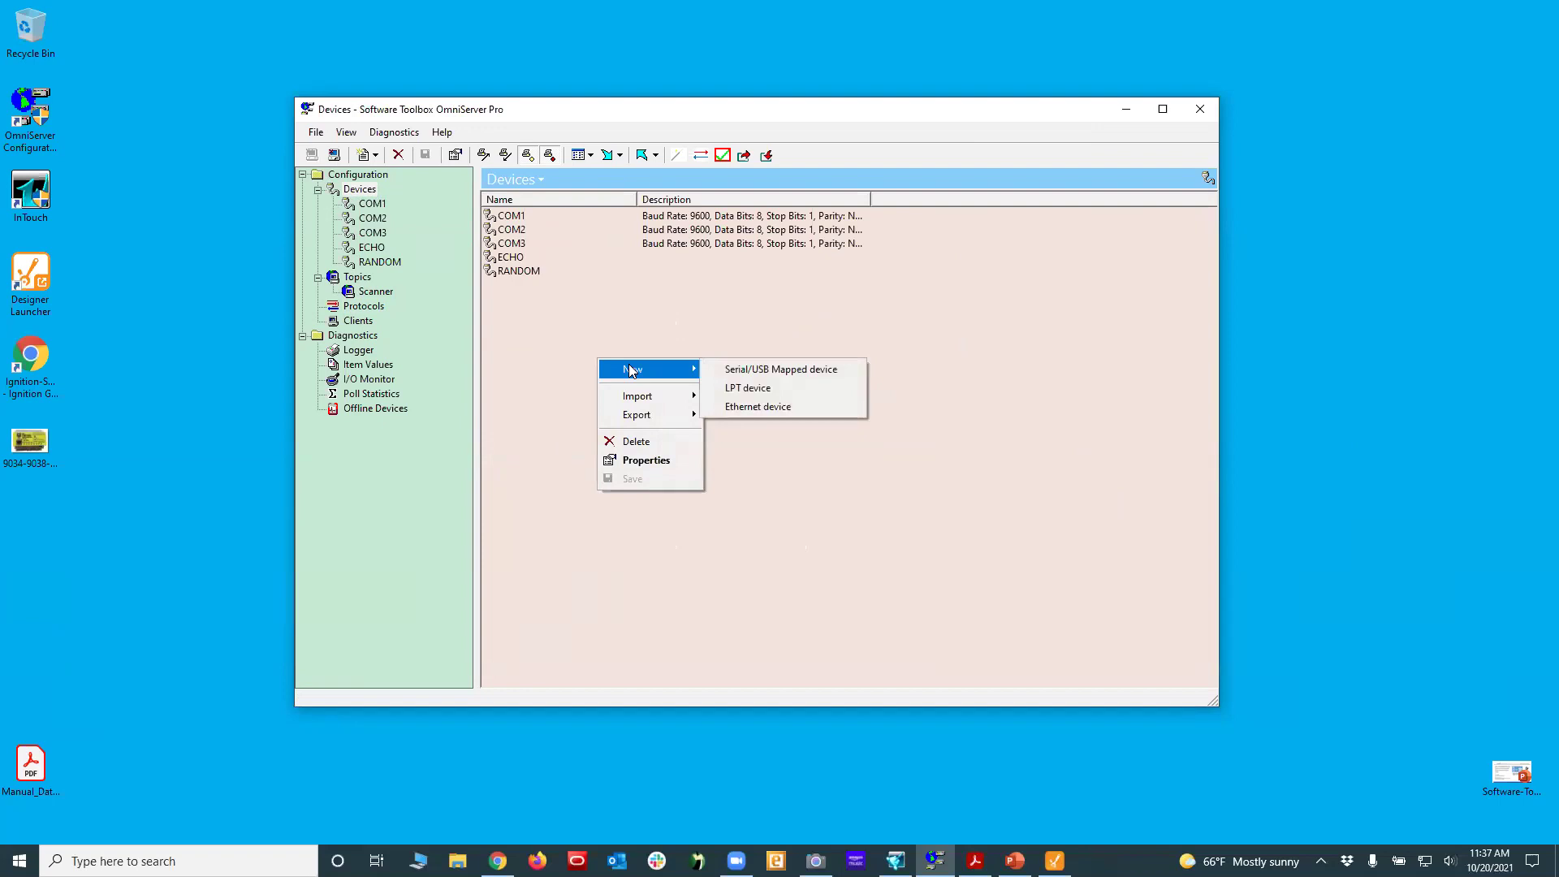
left_click(717, 407)
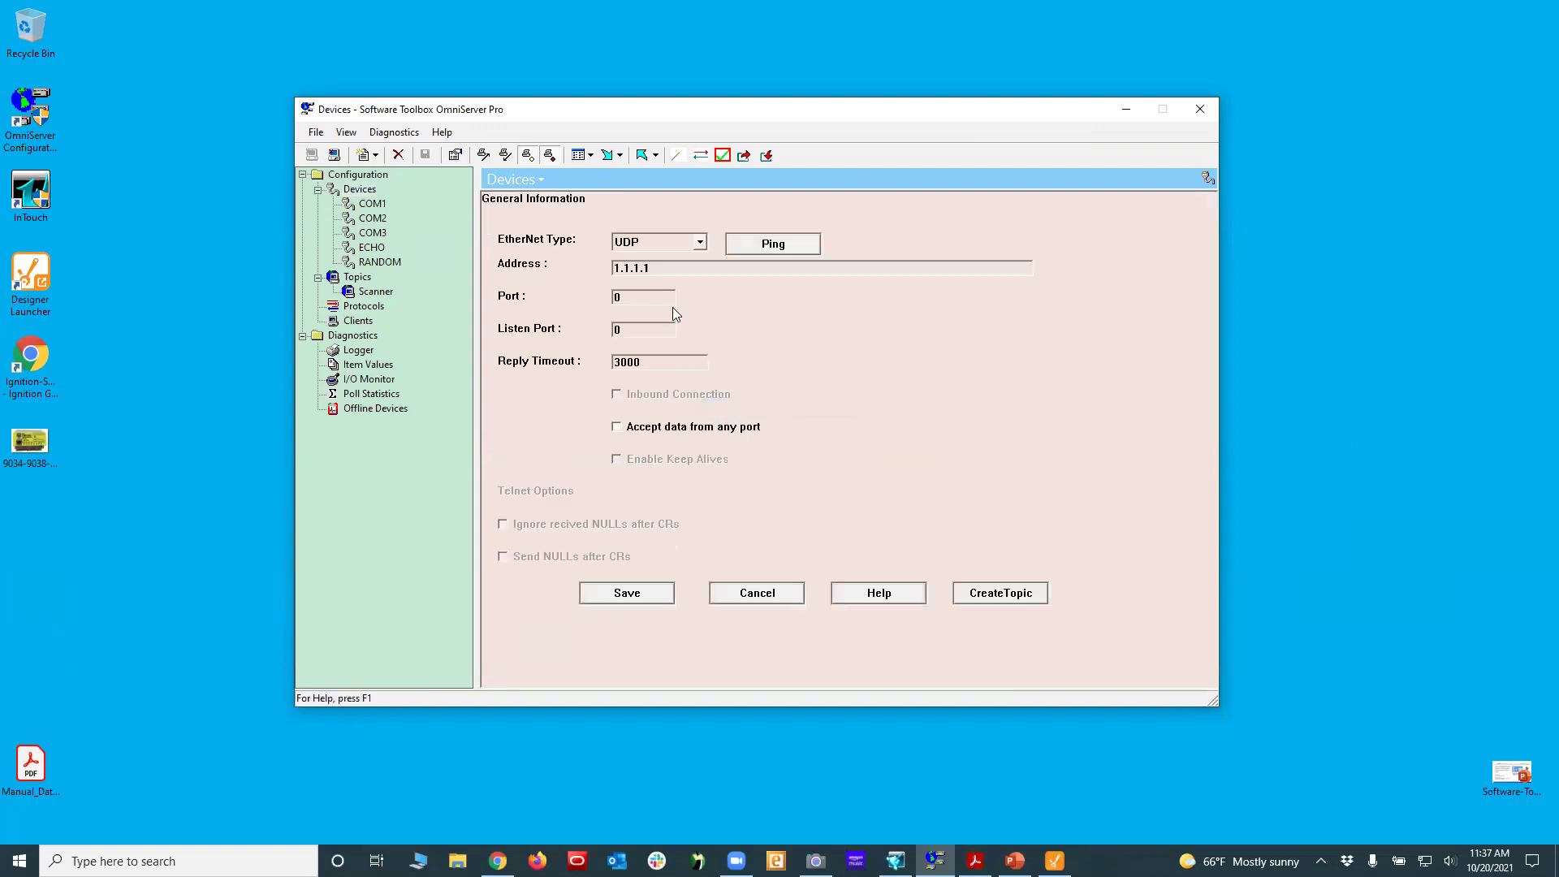
left_click(699, 242)
left_click(656, 257)
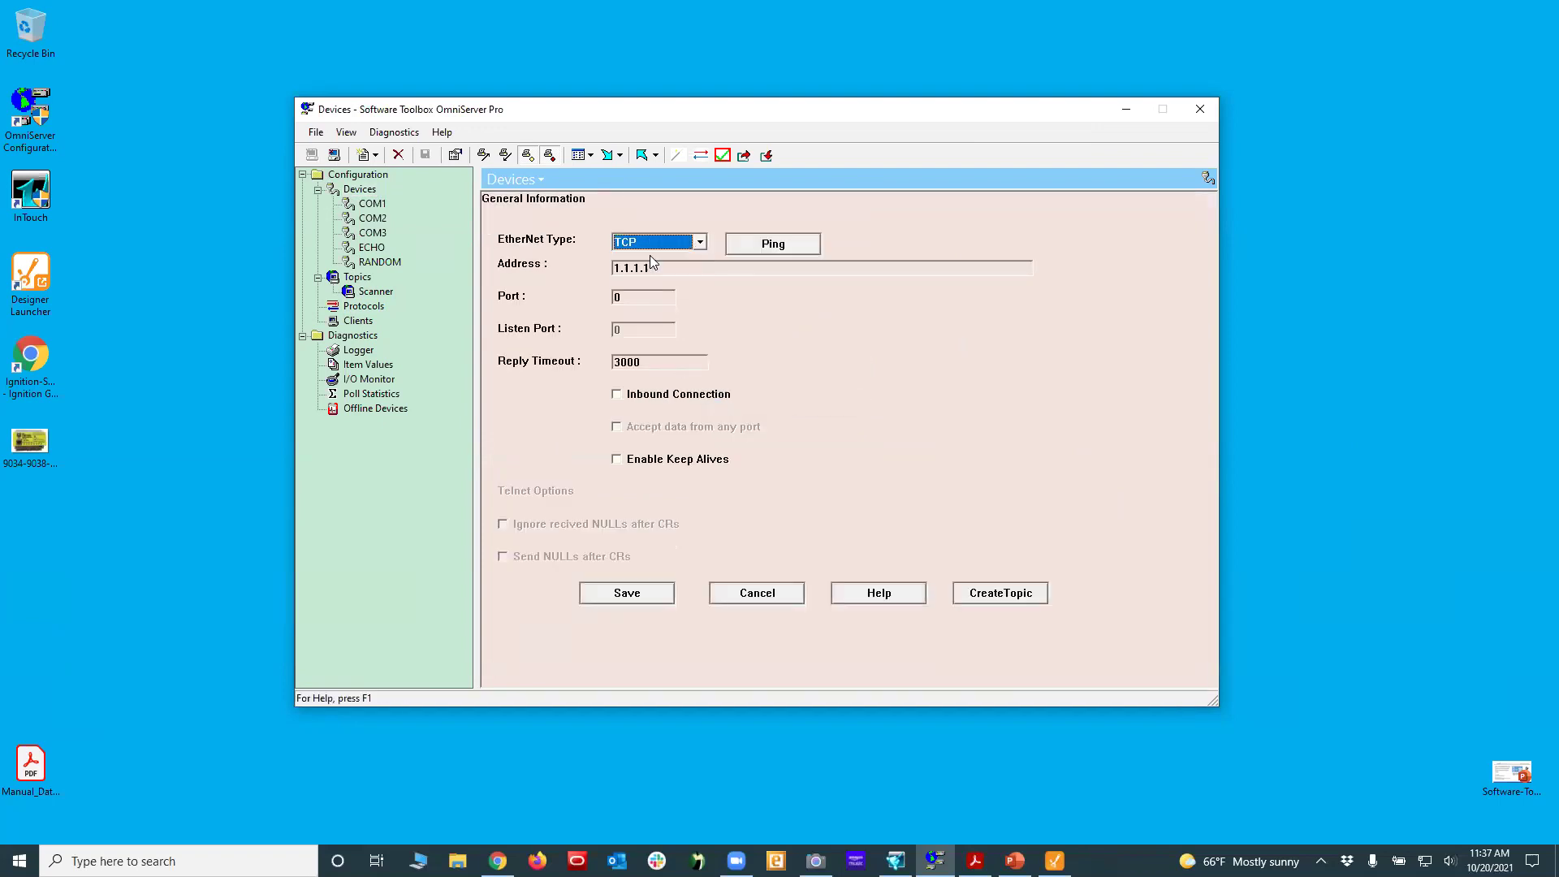
Step: Set the Ethernet device's address to 192.168.111.197 and its port to 9764, and save the device
left_click_drag(672, 268, 598, 262)
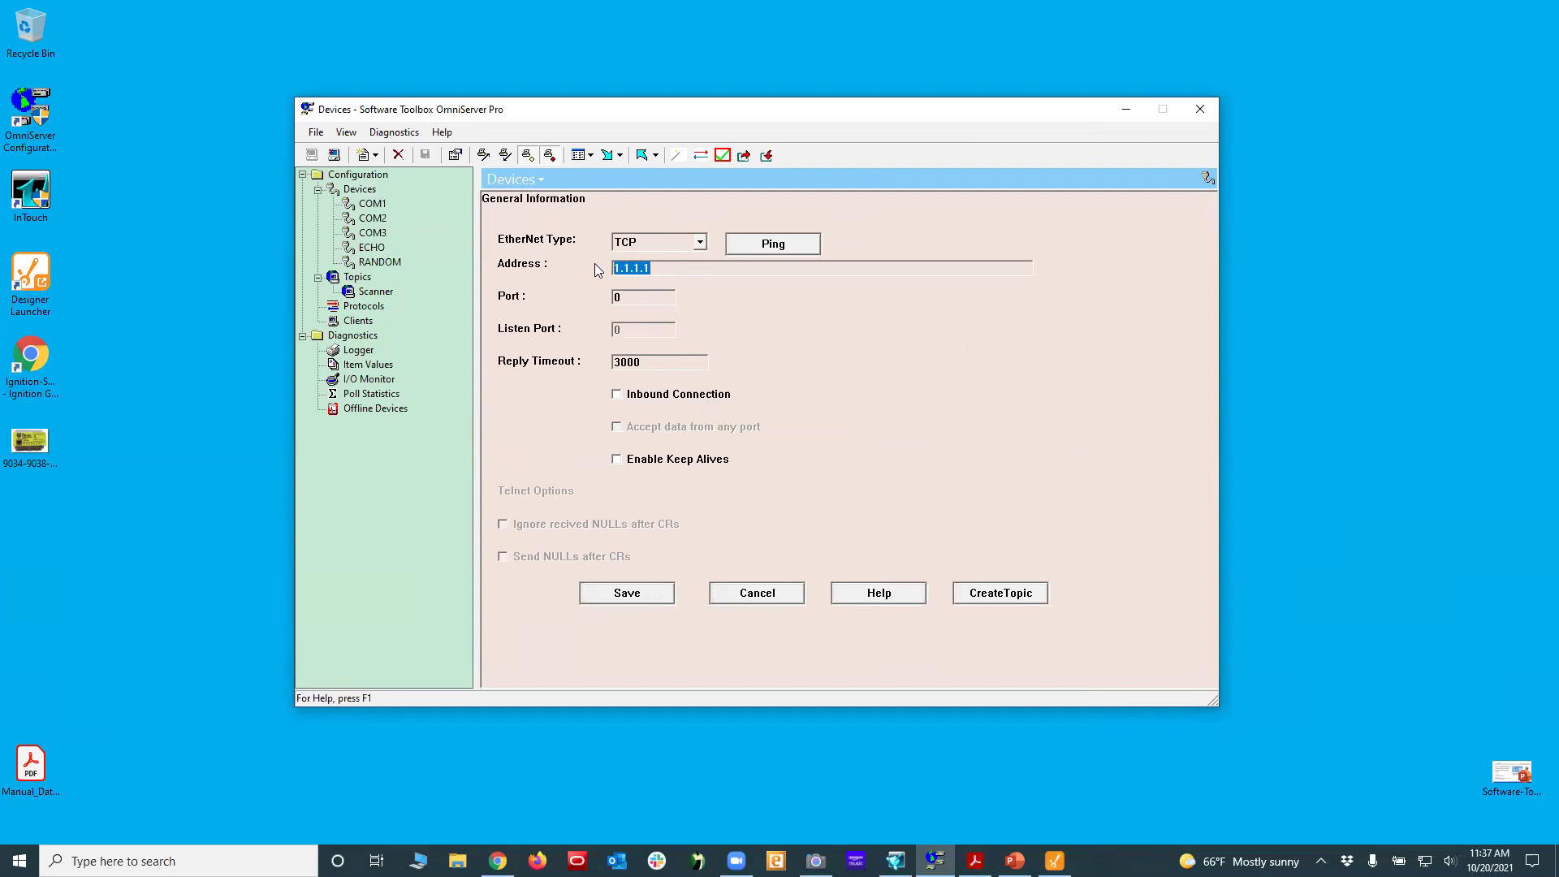
type("192")
type(".168.111.197")
type("9764")
left_click(620, 591)
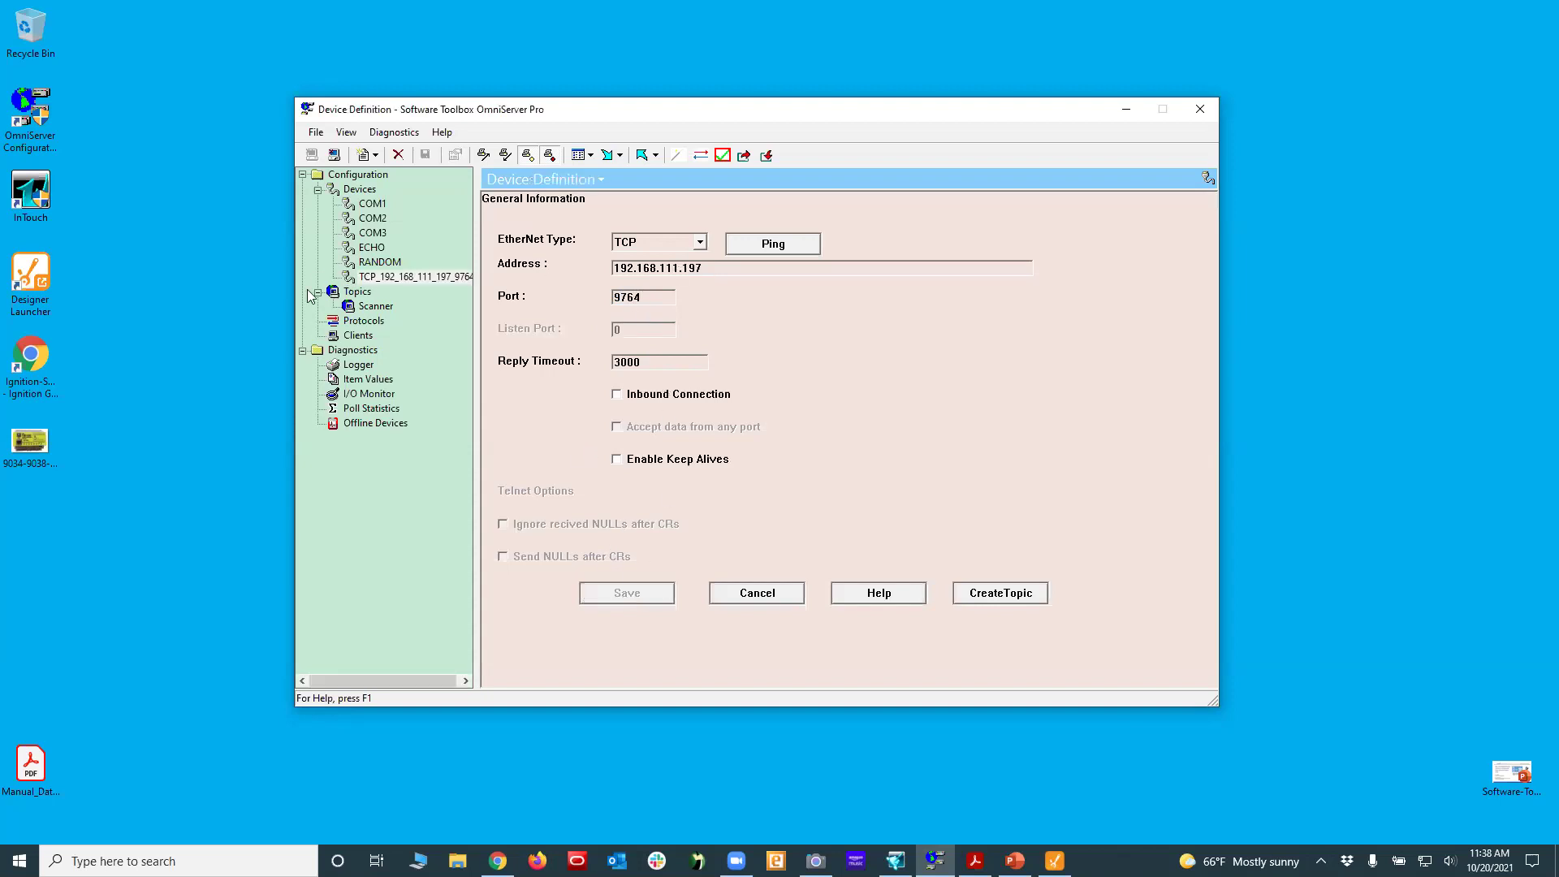
Step: Create a new topic in the configuration and name it TPI
left_click(357, 292)
right_click(688, 365)
mouse_move(746, 370)
left_click(821, 378)
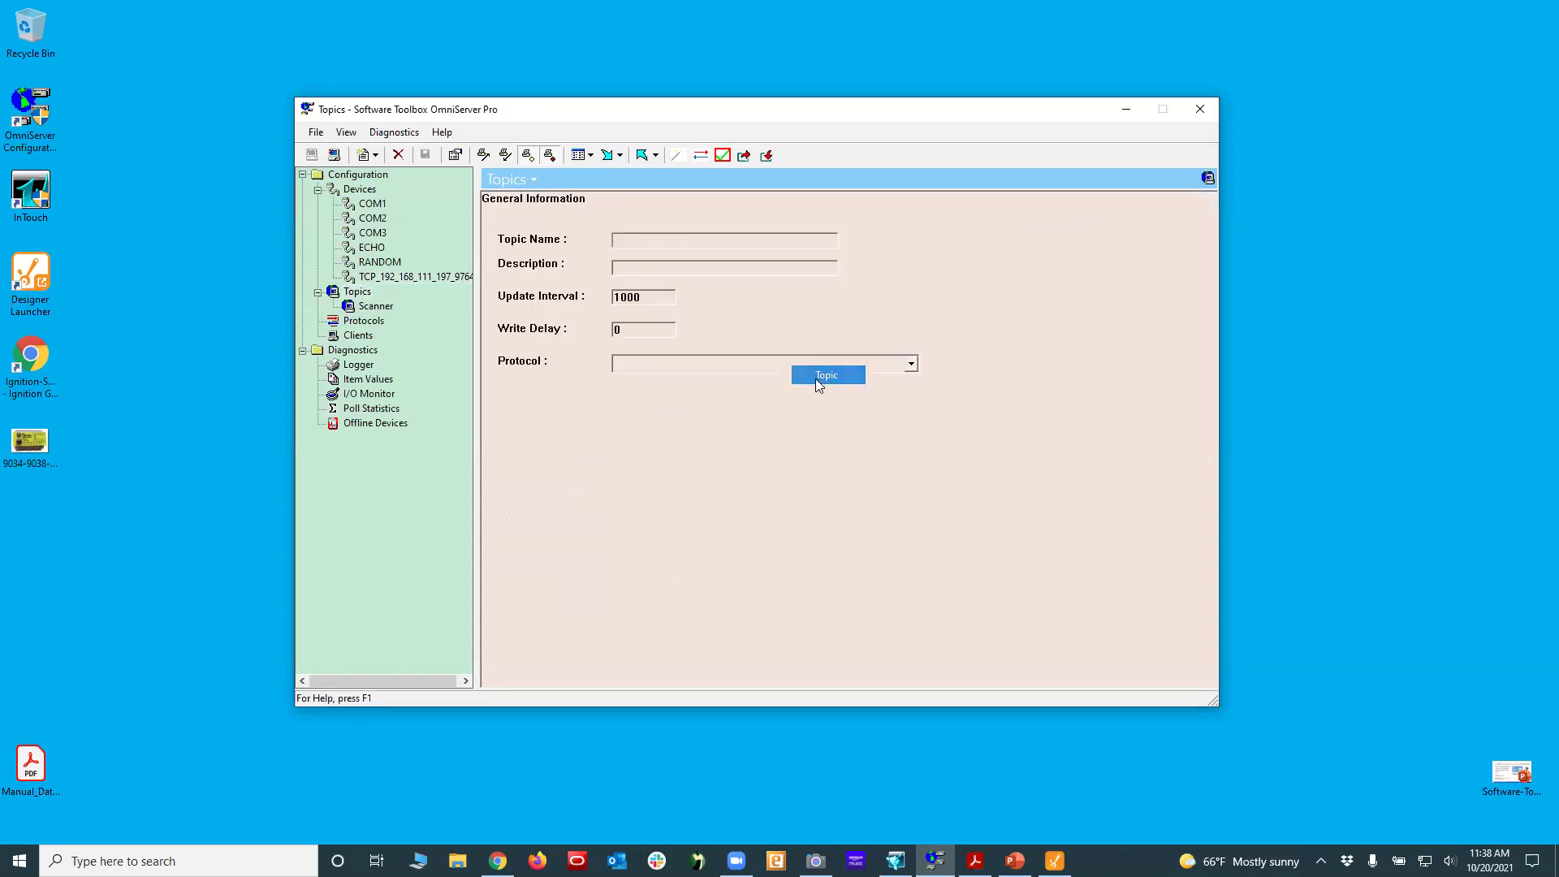
type("tpi")
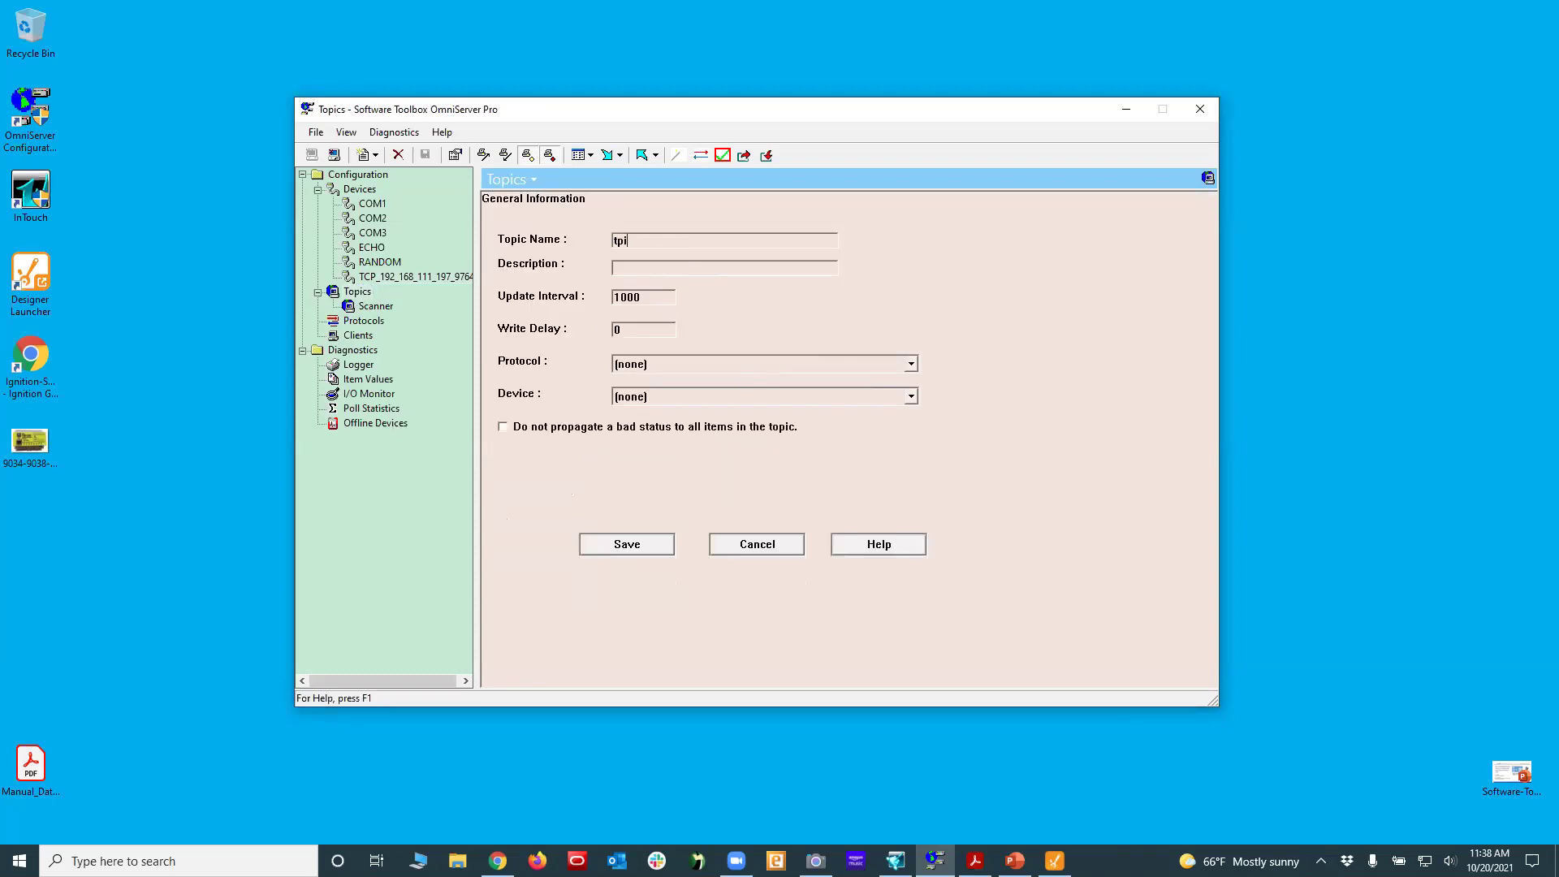
key("BackSpace")
key("BackSpace")
type("TPI")
Step: Link the TPI topic to TPI_9034_PROTOCOL and the TCP_192_168_111_197_9764 device, and save it
left_click(730, 363)
scroll(803, 439, "down", 3)
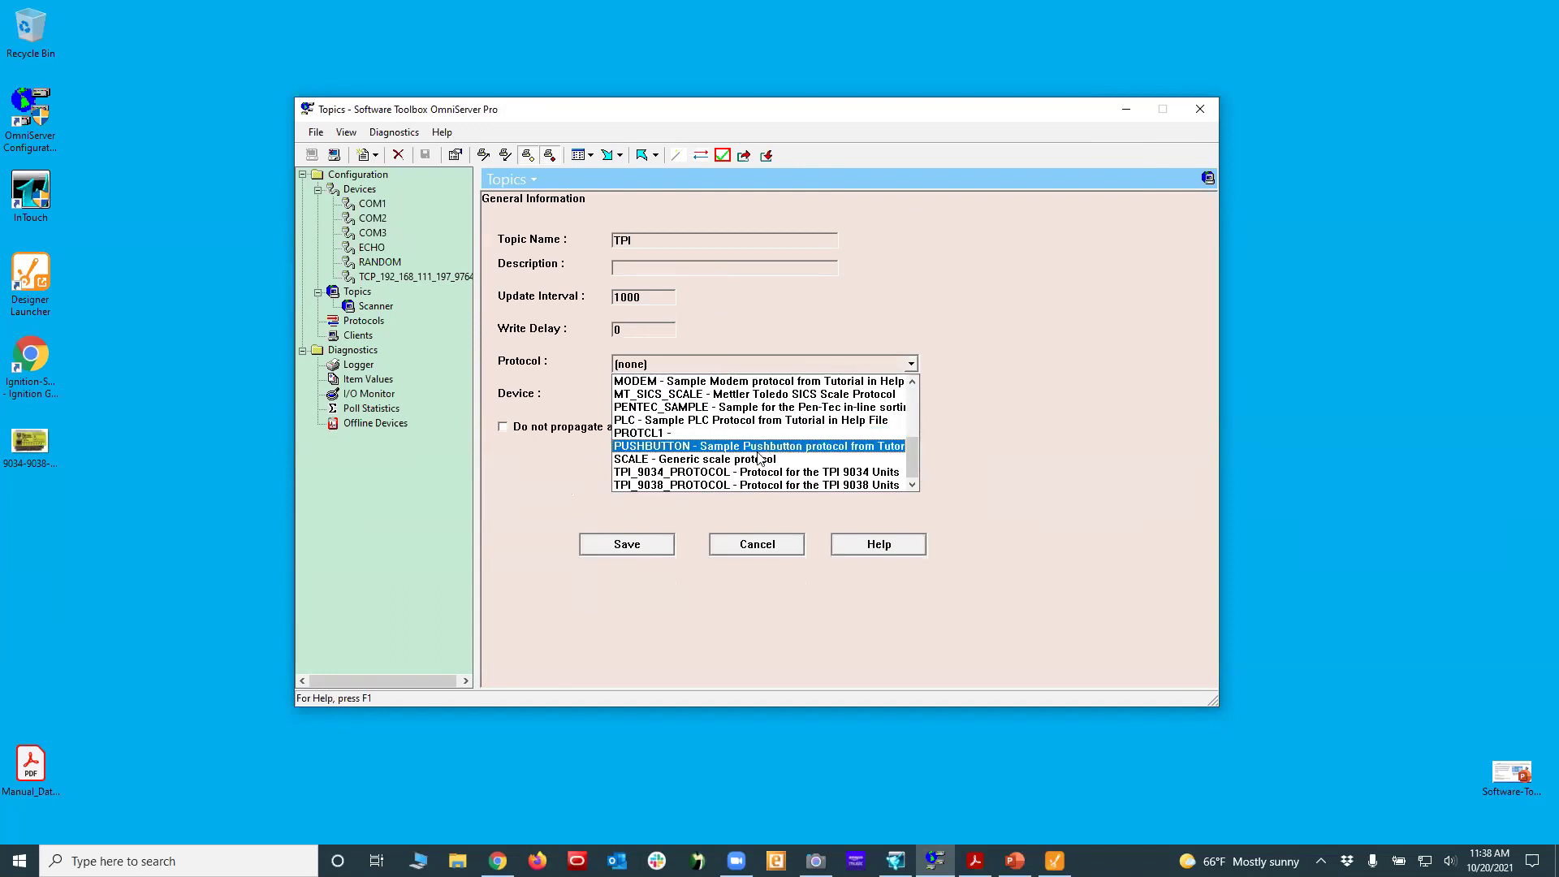
left_click(772, 472)
left_click(760, 398)
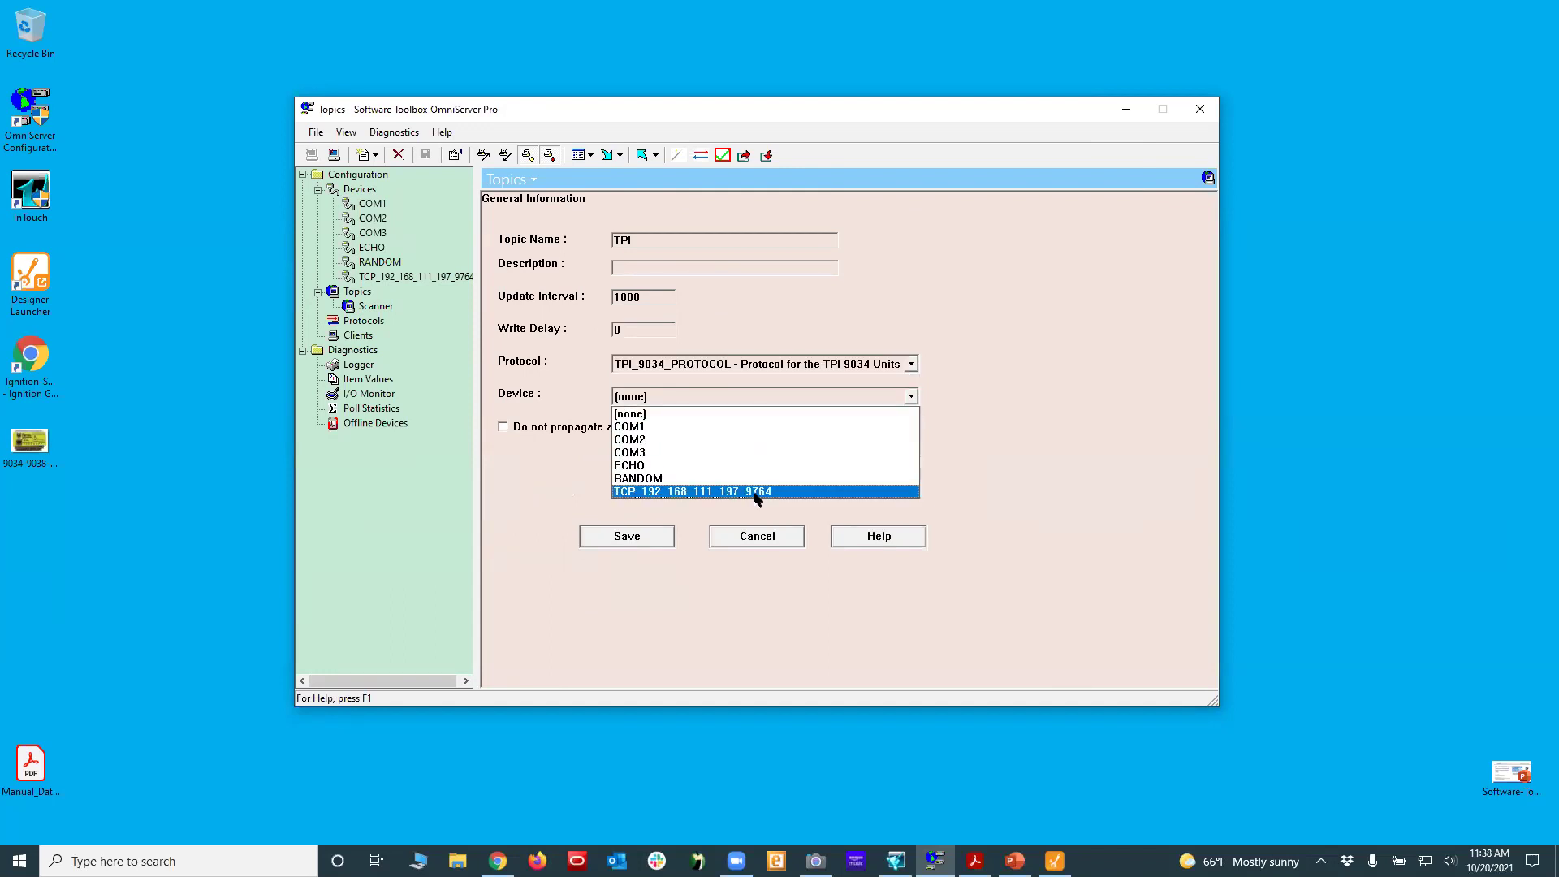
left_click(754, 492)
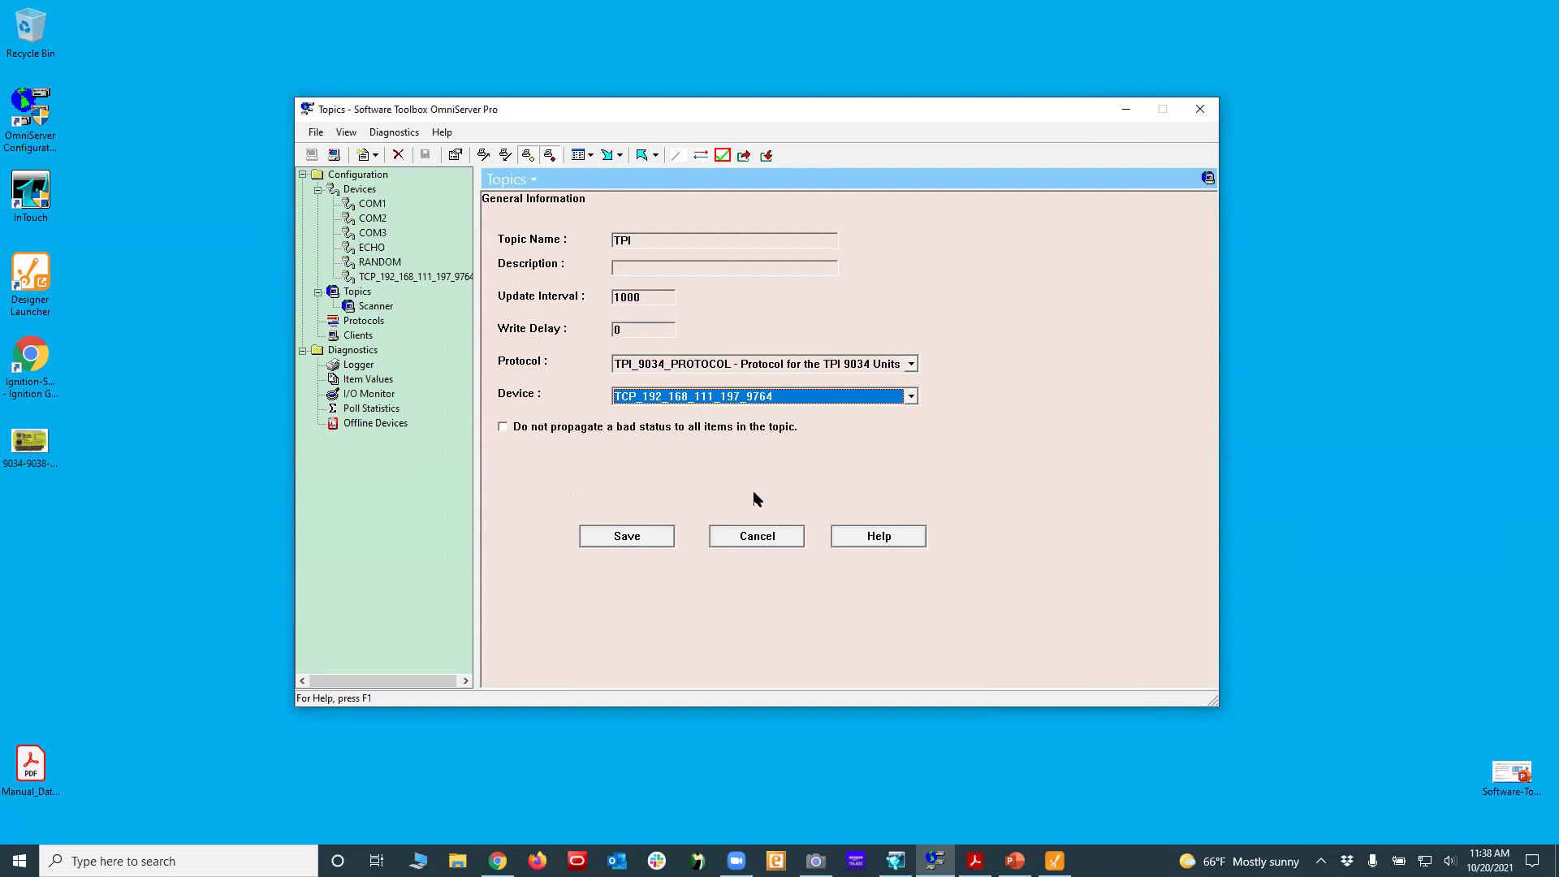
left_click(629, 539)
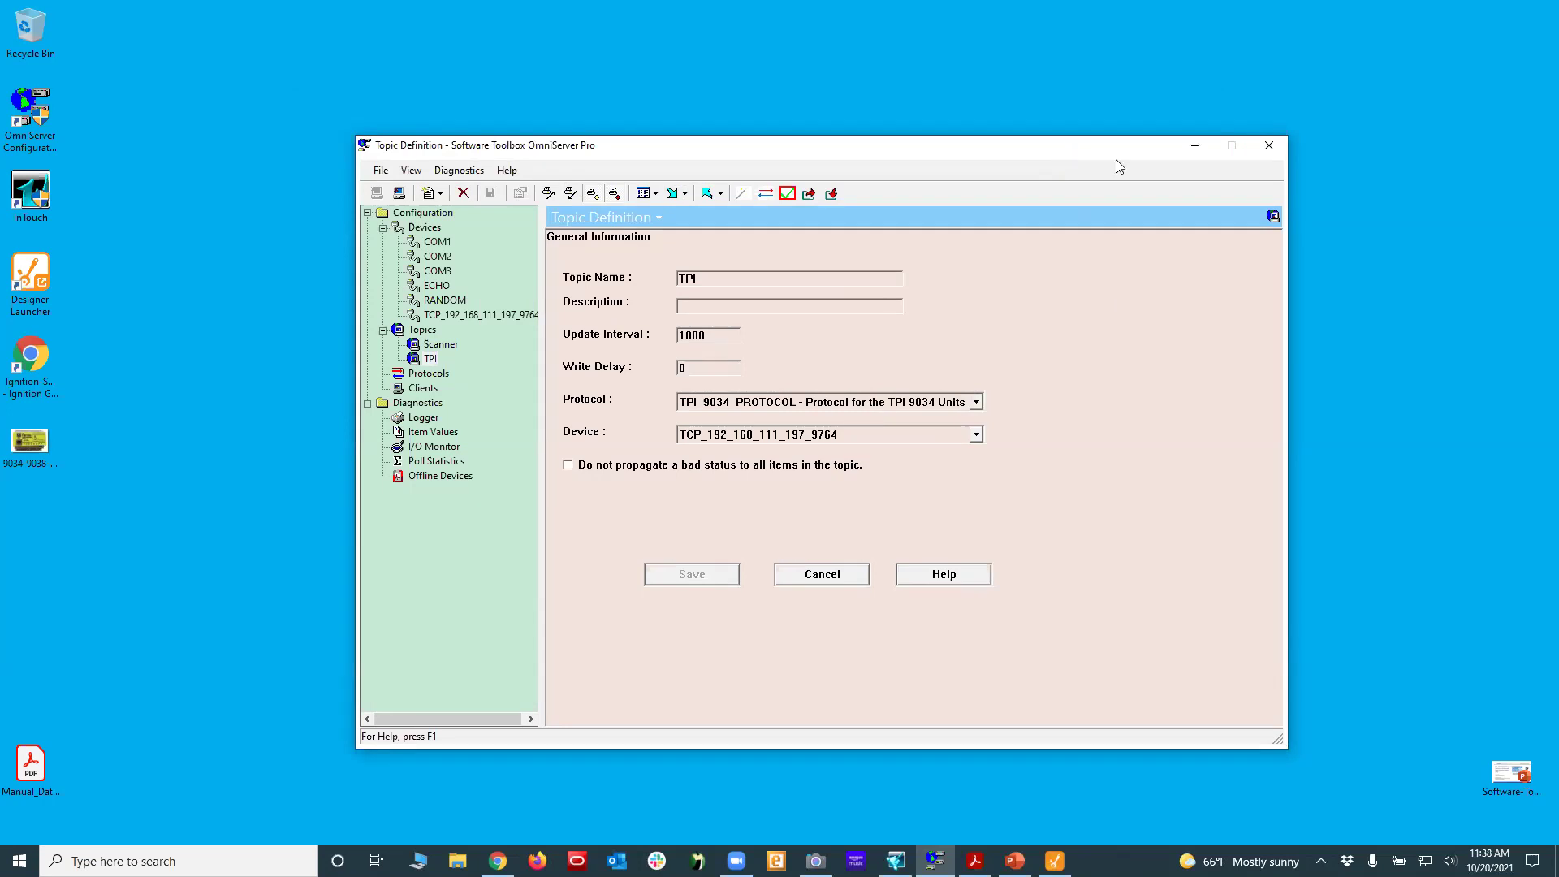
Step: Minimize the OmniServer configuration and switch to the OMNISERVER_SCANNER_DEMO application in InTouch WindowMaker
left_click(1195, 145)
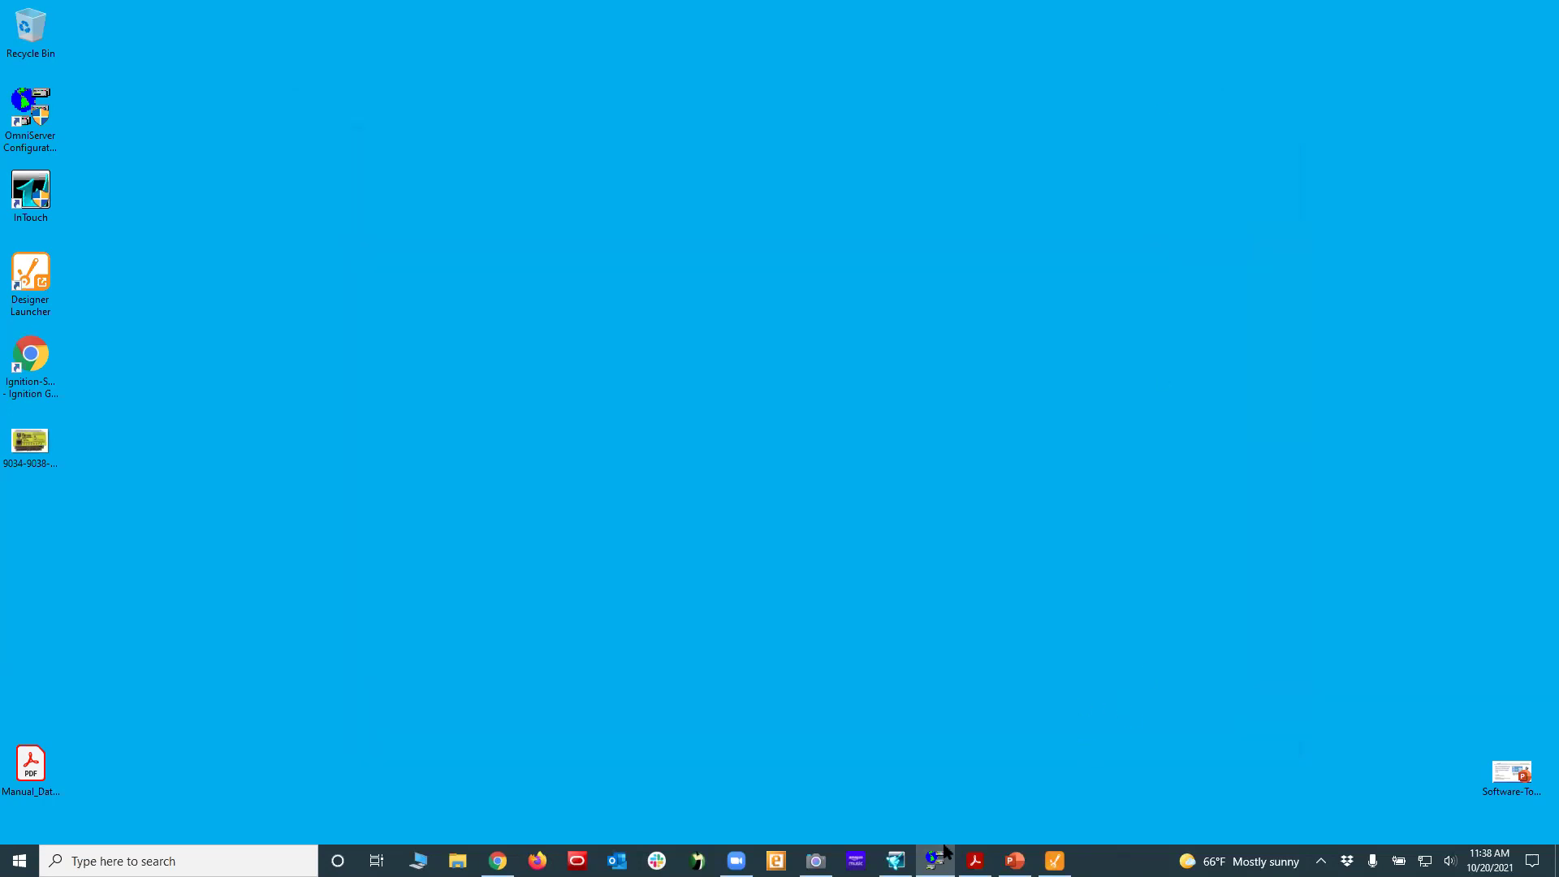
left_click(896, 861)
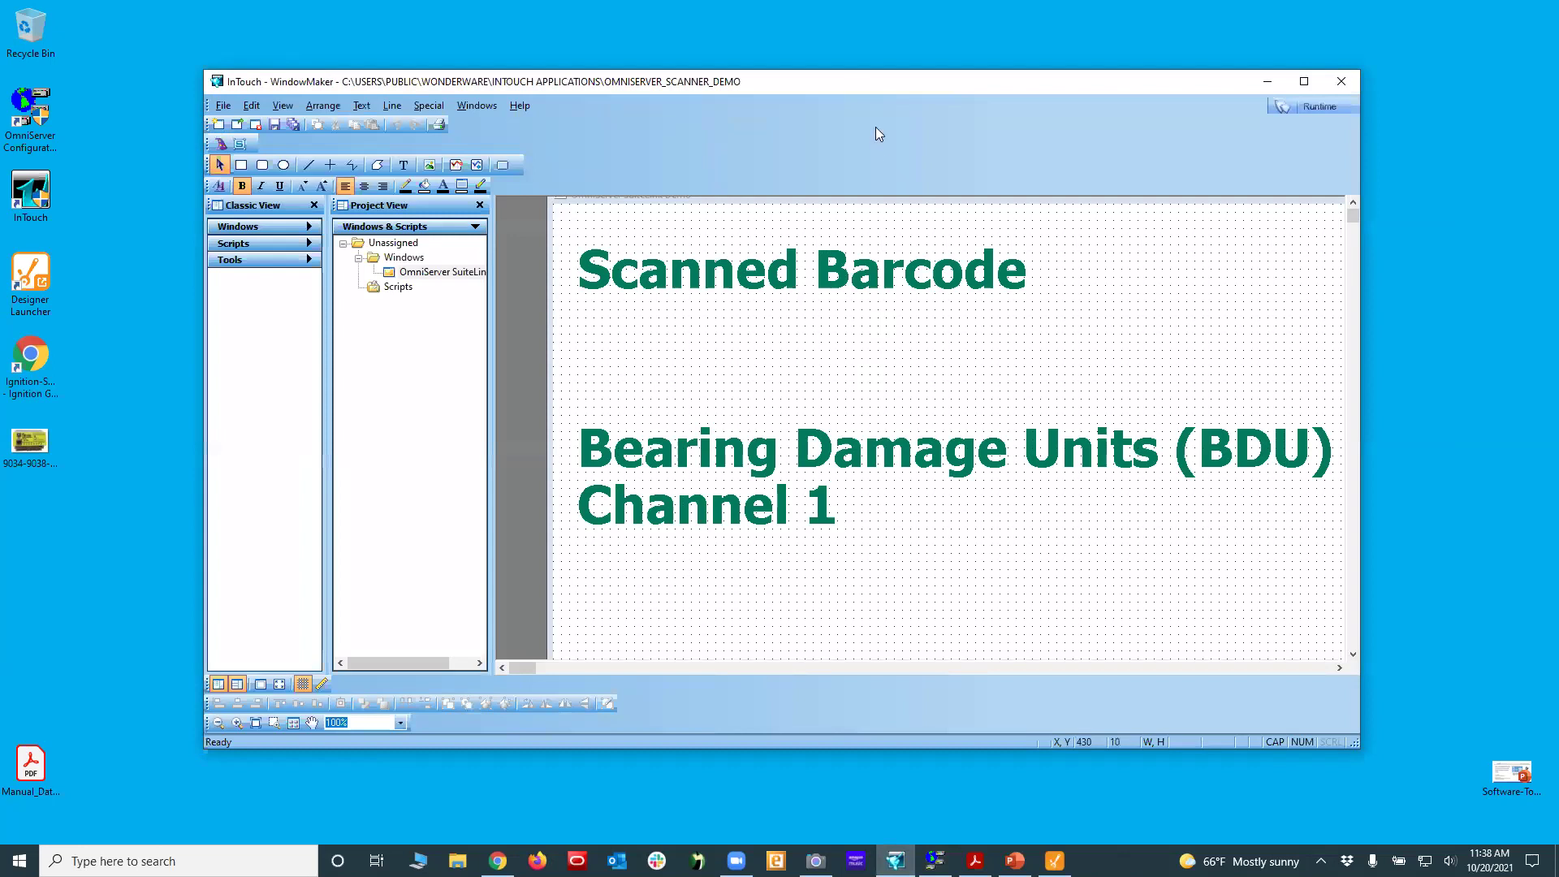